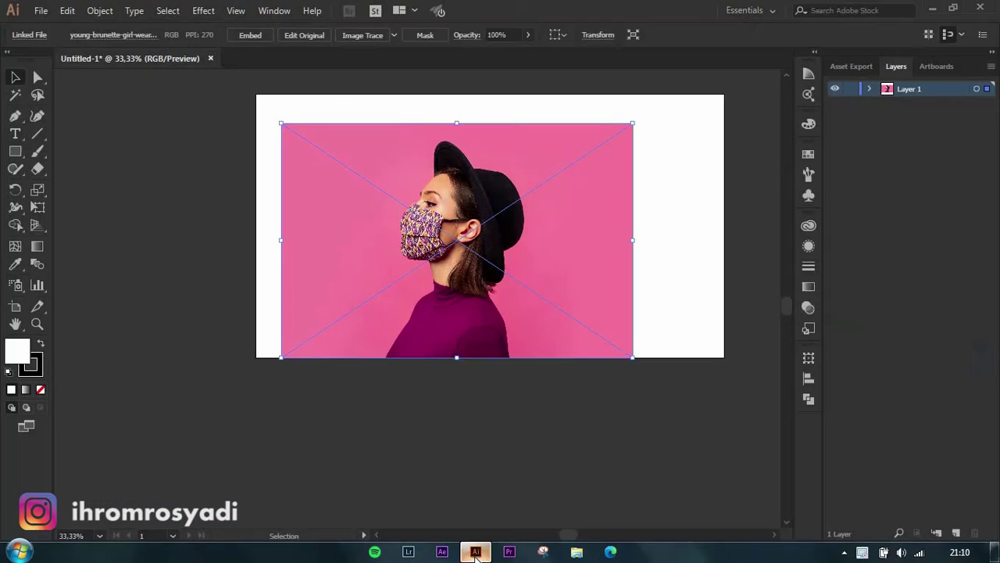
# Step: Begin a Pen outline along the forehead and brow, with no fill and a black stroke
pyautogui.hotkey('ctrl', '1')
pyautogui.press('p')
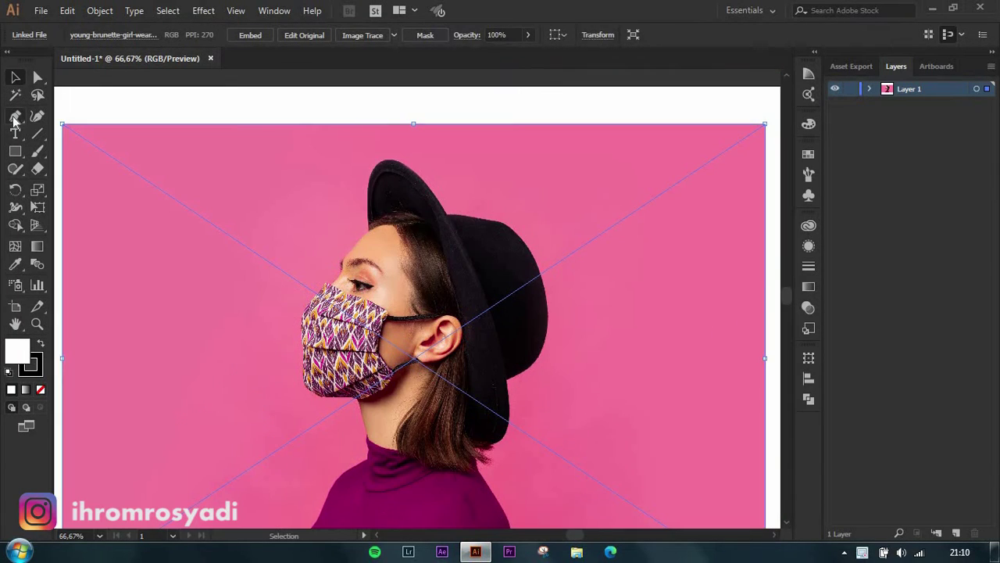
pyautogui.click(407, 213)
pyautogui.hotkey('ctrl', '+')
pyautogui.hotkey('ctrl', '+')
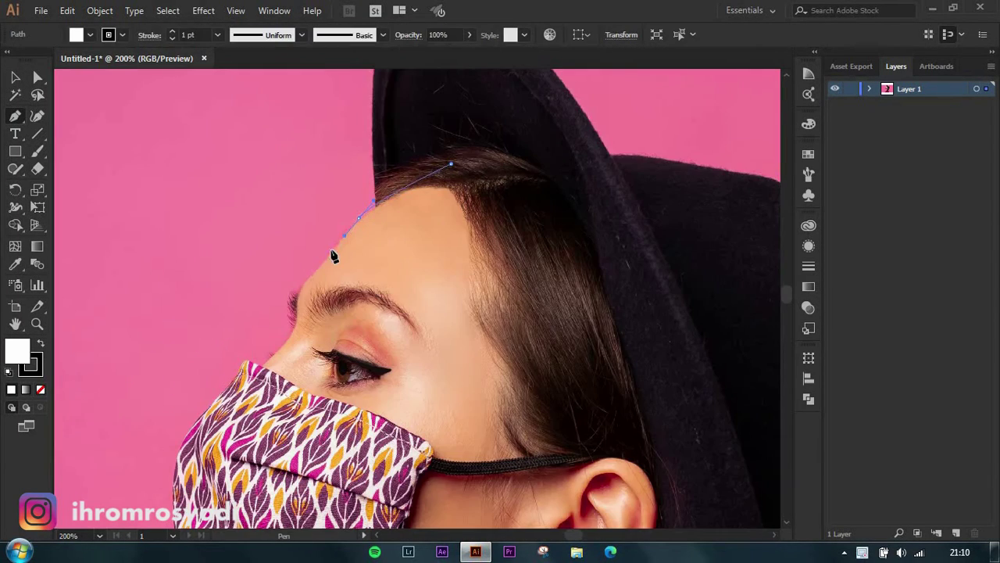
pyautogui.hotkey('ctrl', '+')
pyautogui.hotkey('ctrl', '+')
pyautogui.hotkey('ctrl', '+')
pyautogui.moveTo(310, 268); pyautogui.dragTo(279, 295)
pyautogui.moveTo(258, 394); pyautogui.dragTo(254, 444)
pyautogui.click(41, 344)
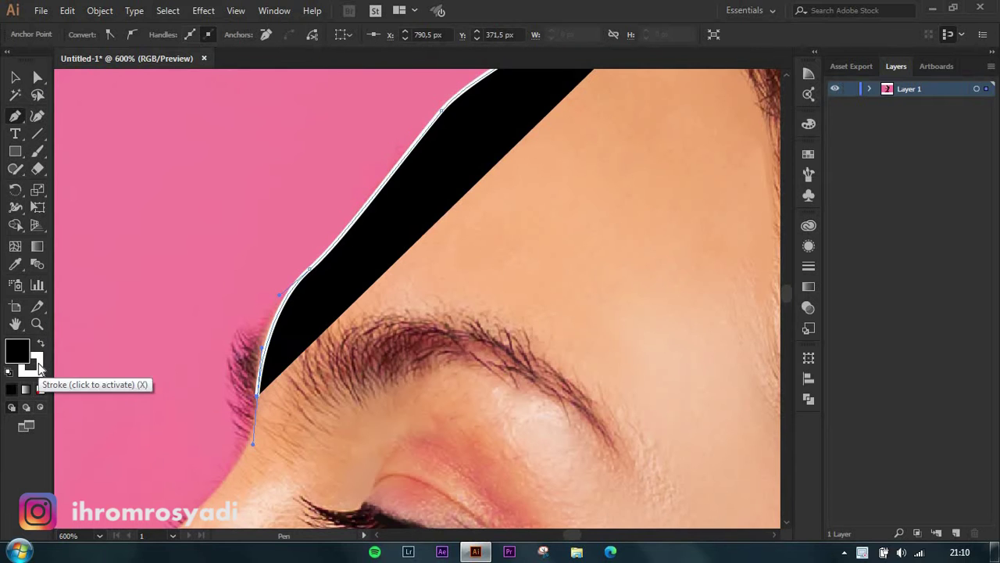
pyautogui.click(12, 389)
pyautogui.click(41, 346)
# Step: Continue the outline past the mask to a point on the neck above the sweater
pyautogui.scroll(-3, 225, 394)
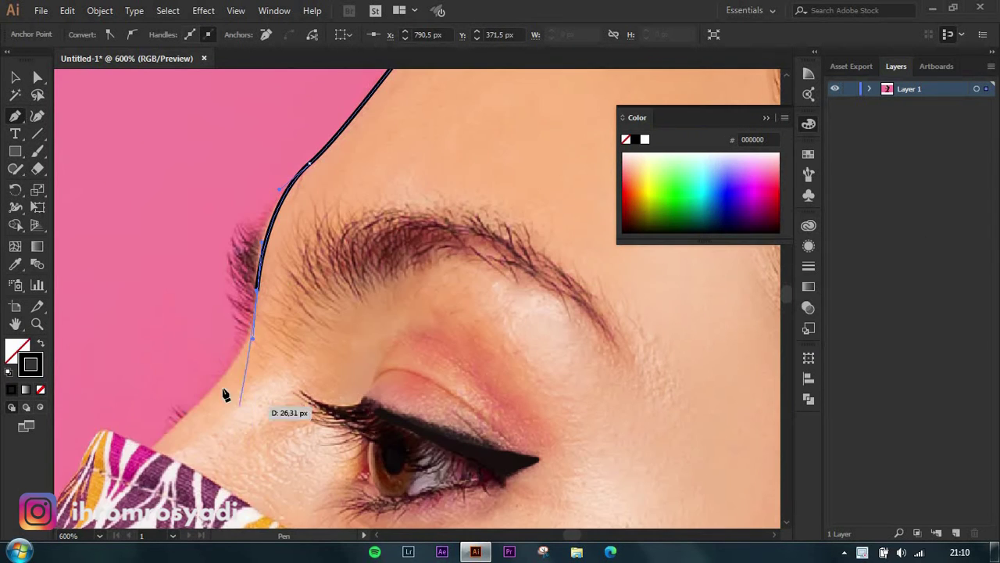
pyautogui.scroll(-1, 187, 425)
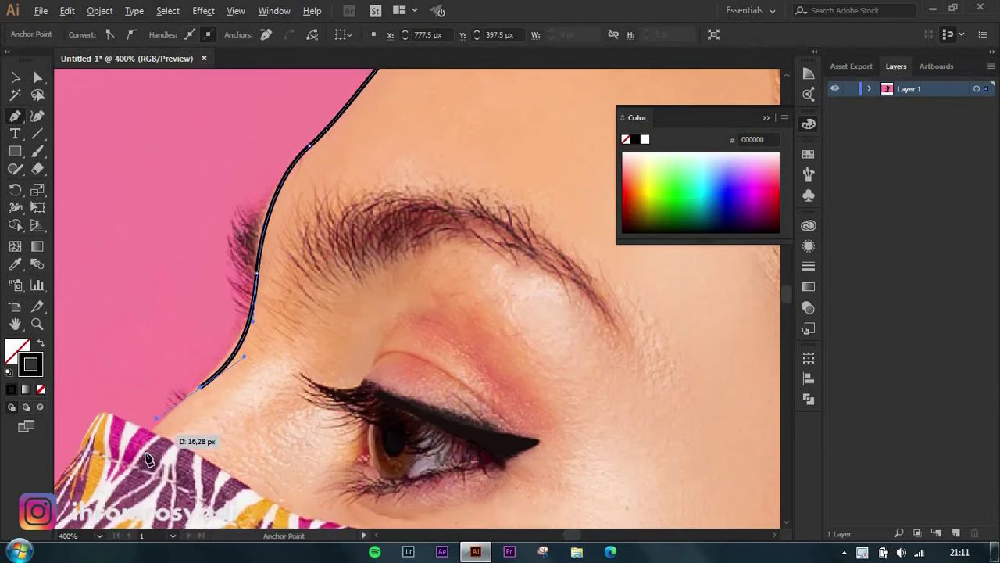
pyautogui.hotkey('ctrl', '-')
pyautogui.hotkey('ctrl', '-')
pyautogui.hotkey('ctrl', '-')
pyautogui.scroll(-1, 168, 413)
pyautogui.scroll(-3, 262, 440)
pyautogui.scroll(-3, 252, 412)
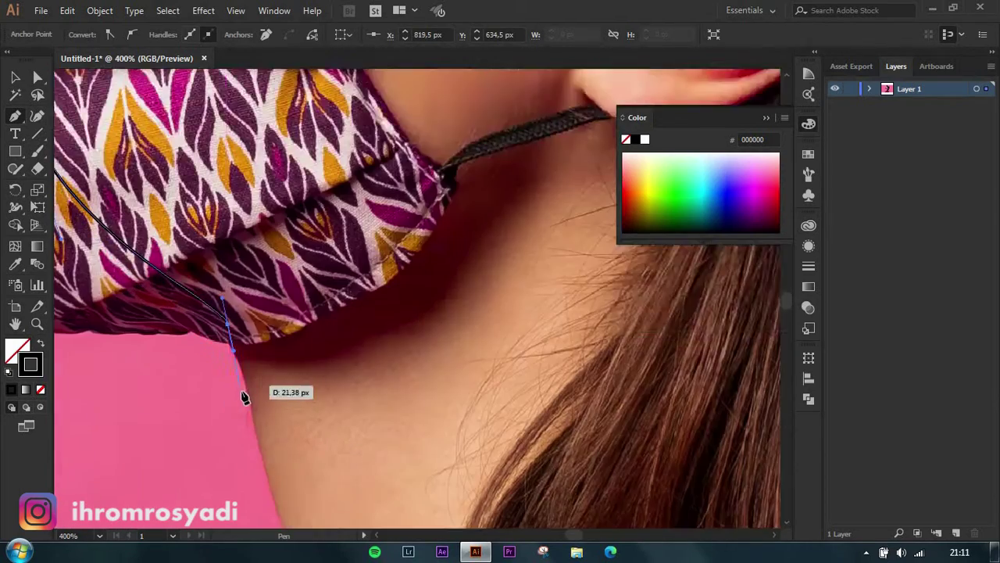
pyautogui.scroll(-3, 243, 396)
pyautogui.hotkey('ctrl', '-')
pyautogui.click(440, 422)
# Step: Curve the path under the ear lobe and around the top of the ear
pyautogui.scroll(3, 477, 336)
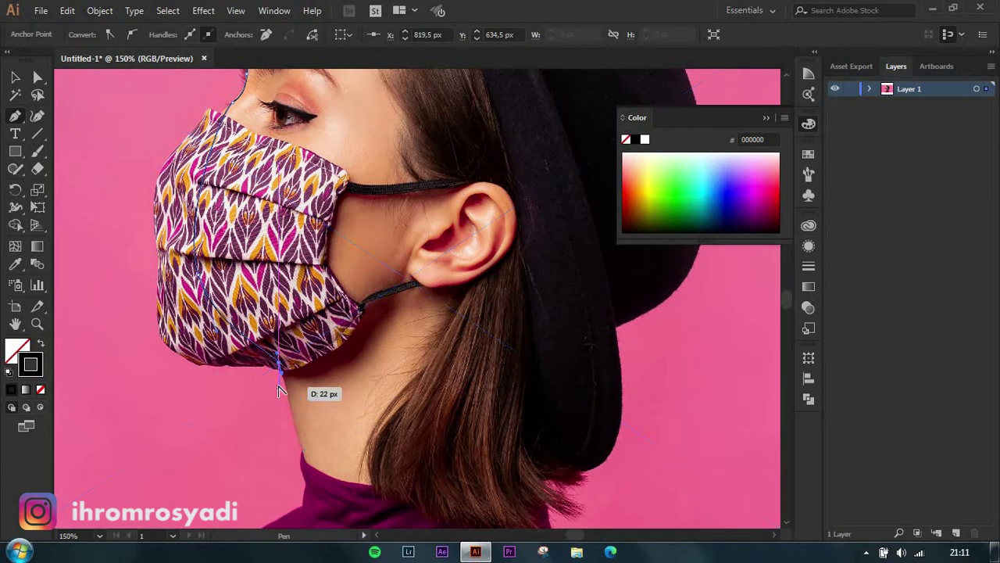
pyautogui.scroll(1, 279, 391)
pyautogui.scroll(1, 453, 243)
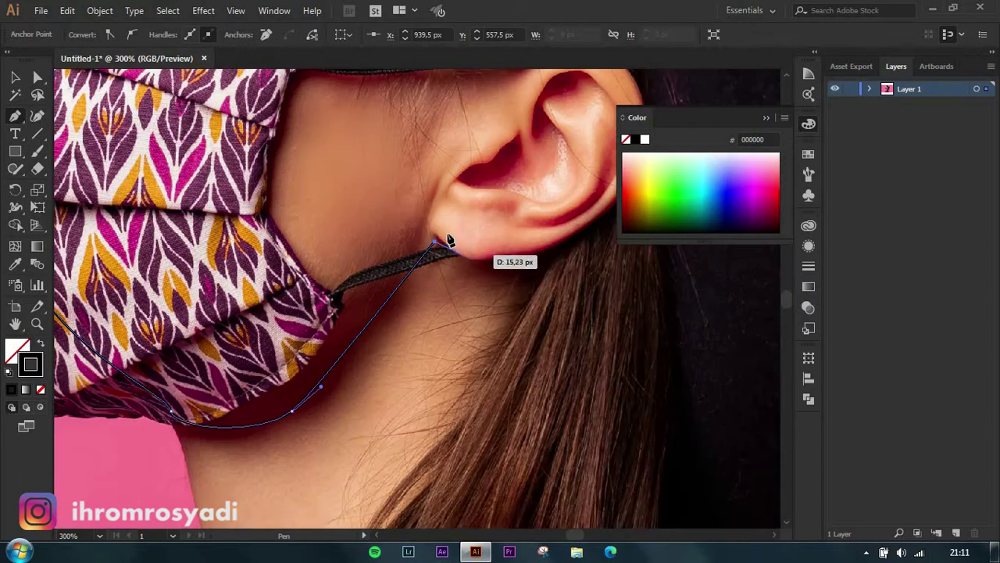
pyautogui.scroll(2, 486, 266)
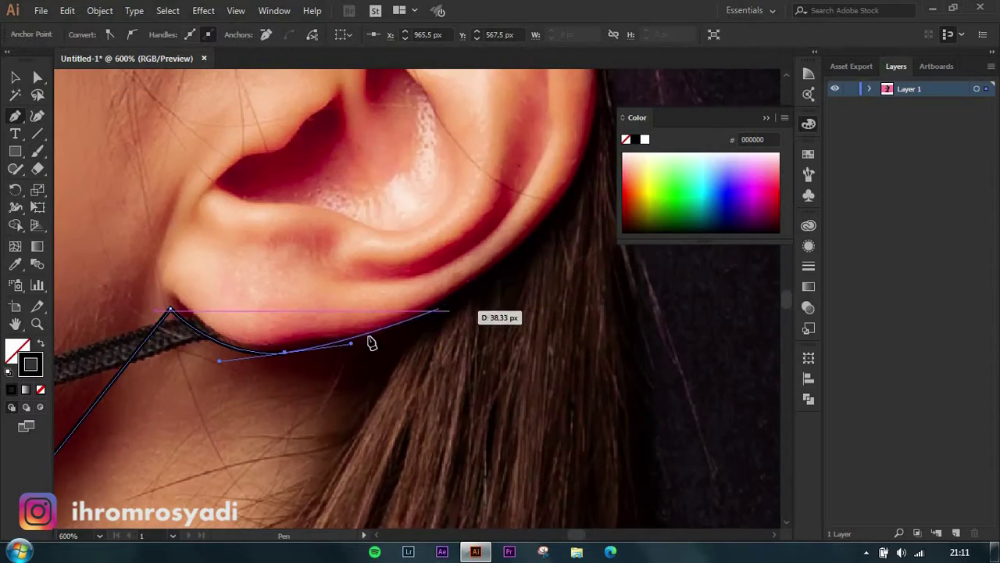
pyautogui.scroll(-1, 508, 254)
pyautogui.scroll(-1, 508, 254)
pyautogui.moveTo(576, 322)
pyautogui.mouseDown()
pyautogui.moveTo(552, 221)
pyautogui.moveTo(616, 423)
pyautogui.mouseUp()
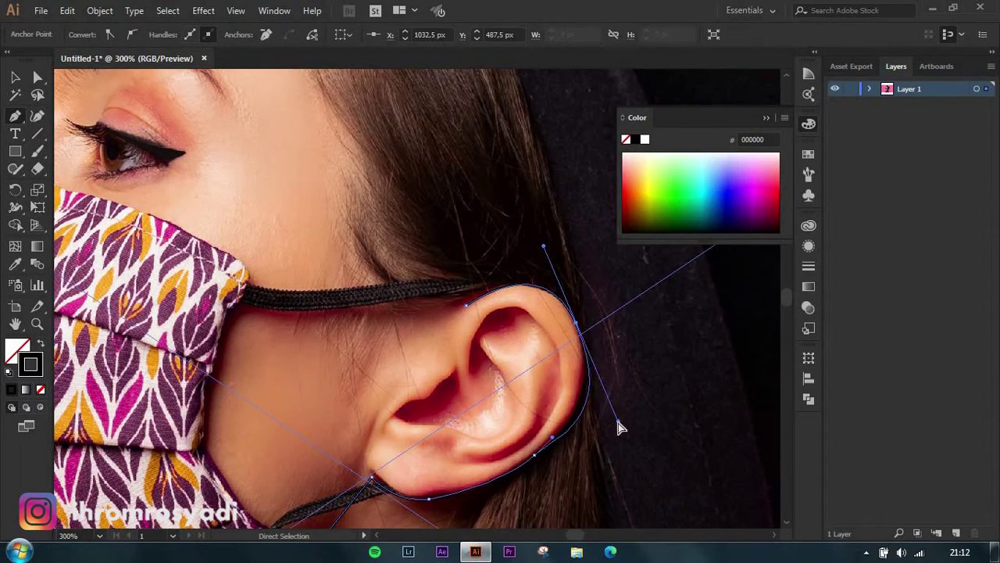
pyautogui.moveTo(464, 304); pyautogui.dragTo(411, 166)
pyautogui.scroll(-3, 464, 304)
pyautogui.moveTo(365, 357); pyautogui.dragTo(272, 255)
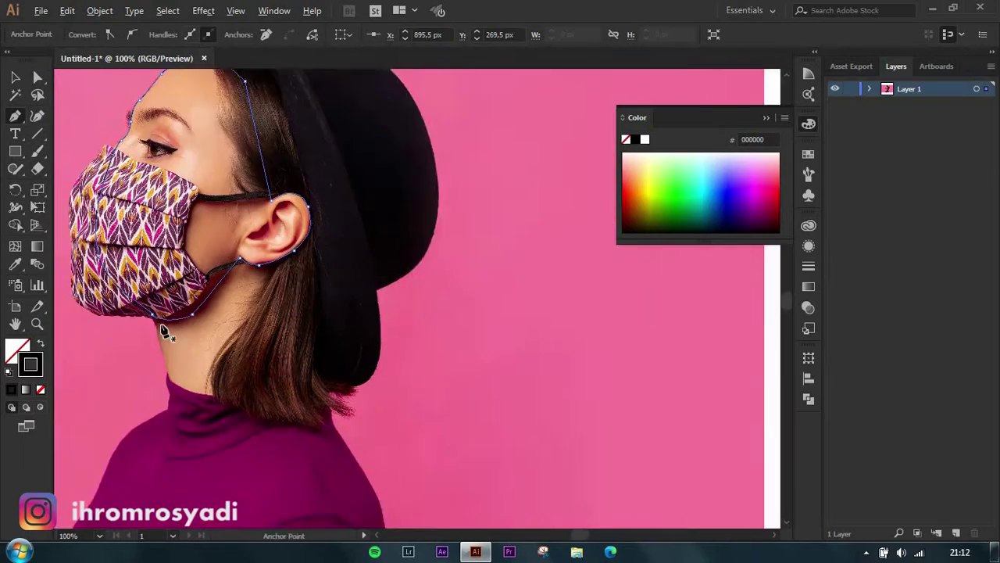
pyautogui.scroll(1, 172, 376)
# Step: Extend the outline down the back of the neck
pyautogui.moveTo(192, 477); pyautogui.dragTo(199, 479)
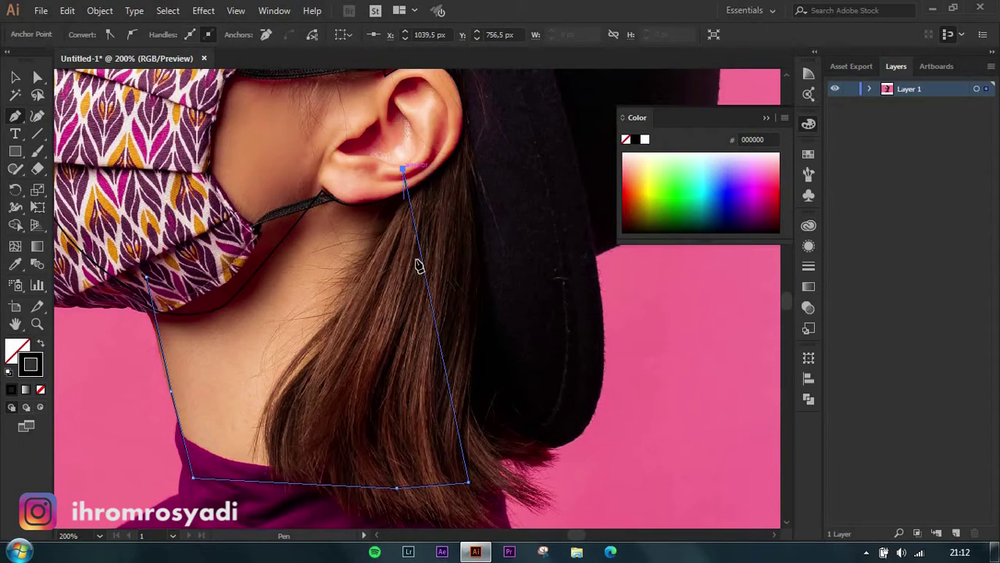
pyautogui.scroll(-1, 180, 306)
pyautogui.scroll(-2, 152, 290)
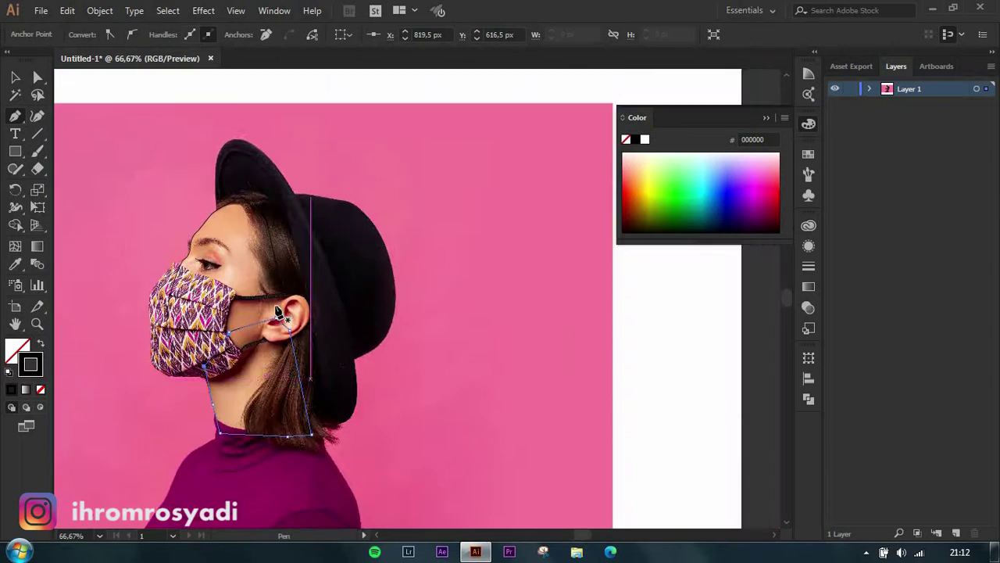
pyautogui.scroll(1, 254, 326)
pyautogui.scroll(2, 238, 289)
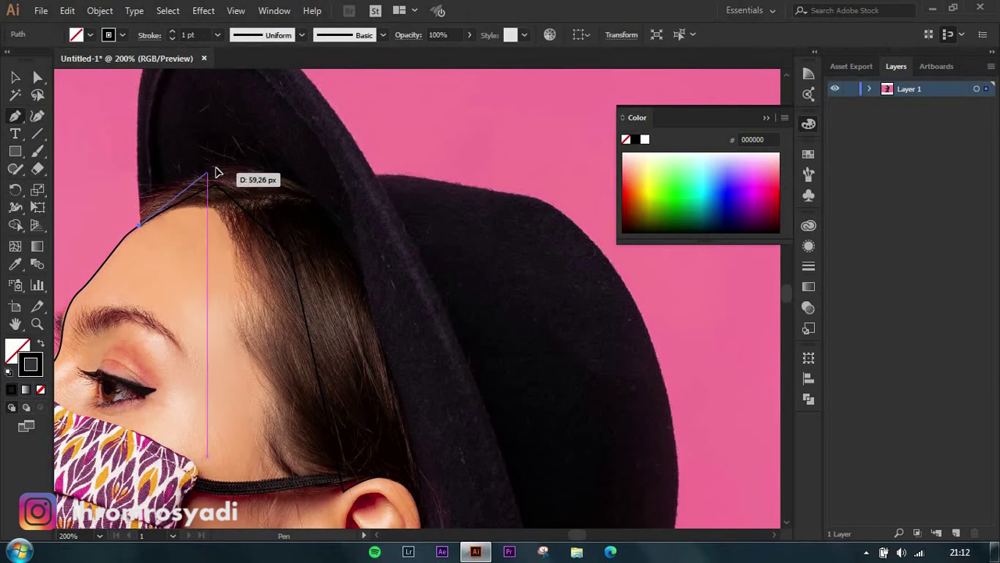
# Step: Start the hair outline with anchors along the hair edge under the hat
pyautogui.click(334, 196)
pyautogui.scroll(-3, 391, 258)
pyautogui.click(499, 390)
pyautogui.scroll(-5, 493, 375)
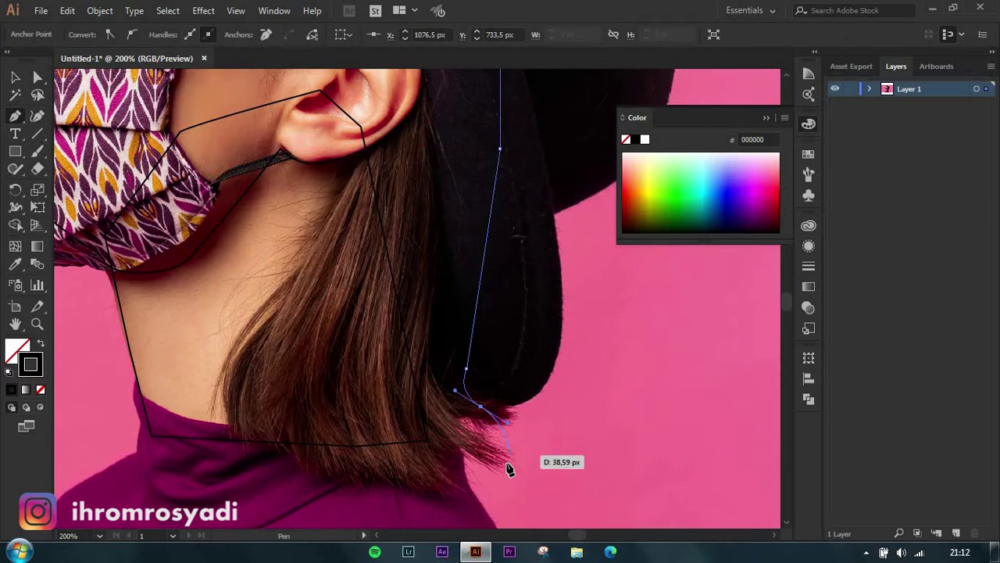
pyautogui.scroll(-2, 505, 409)
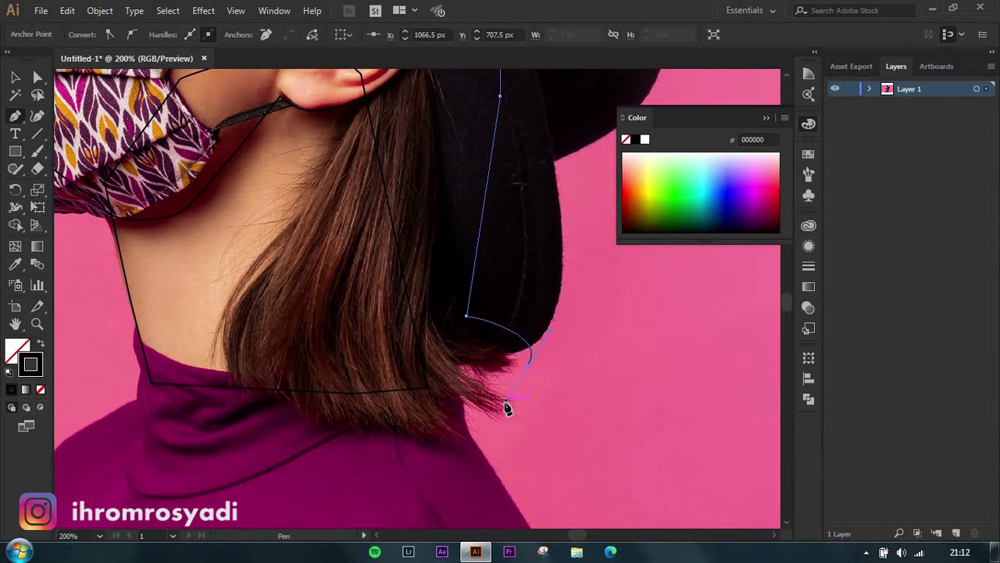
pyautogui.moveTo(507, 409)
pyautogui.mouseDown()
pyautogui.moveTo(480, 357)
pyautogui.moveTo(518, 423)
pyautogui.mouseUp()
pyautogui.scroll(3, 461, 402)
pyautogui.scroll(-3, 480, 356)
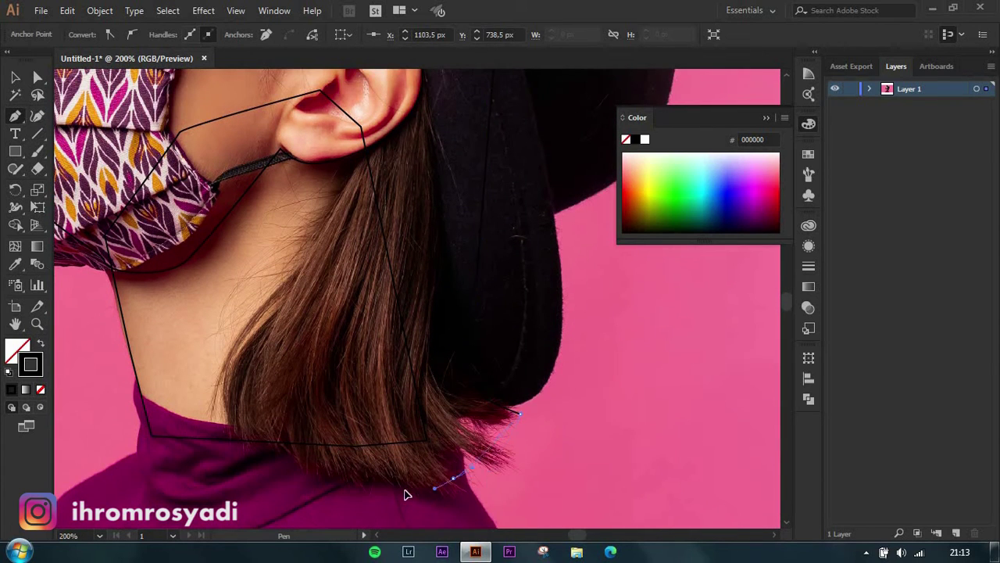
# Step: Curve the hair path around the hair ends and up behind the ear
pyautogui.moveTo(342, 206); pyautogui.dragTo(405, 164)
pyautogui.scroll(3, 405, 164)
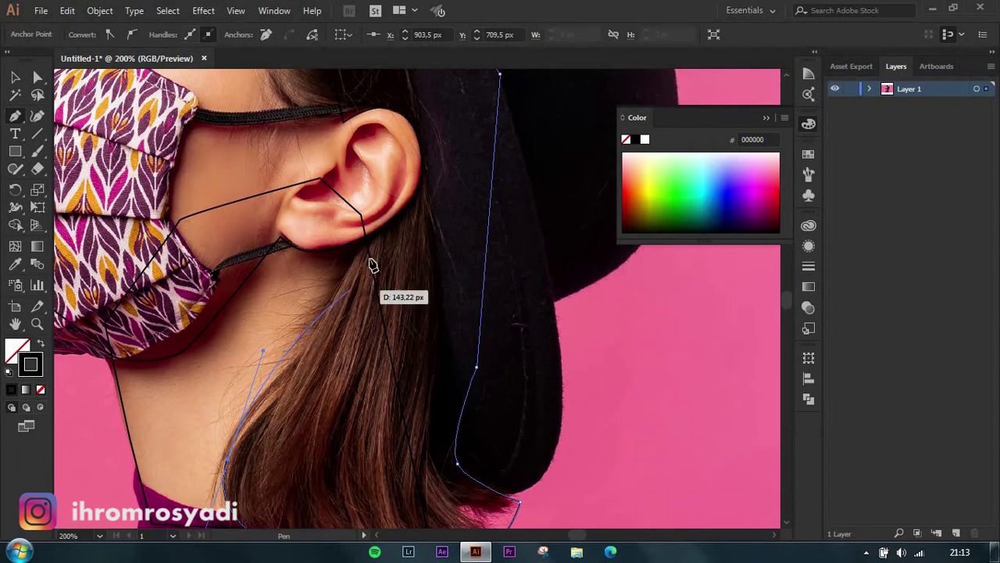
pyautogui.moveTo(372, 264); pyautogui.dragTo(242, 354)
pyautogui.scroll(-3, 242, 354)
pyautogui.scroll(3, 332, 181)
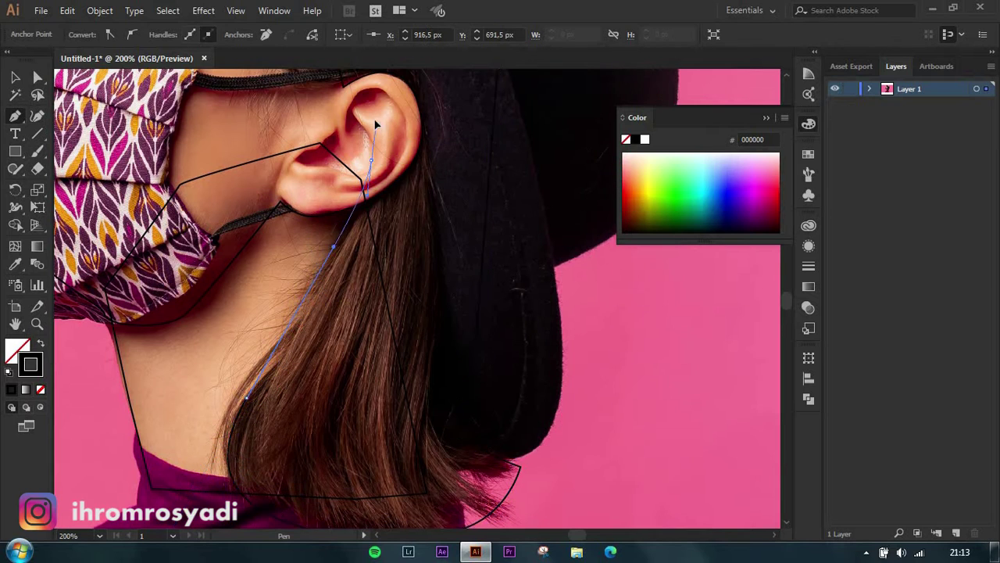
pyautogui.scroll(3, 282, 227)
pyautogui.scroll(3, 286, 237)
# Step: Bring the hair path along the hairline to the forehead edge
pyautogui.moveTo(266, 291); pyautogui.dragTo(234, 155)
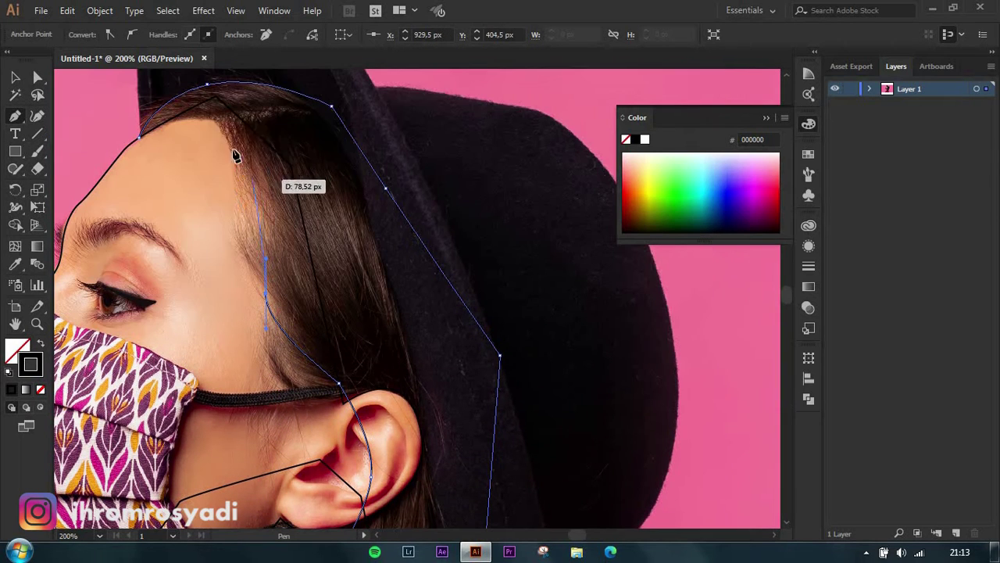
pyautogui.moveTo(139, 135); pyautogui.dragTo(133, 147)
pyautogui.scroll(-3, 139, 153)
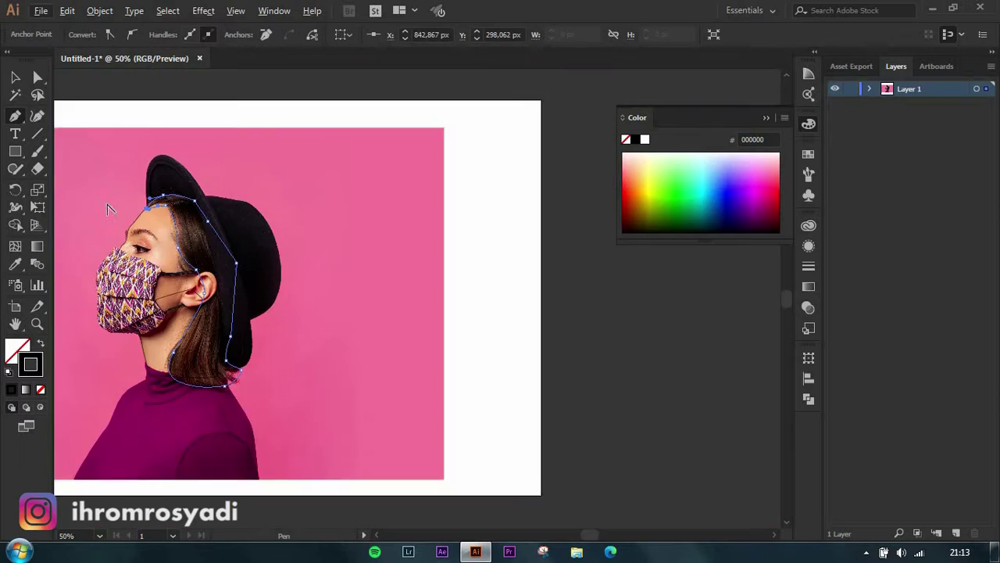
pyautogui.scroll(2, 177, 209)
pyautogui.scroll(-2, 192, 236)
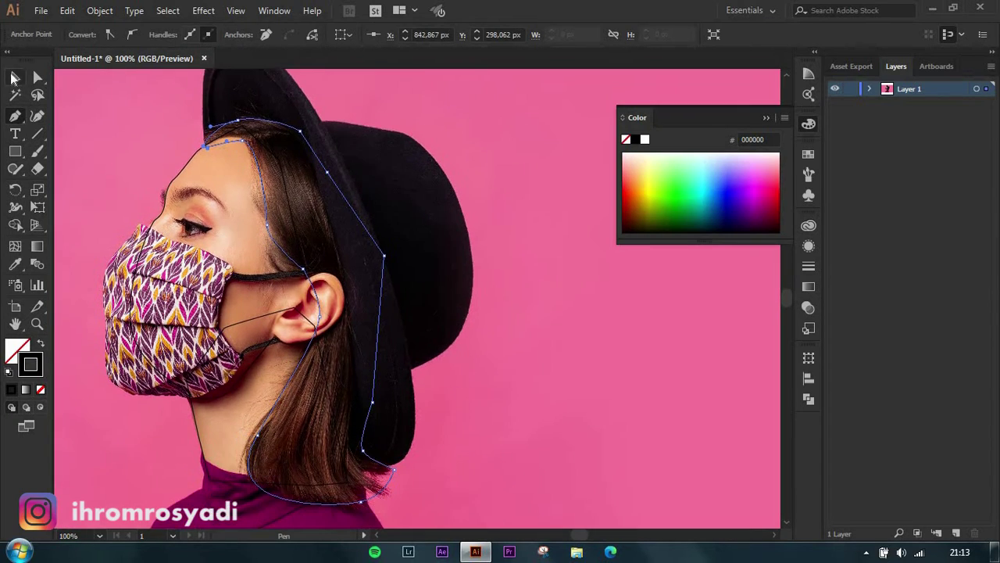
pyautogui.scroll(1, 297, 255)
# Step: Finish the mask outline with an anchor at its lower corner
pyautogui.scroll(2, 300, 244)
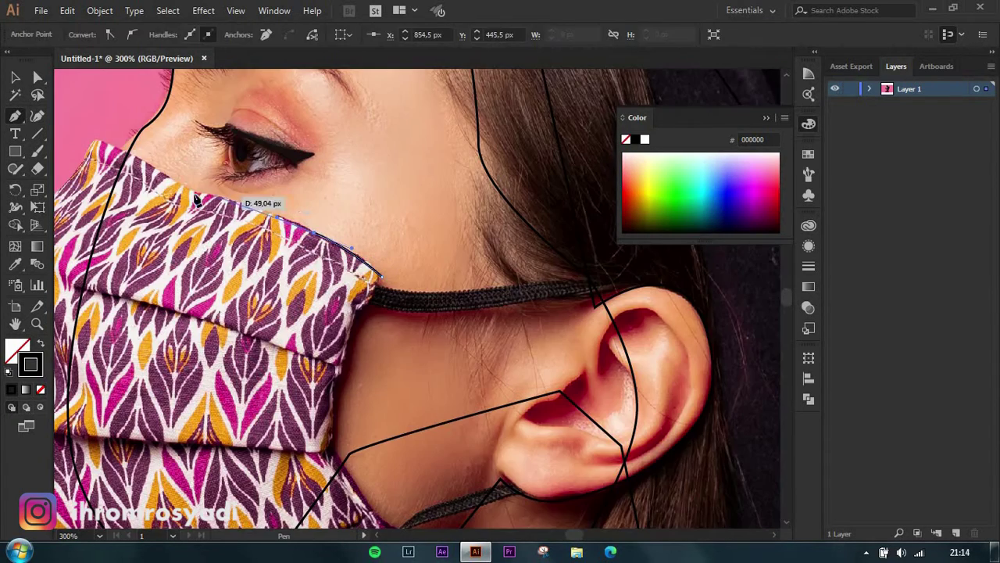
pyautogui.scroll(-2, 284, 234)
pyautogui.hscroll(5, 514, 539)
pyautogui.hscroll(-5, 596, 529)
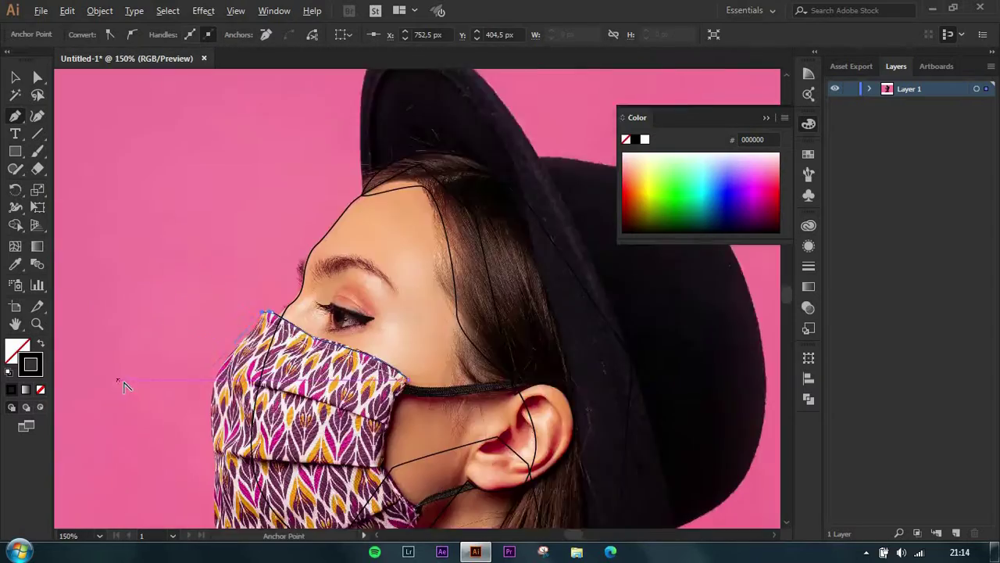
pyautogui.scroll(2, 307, 203)
pyautogui.scroll(-1, 234, 328)
pyautogui.scroll(-1, 232, 408)
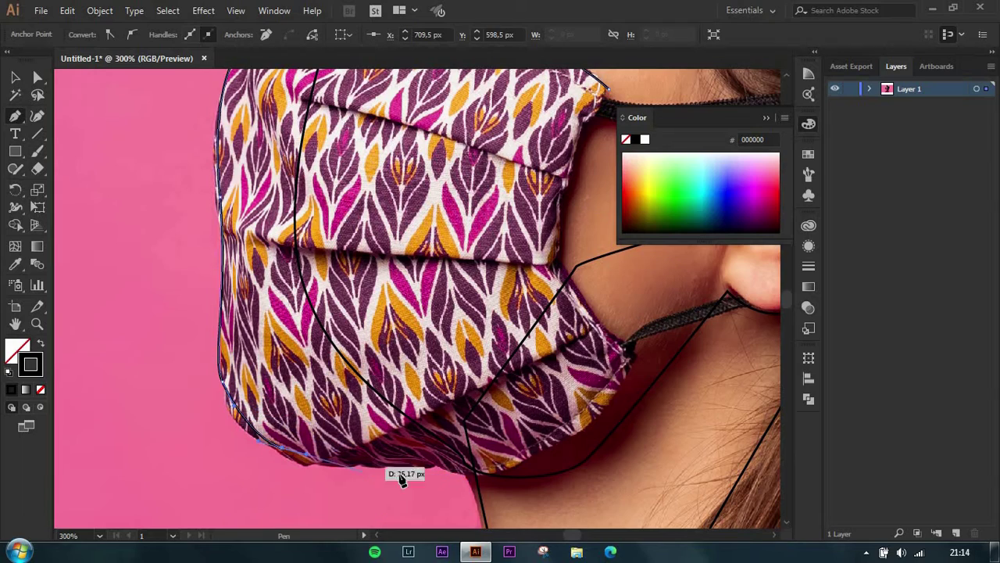
pyautogui.click(633, 353)
pyautogui.scroll(1, 625, 313)
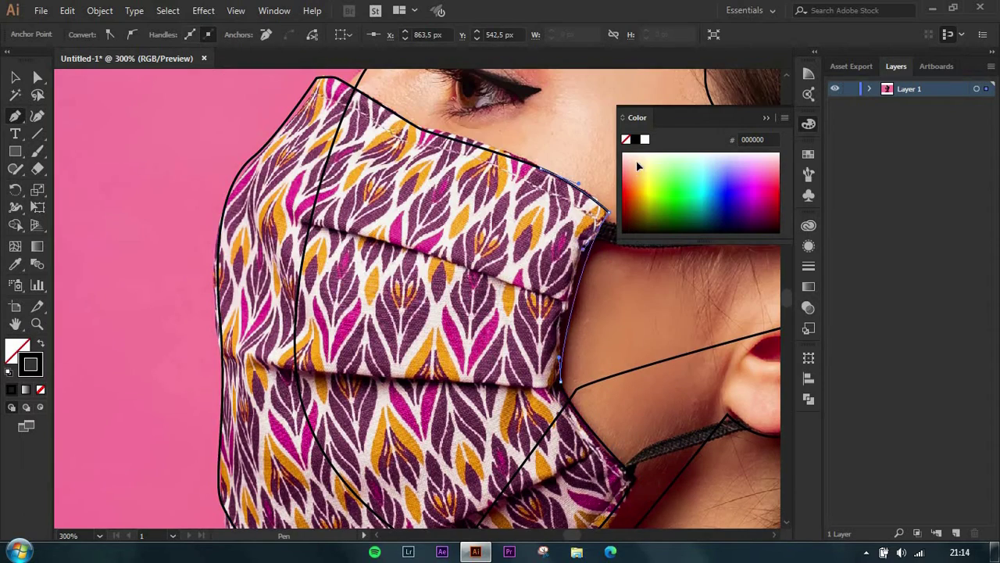
pyautogui.keyDown('alt'); pyautogui.scroll(-2, 626, 195); pyautogui.keyUp('alt')
pyautogui.scroll(-3, 719, 339)
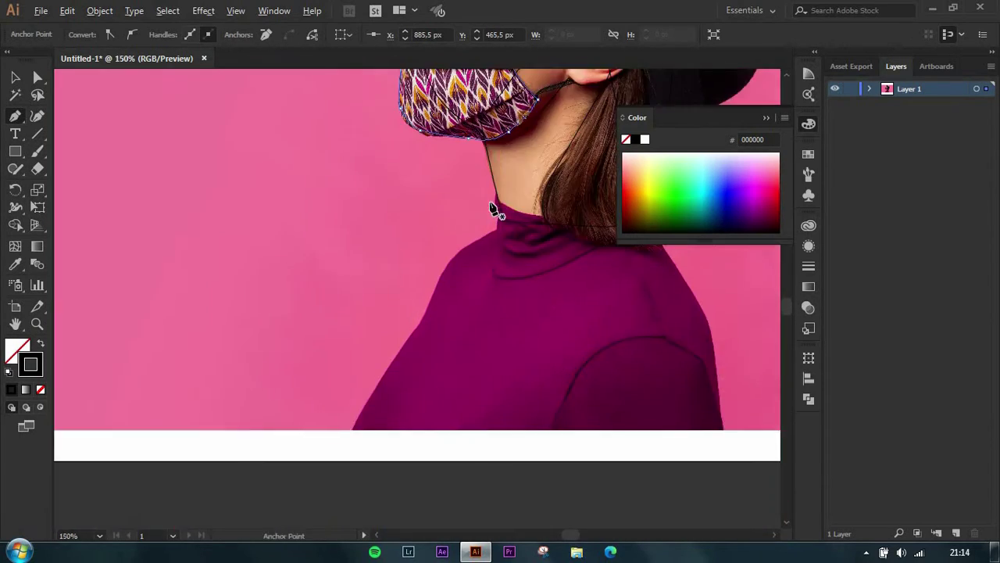
# Step: Trace the sweater from the neck down the shoulder to its bottom edge
pyautogui.click(492, 210)
pyautogui.scroll(-2, 508, 219)
pyautogui.moveTo(450, 258); pyautogui.dragTo(415, 312)
pyautogui.scroll(-1, 328, 375)
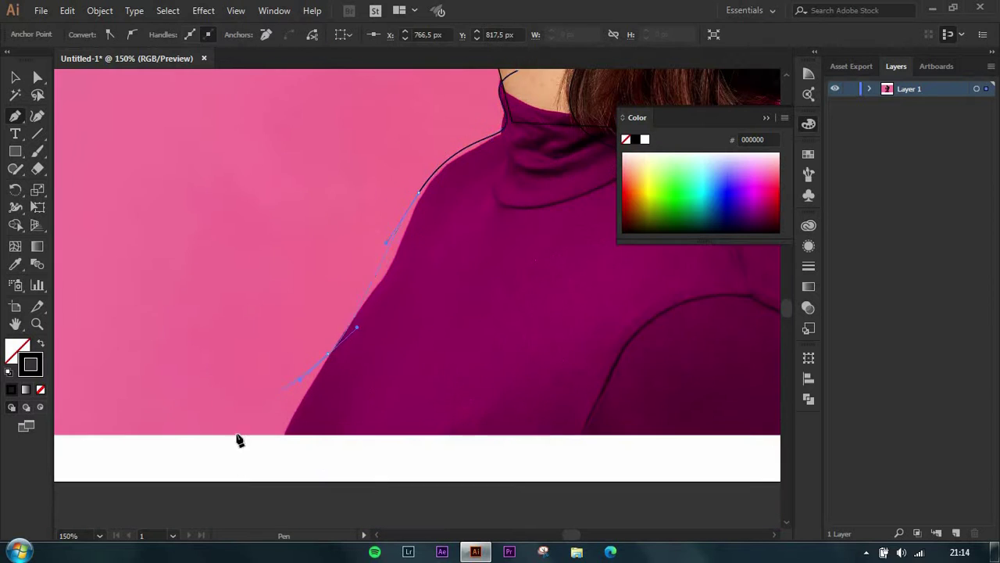
pyautogui.keyDown('alt'); pyautogui.scroll(-3, 238, 440); pyautogui.keyUp('alt')
pyautogui.keyDown('alt'); pyautogui.scroll(2, 273, 462); pyautogui.keyUp('alt')
pyautogui.click(531, 458)
pyautogui.keyDown('alt'); pyautogui.scroll(2, 516, 438); pyautogui.keyUp('alt')
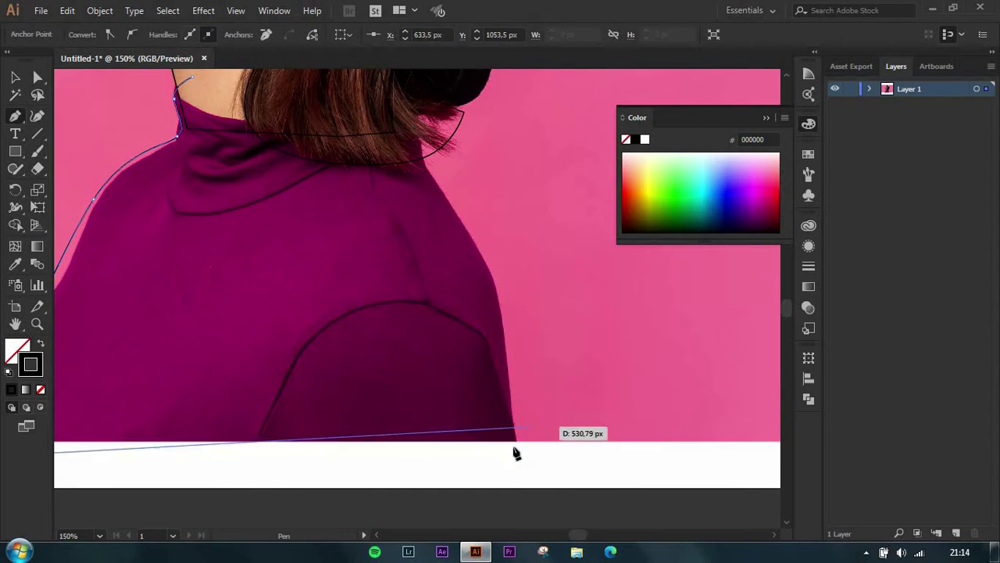
pyautogui.click(515, 452)
# Step: Close the sweater path at its start, passing where hair meets shoulder
pyautogui.click(426, 168)
pyautogui.scroll(2, 410, 166)
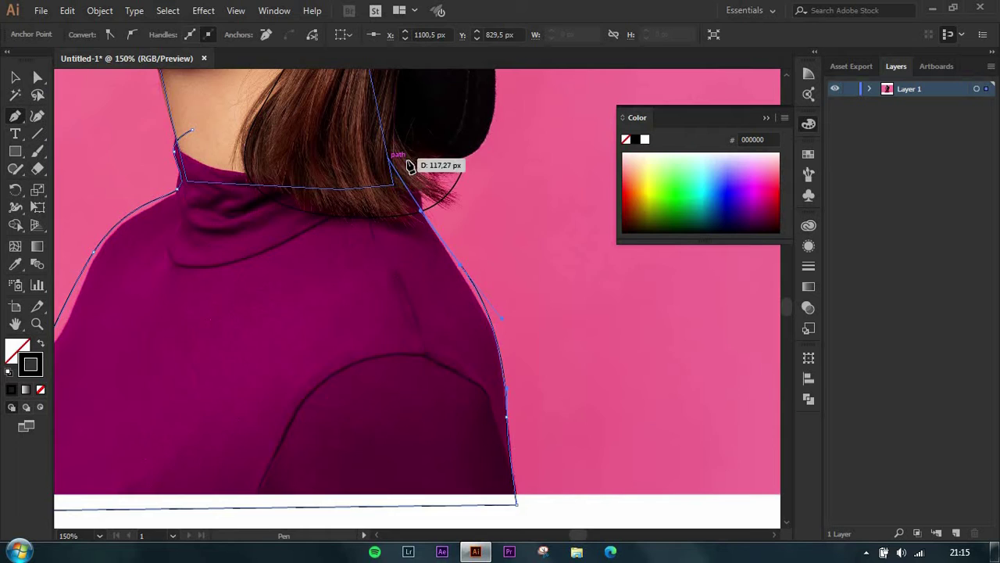
pyautogui.click(194, 134)
pyautogui.hotkey('ctrl', '0')
pyautogui.hotkey('ctrl', '1')
# Step: Fill the face outline with the skin tone sampled from the photo
pyautogui.press('v')
pyautogui.click(324, 252)
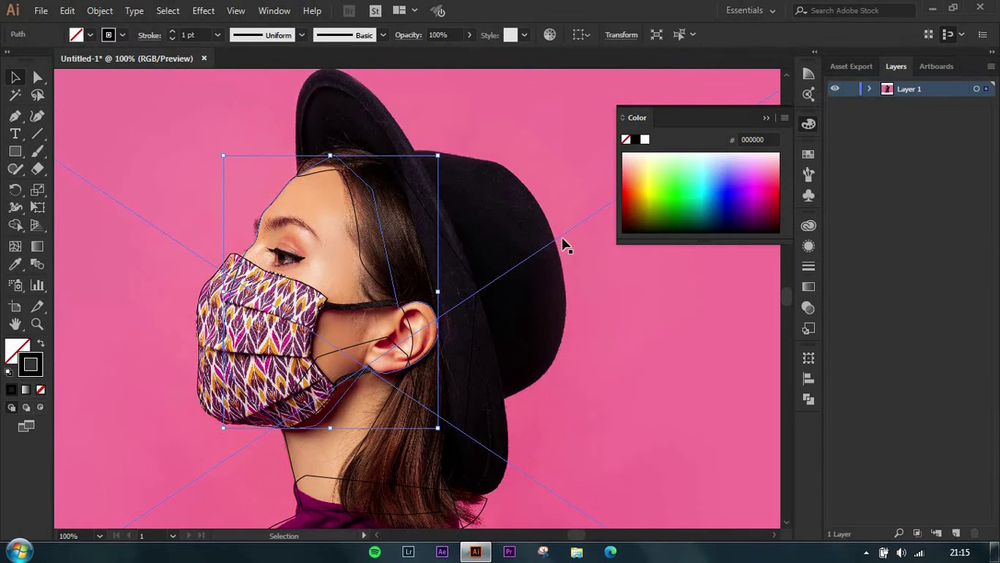
pyautogui.hotkey('shift', 'x')
pyautogui.click(354, 434)
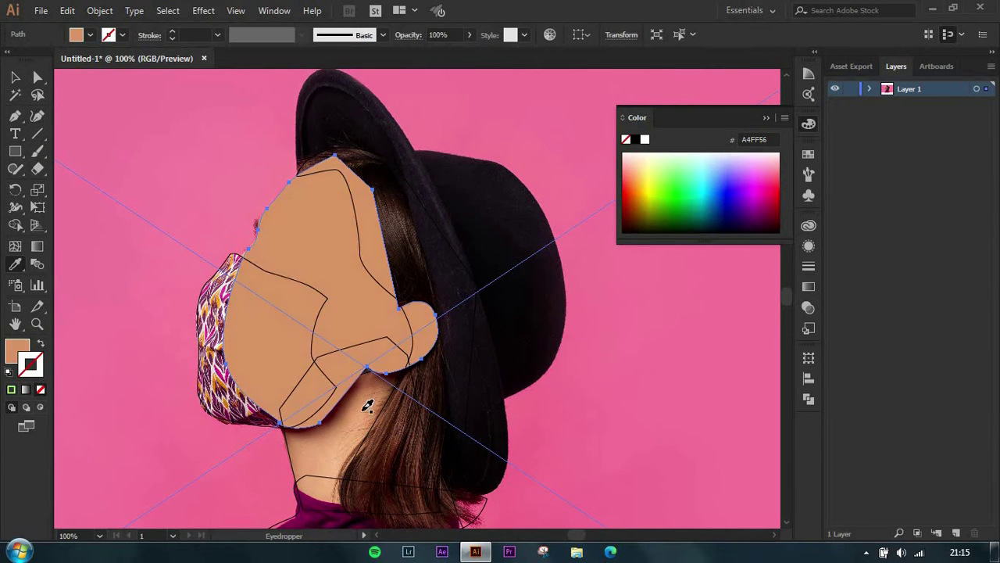
pyautogui.press('v')
pyautogui.click(211, 399)
pyautogui.hotkey('ctrl', '-')
pyautogui.hotkey('ctrl', '-')
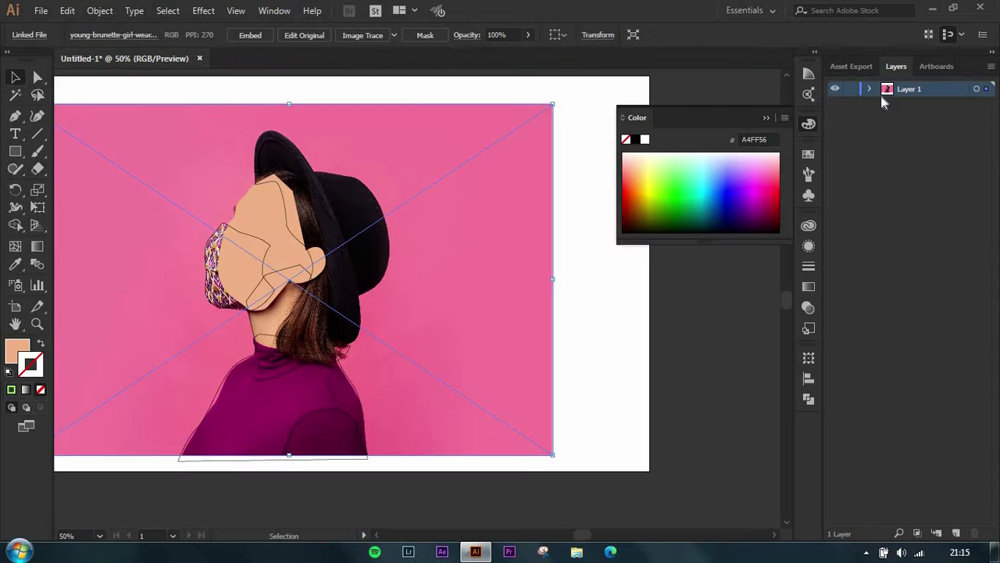
# Step: Give the mask a solid light pink fill with no stroke
pyautogui.click(653, 264)
pyautogui.scroll(2, 542, 330)
pyautogui.scroll(1, 362, 315)
pyautogui.click(311, 293)
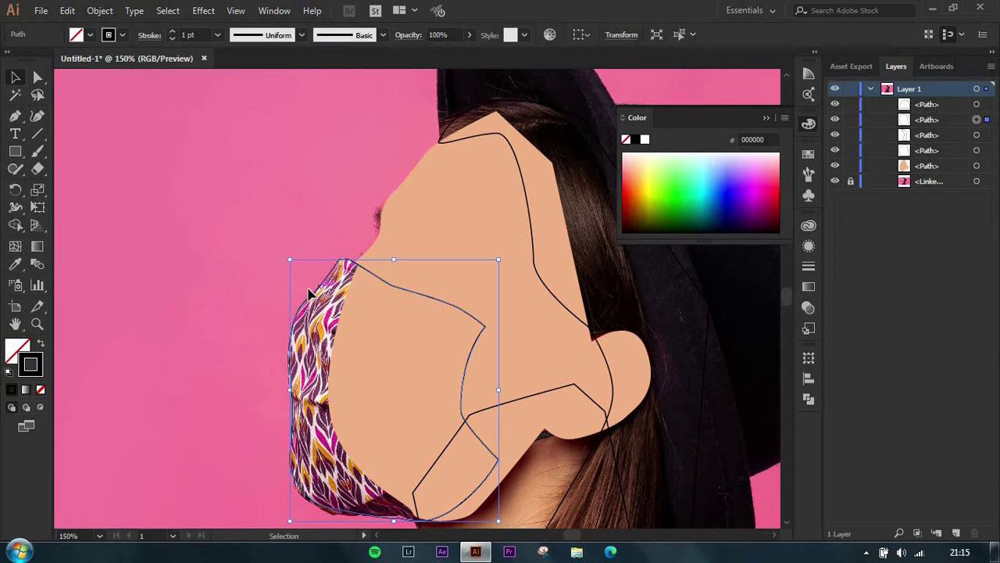
pyautogui.click(631, 162)
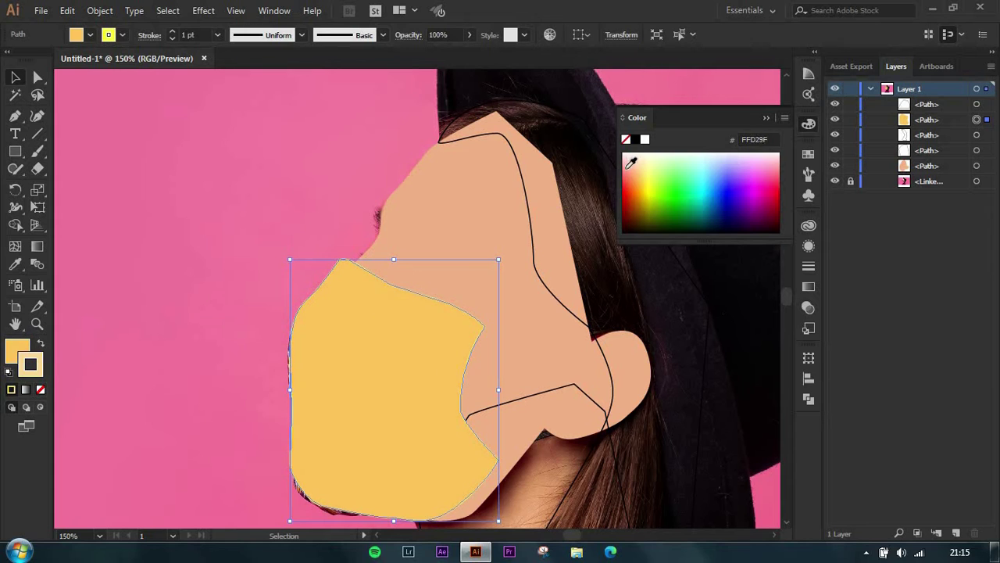
pyautogui.click(40, 389)
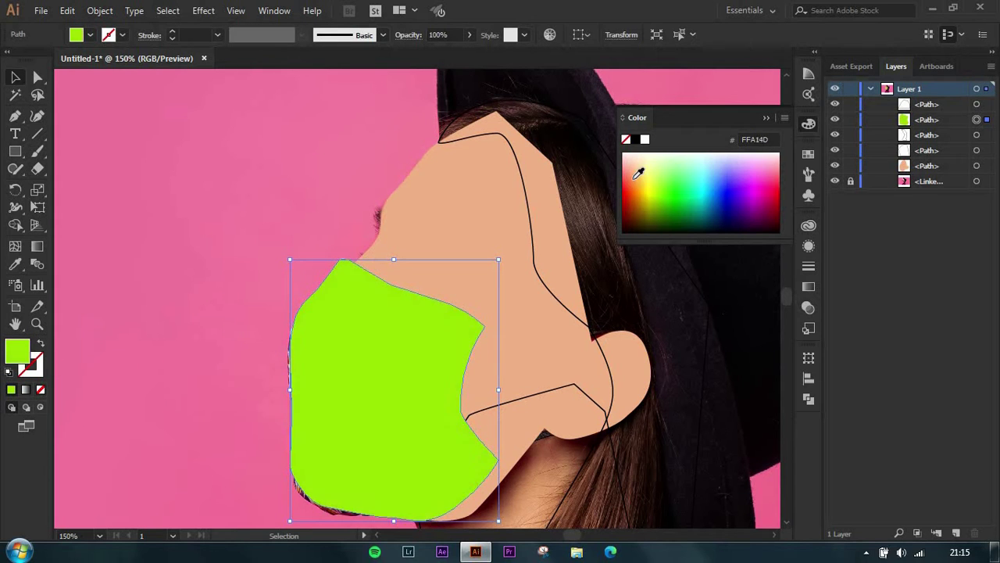
pyautogui.moveTo(643, 165); pyautogui.dragTo(616, 161)
pyautogui.scroll(-2, 681, 297)
pyautogui.scroll(1, 668, 311)
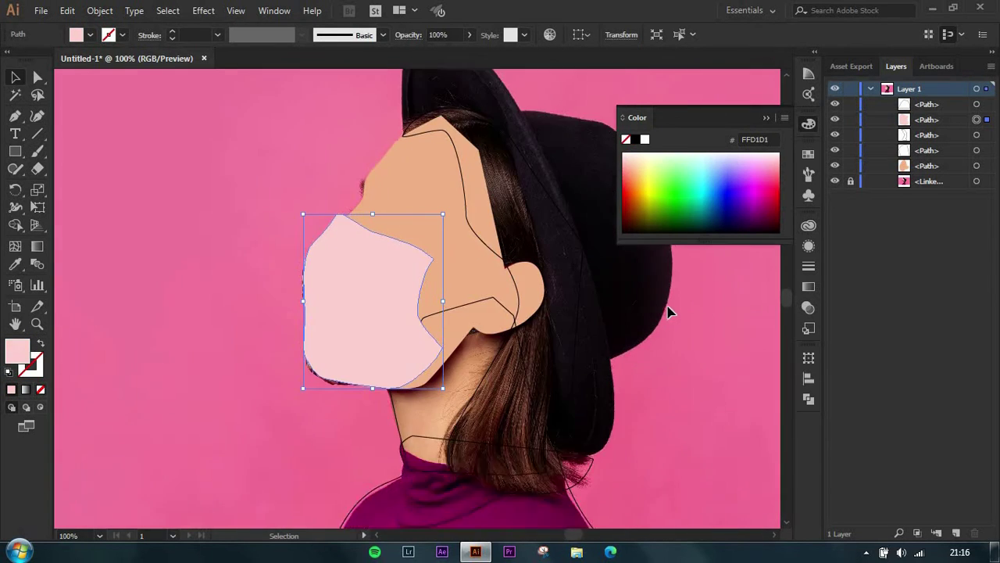
pyautogui.scroll(-1, 456, 253)
pyautogui.click(456, 253)
pyautogui.scroll(2, 254, 205)
# Step: Turn the hair outline into a solid black fill
pyautogui.click(254, 205)
pyautogui.scroll(-2, 161, 223)
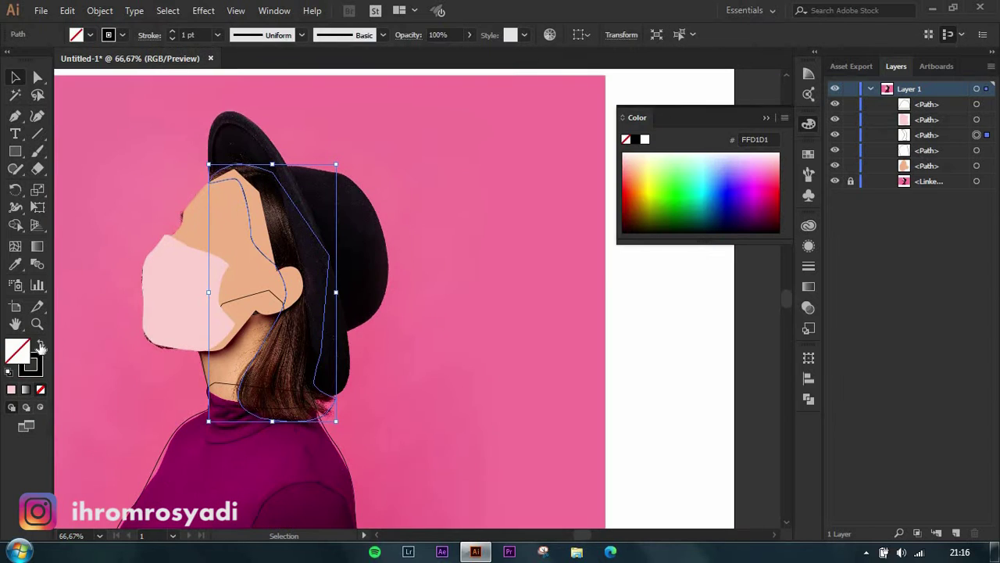
pyautogui.hotkey('shift', 'x')
pyautogui.scroll(1, 67, 105)
pyautogui.click(247, 318)
pyautogui.scroll(1, 247, 317)
# Step: Fill the neck with a darker skin tone sampled from the photo
pyautogui.press('i')
pyautogui.click(261, 156)
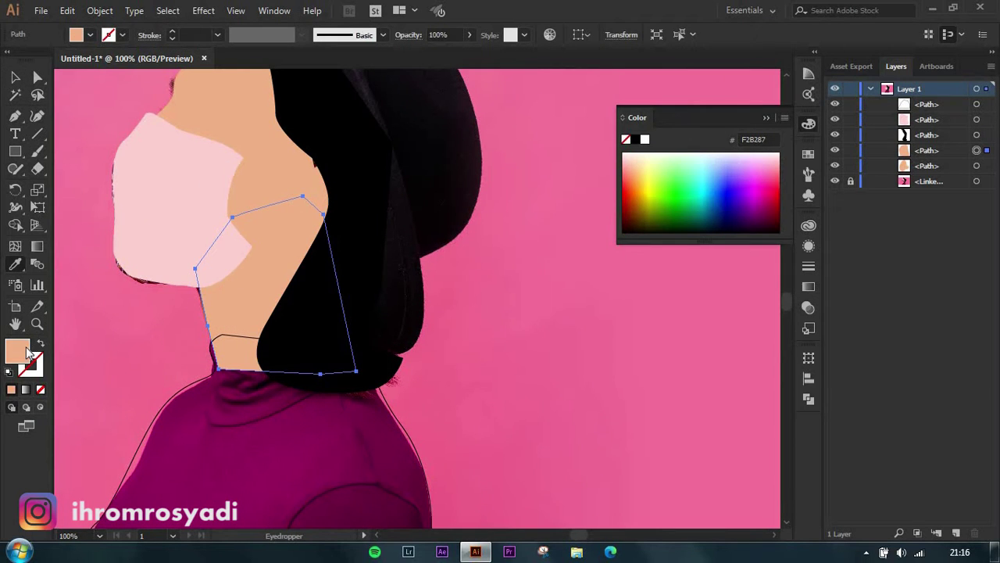
pyautogui.doubleClick(17, 351)
pyautogui.click(857, 271)
pyautogui.click(382, 263)
pyautogui.click(294, 176)
pyautogui.press('v')
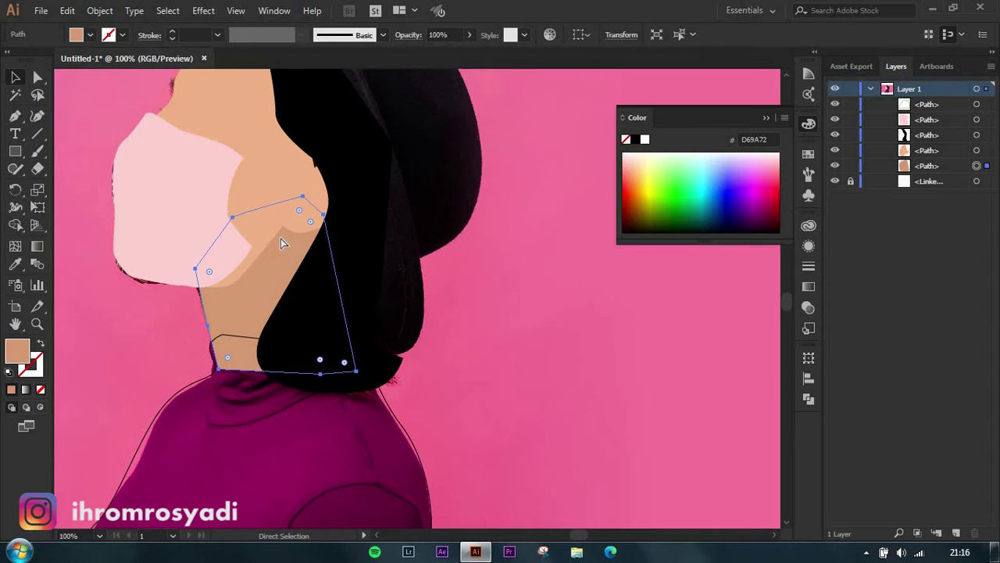
pyautogui.click(156, 331)
pyautogui.scroll(-3, 156, 331)
# Step: Fill the sweater with the photo's magenta and send it behind the hair
pyautogui.click(221, 398)
pyautogui.press('i')
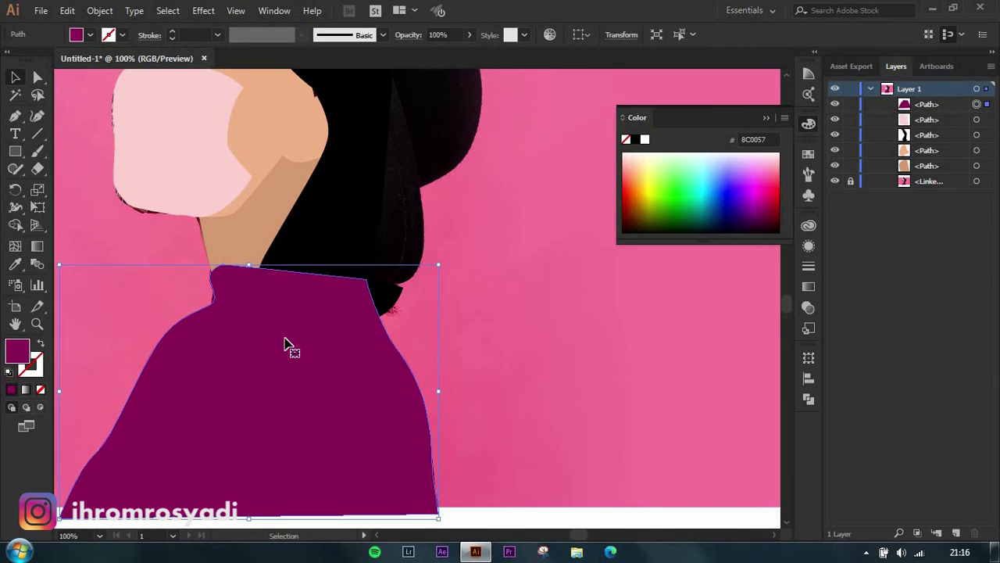
pyautogui.hotkey('ctrl', '[')
pyautogui.hotkey('ctrl', '[')
pyautogui.hotkey('ctrl', '[')
pyautogui.hotkey('ctrl', 'shift', 'a')
pyautogui.scroll(1, 304, 386)
pyautogui.scroll(2, 463, 299)
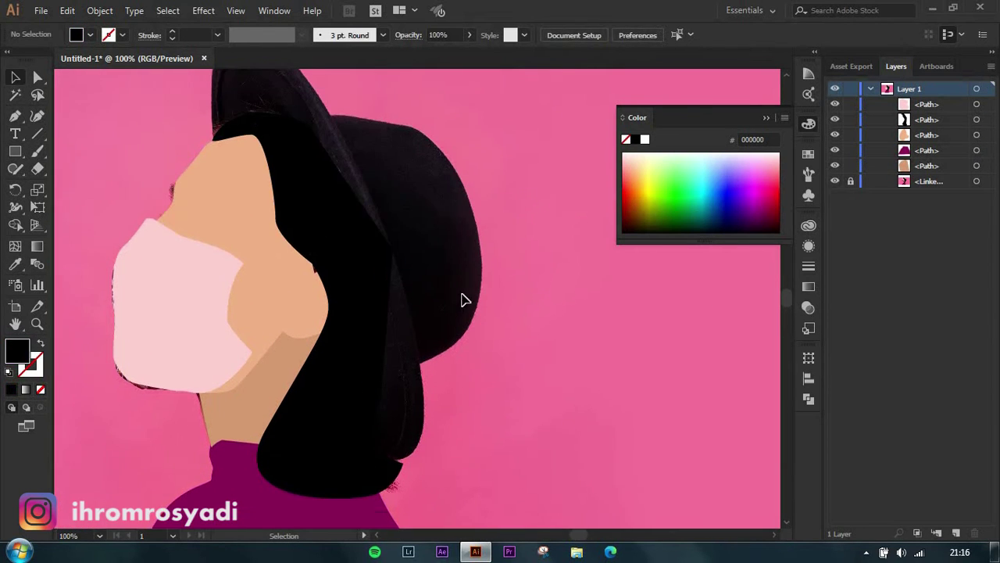
pyautogui.scroll(-2, 462, 300)
# Step: Take the mask's light pink as the working fill for the next path
pyautogui.click(167, 312)
pyautogui.press('p')
pyautogui.scroll(3, 237, 217)
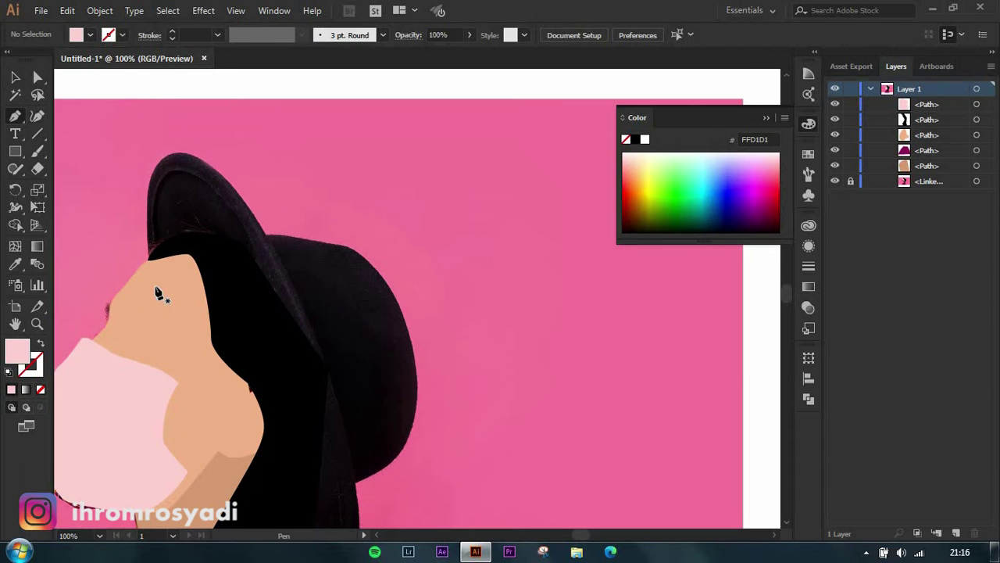
pyautogui.scroll(1, 150, 260)
# Step: Begin the hat outline from the face edge around the hat top, undoing stray brim anchors
pyautogui.click(150, 258)
pyautogui.moveTo(187, 107); pyautogui.dragTo(235, 123)
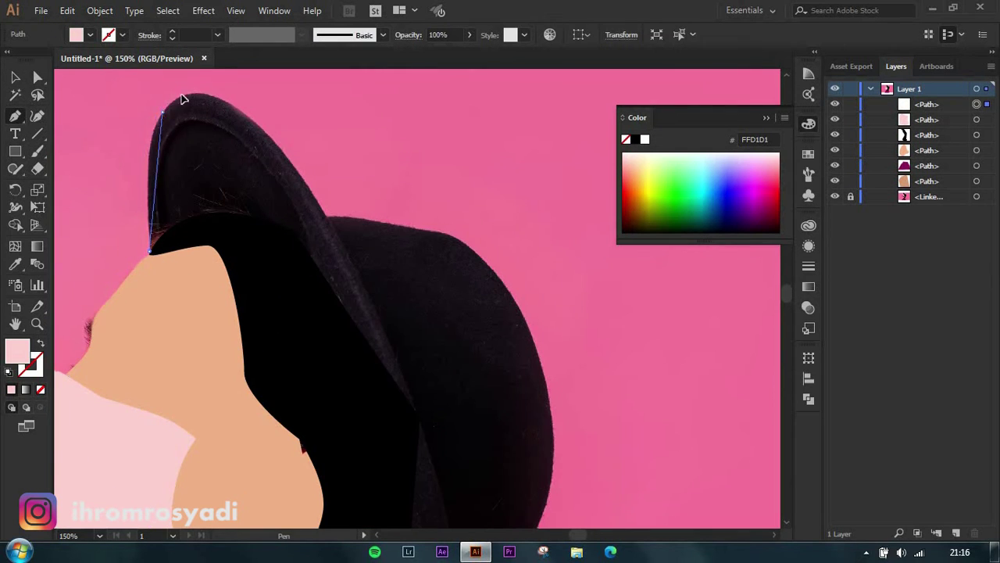
pyautogui.scroll(1, 196, 234)
pyautogui.scroll(-1, 245, 263)
pyautogui.click(332, 240)
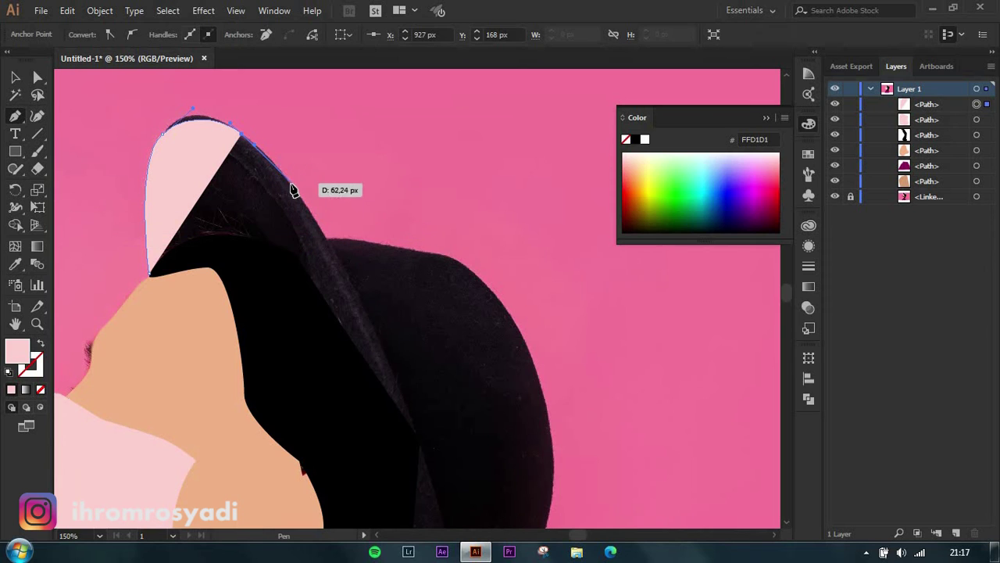
pyautogui.hotkey('ctrl', 'z')
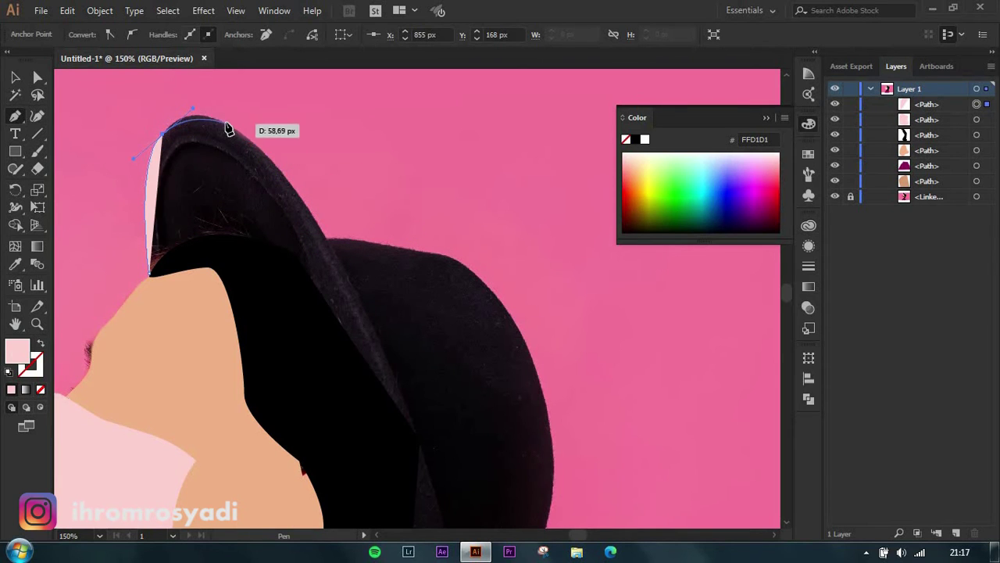
pyautogui.hotkey('ctrl', 'z')
pyautogui.moveTo(264, 249); pyautogui.dragTo(306, 289)
pyautogui.scroll(-3, 328, 289)
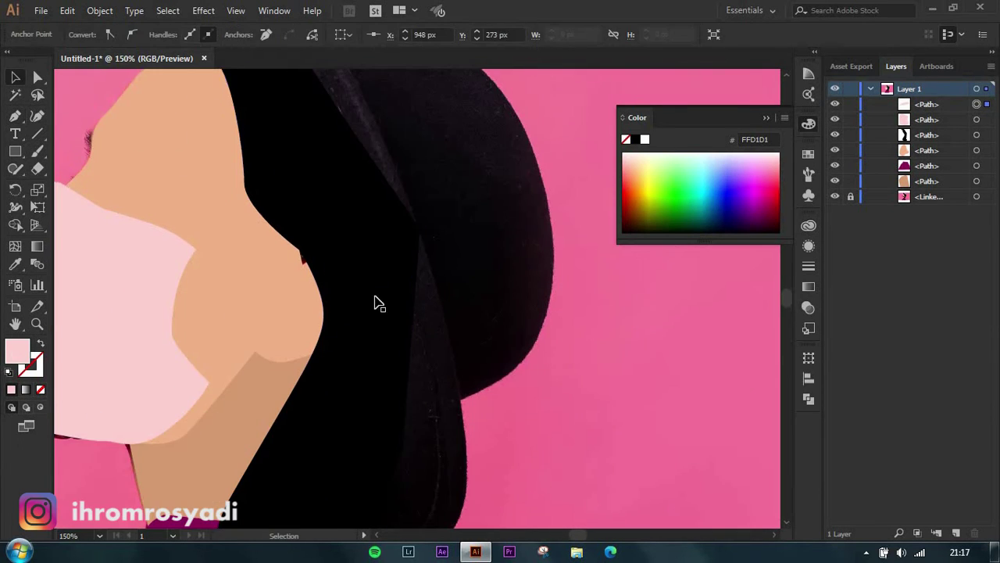
pyautogui.press('Escape')
pyautogui.scroll(3, 226, 229)
# Step: Continue the hat outline down the hair edge and back up, closing the brim shape
pyautogui.click(206, 205)
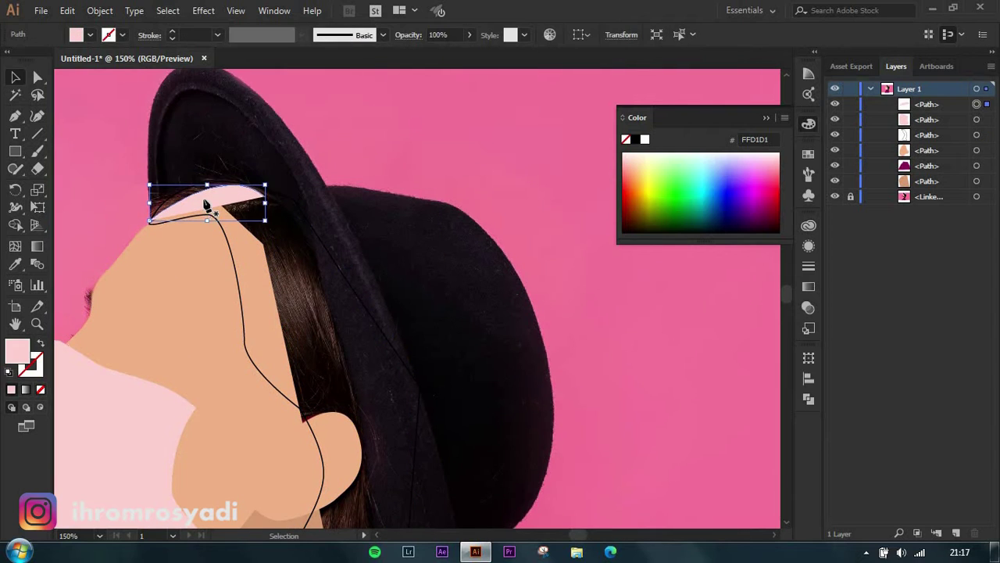
pyautogui.click(265, 194)
pyautogui.scroll(-5, 351, 397)
pyautogui.click(377, 334)
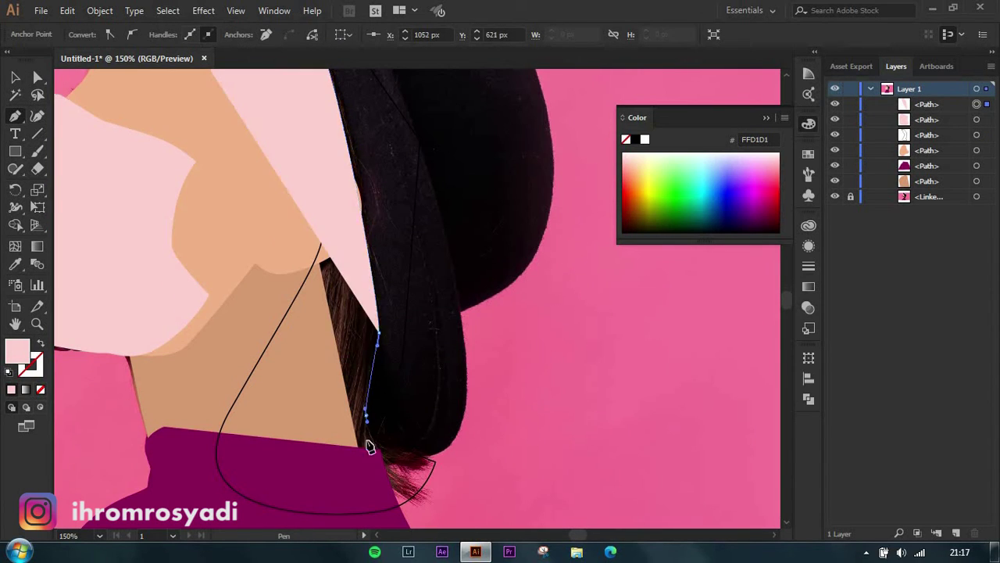
pyautogui.click(366, 415)
pyautogui.moveTo(400, 466); pyautogui.dragTo(434, 461)
pyautogui.click(441, 223)
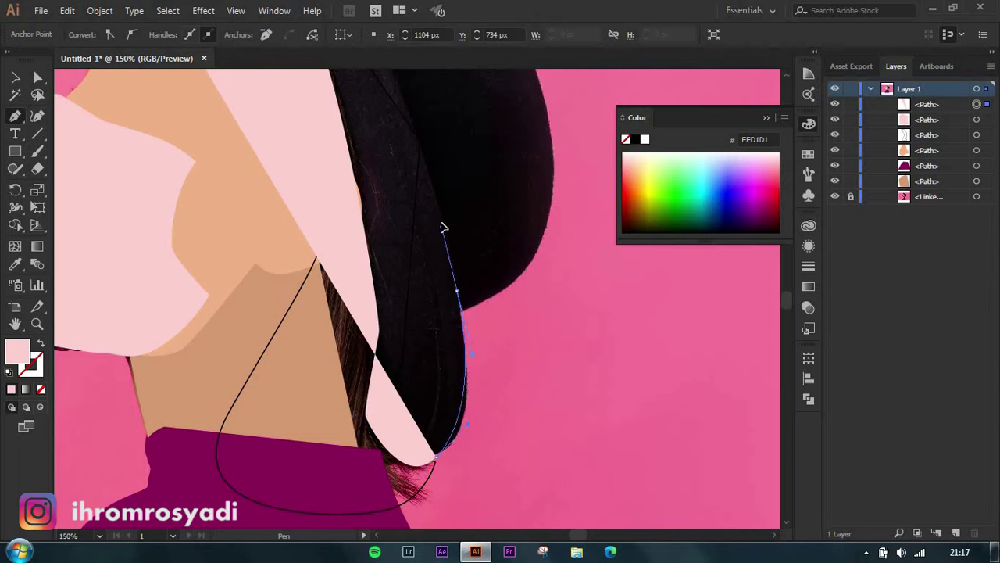
pyautogui.scroll(5, 391, 218)
pyautogui.click(157, 313)
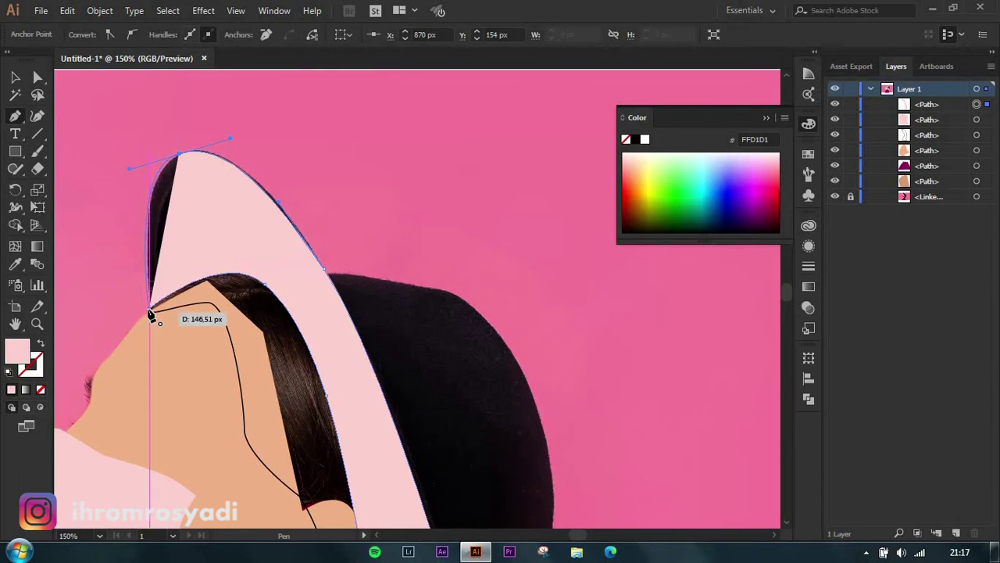
# Step: Fill the brim with the photo hat's dark colour using the Eyedropper
pyautogui.hotkey('ctrl', '-')
pyautogui.hotkey('ctrl', '-')
pyautogui.hotkey('ctrl', '=')
pyautogui.hotkey('ctrl', '=')
pyautogui.press('i')
pyautogui.click(672, 352)
pyautogui.hotkey('ctrl', '-')
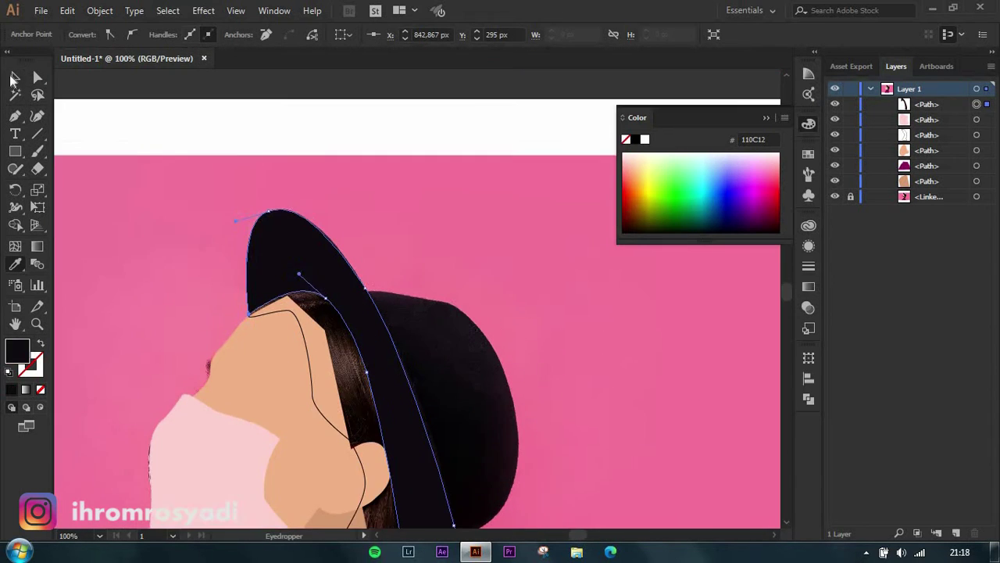
pyautogui.hotkey('ctrl', '=')
pyautogui.hotkey('ctrl', '=')
# Step: Trace the hat crown, send it to the back, and begin adjusting its near-black fill
pyautogui.press('p')
pyautogui.scroll(-3, 529, 259)
pyautogui.scroll(-3, 591, 397)
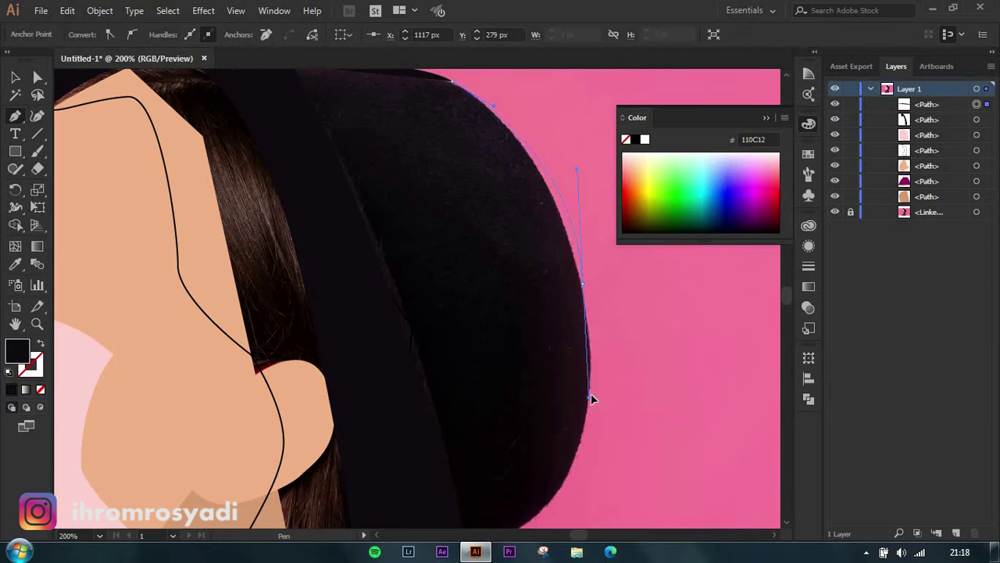
pyautogui.click(482, 437)
pyautogui.hotkey('ctrl', '-')
pyautogui.press('a')
pyautogui.hotkey('ctrl', 'shift', '[')
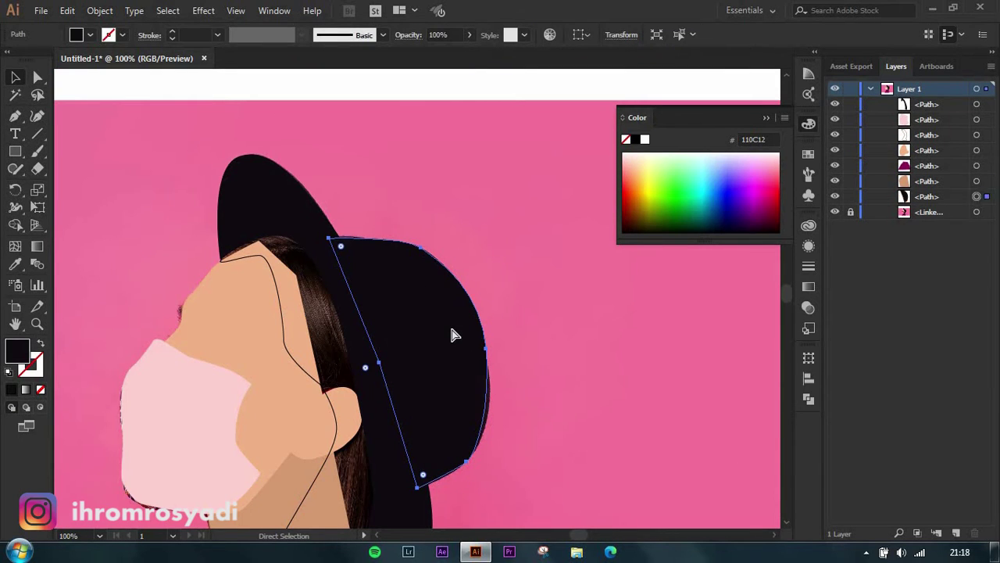
pyautogui.press('v')
pyautogui.doubleClick(18, 350)
# Step: Set the hat crown's fill to a slightly lighter near-black
pyautogui.click(859, 273)
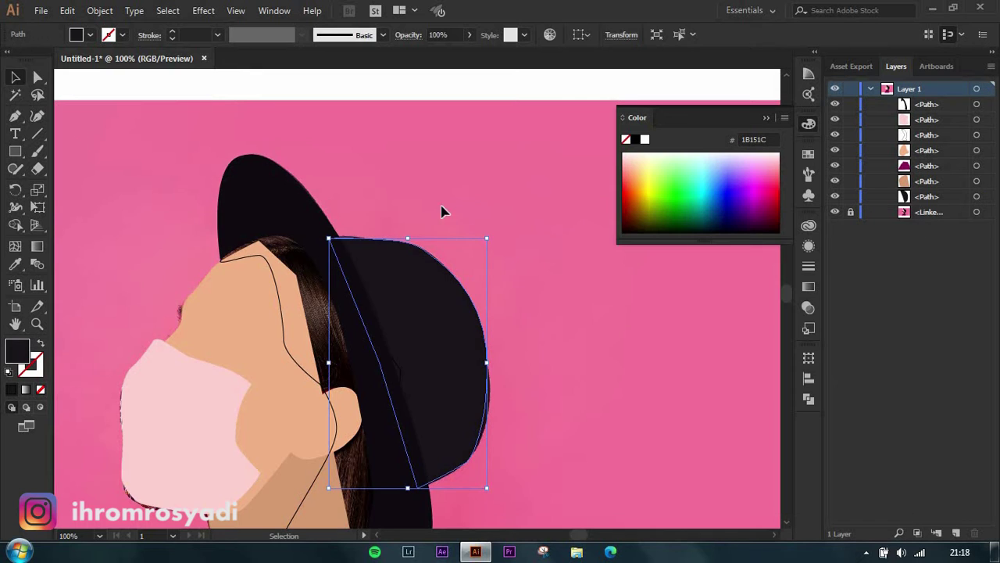
pyautogui.click(442, 211)
pyautogui.scroll(1, 324, 308)
pyautogui.scroll(-1, 324, 308)
# Step: Recolour the hair, shifting its hue toward orange and sampling the photo's dark brown
pyautogui.click(357, 286)
pyautogui.press('i')
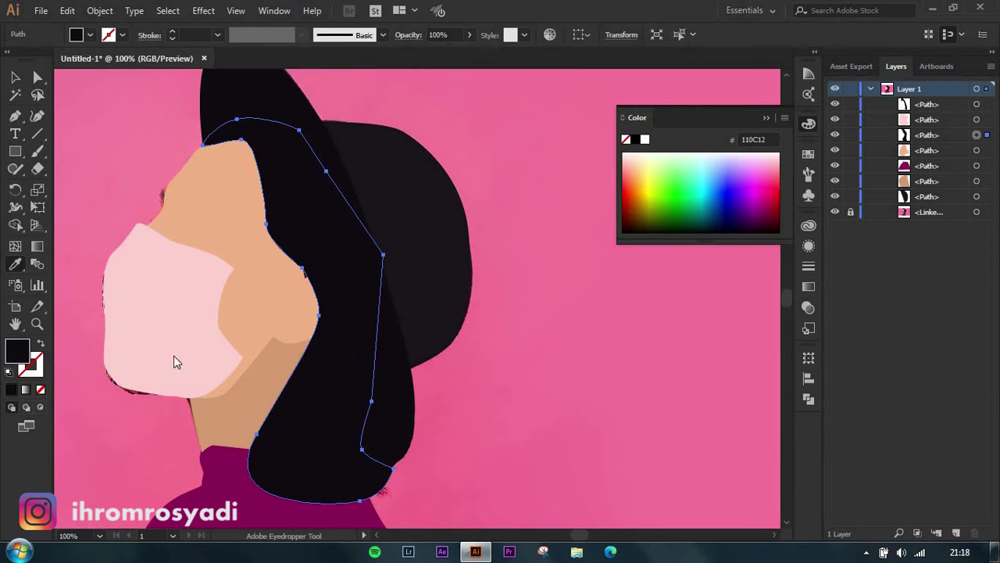
pyautogui.doubleClick(17, 350)
pyautogui.moveTo(736, 456); pyautogui.dragTo(720, 437)
pyautogui.click(858, 272)
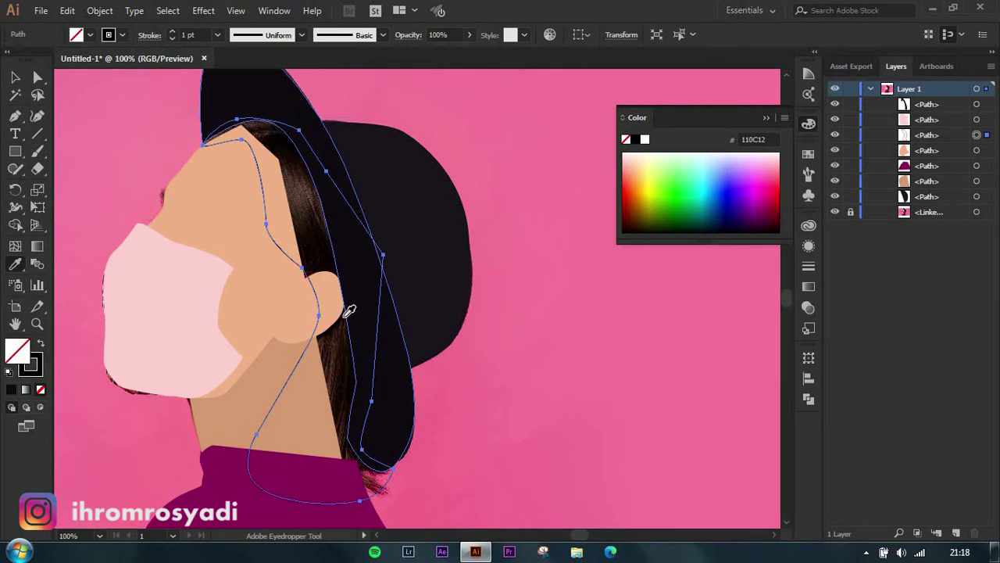
pyautogui.click(318, 225)
pyautogui.press('v')
# Step: Unlock the reference photo, scale it down, and place it on the artboard's left side
pyautogui.scroll(-3, 383, 351)
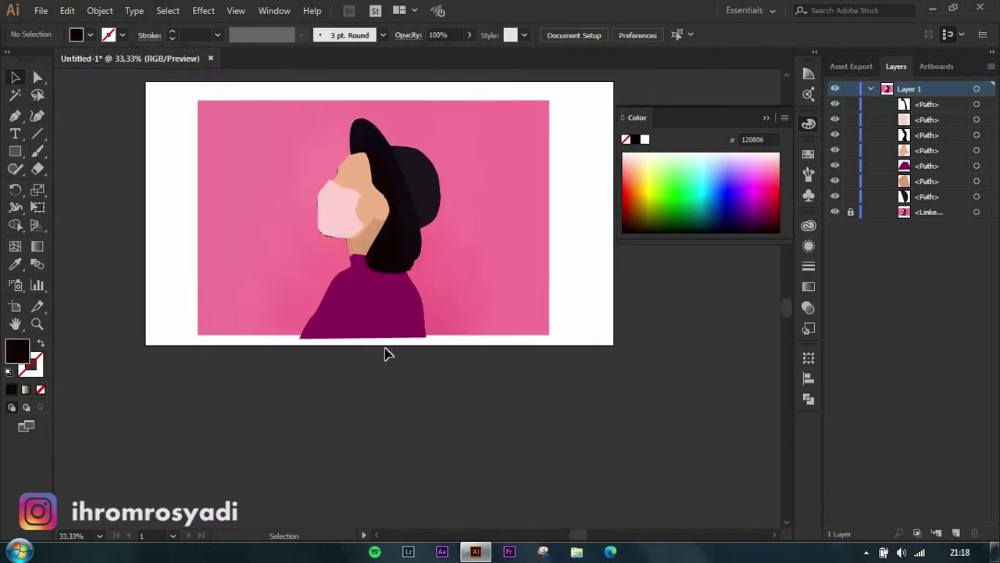
pyautogui.scroll(3, 384, 351)
pyautogui.click(342, 319)
pyautogui.scroll(-2, 341, 321)
pyautogui.hotkey('ctrl', 'alt', '2')
pyautogui.moveTo(341, 320)
pyautogui.mouseDown()
pyautogui.moveTo(245, 290)
pyautogui.moveTo(266, 210)
pyautogui.mouseUp()
pyautogui.scroll(-2, 246, 289)
pyautogui.moveTo(208, 143); pyautogui.dragTo(273, 183)
pyautogui.moveTo(338, 198); pyautogui.dragTo(234, 264)
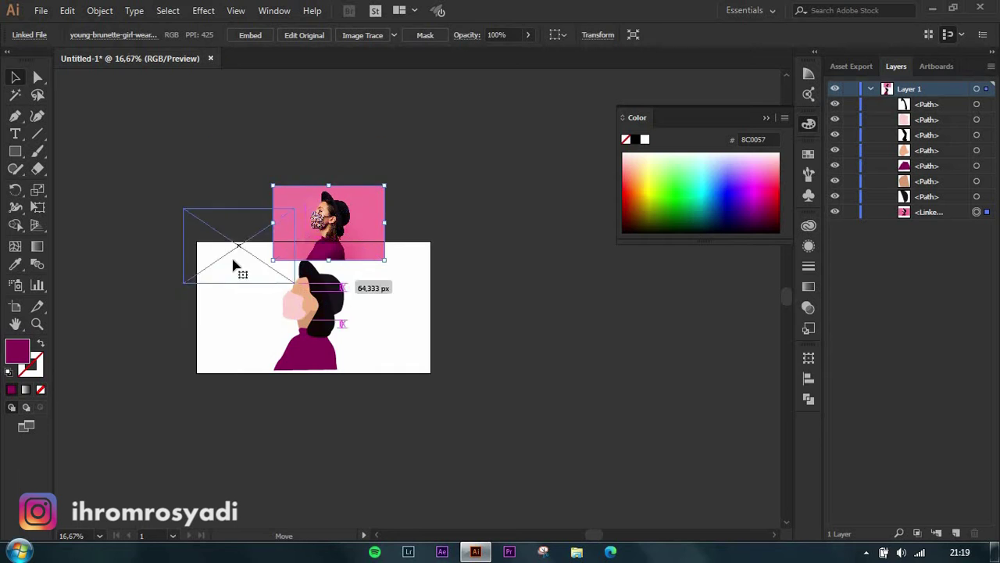
pyautogui.scroll(4, 235, 263)
# Step: Send the skin-coloured face shape backward behind the pink mask
pyautogui.click(570, 420)
pyautogui.scroll(1, 569, 419)
pyautogui.scroll(-1, 554, 409)
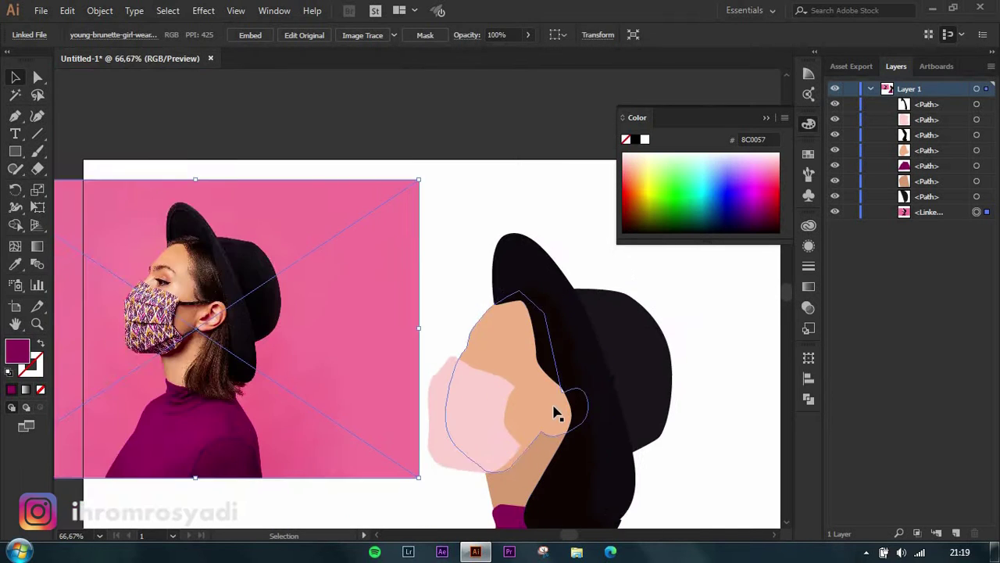
pyautogui.scroll(1, 554, 409)
pyautogui.press('p')
pyautogui.scroll(-1, 570, 384)
pyautogui.press('v')
pyautogui.click(545, 393)
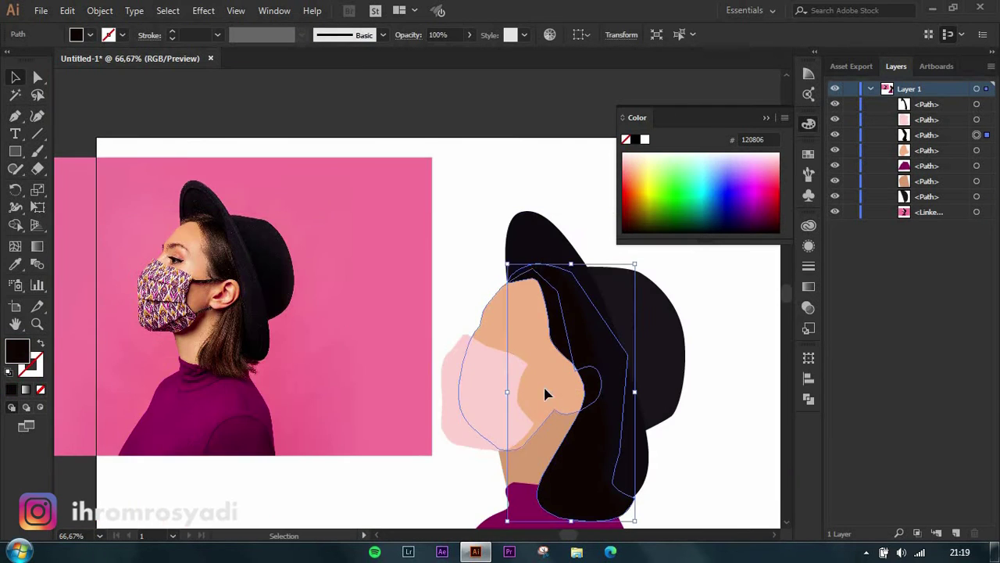
pyautogui.hotkey('ctrl', '[')
pyautogui.hotkey('ctrl', '[')
pyautogui.press('v')
pyautogui.scroll(1, 724, 371)
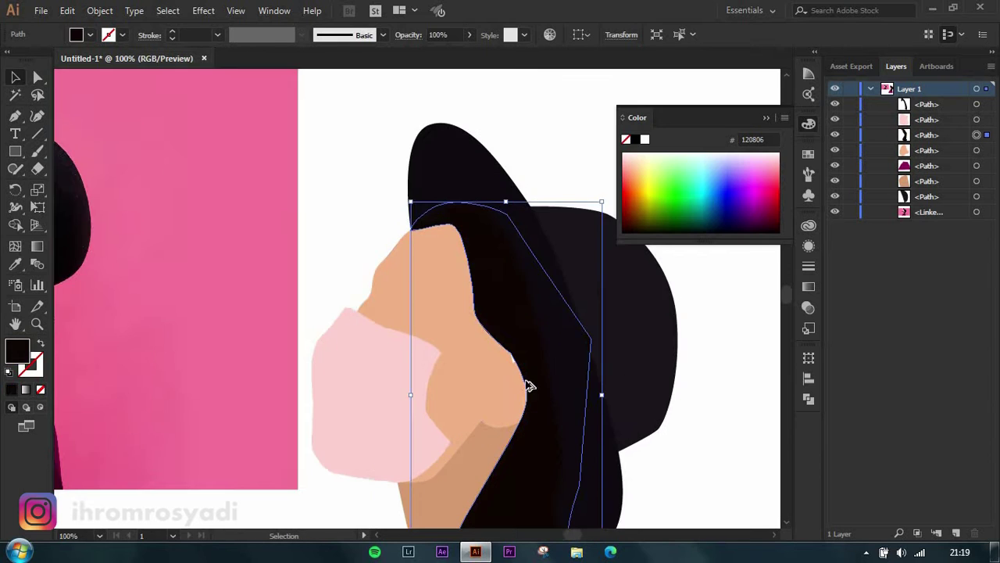
pyautogui.scroll(-1, 529, 383)
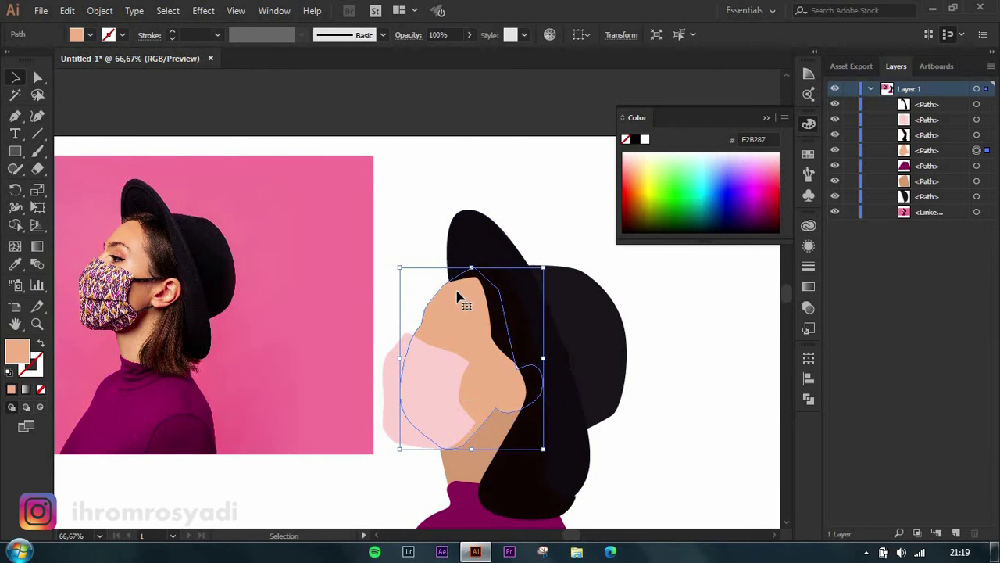
# Step: Draw a closed, curved ear shape at the side of the face
pyautogui.click(501, 388)
pyautogui.scroll(2, 531, 362)
pyautogui.press('p')
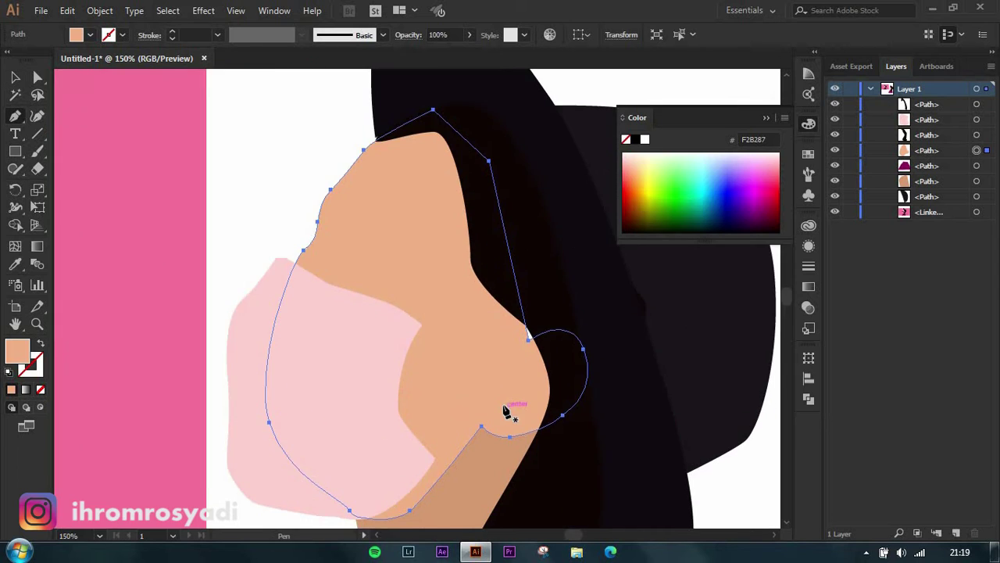
pyautogui.scroll(-1, 504, 410)
pyautogui.scroll(-1, 508, 407)
pyautogui.scroll(1, 513, 402)
pyautogui.scroll(2, 509, 397)
pyautogui.click(473, 323)
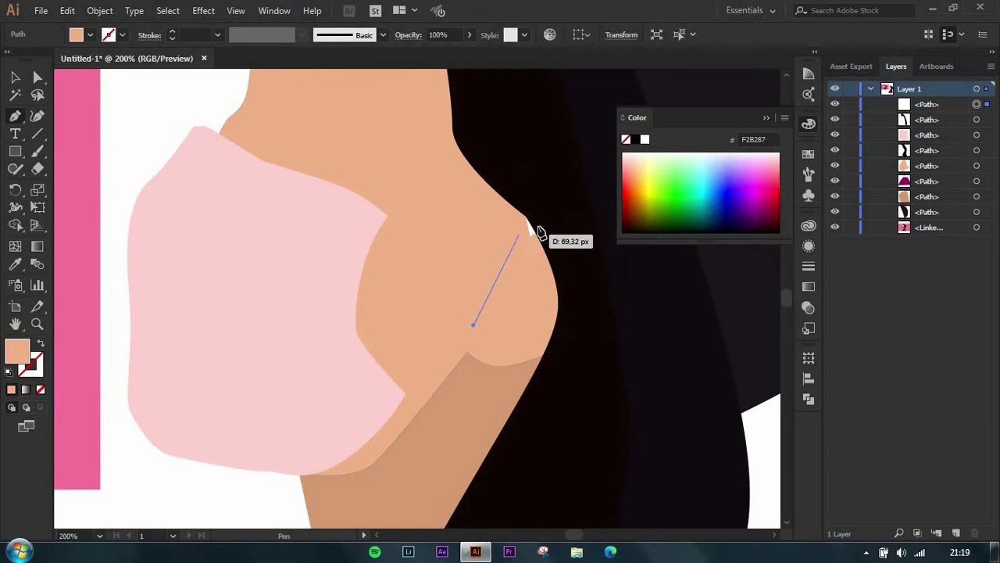
pyautogui.moveTo(617, 267); pyautogui.dragTo(617, 294)
pyautogui.moveTo(533, 357); pyautogui.dragTo(468, 358)
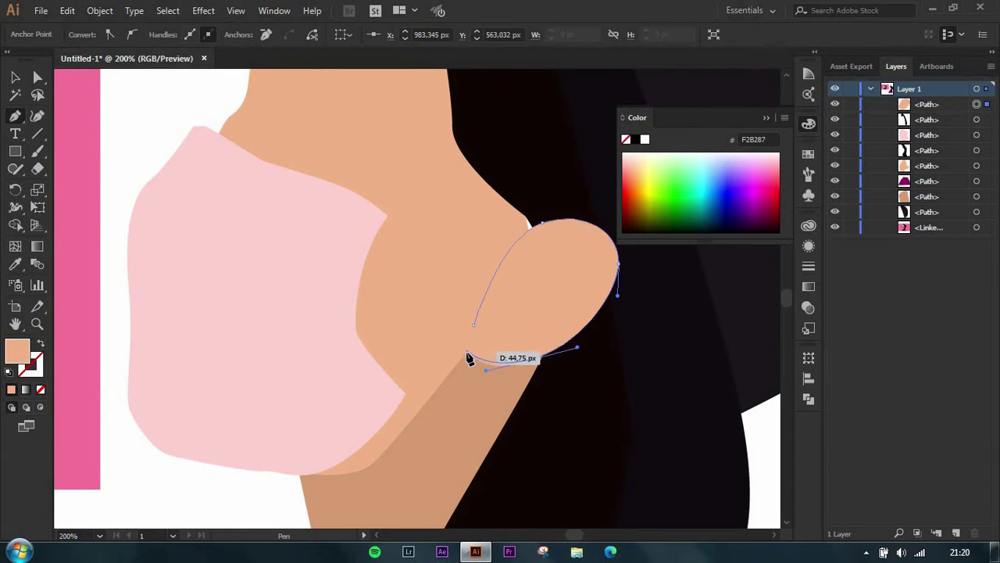
pyautogui.moveTo(528, 376); pyautogui.dragTo(536, 369)
pyautogui.click(15, 77)
pyautogui.hotkey('ctrl', '0')
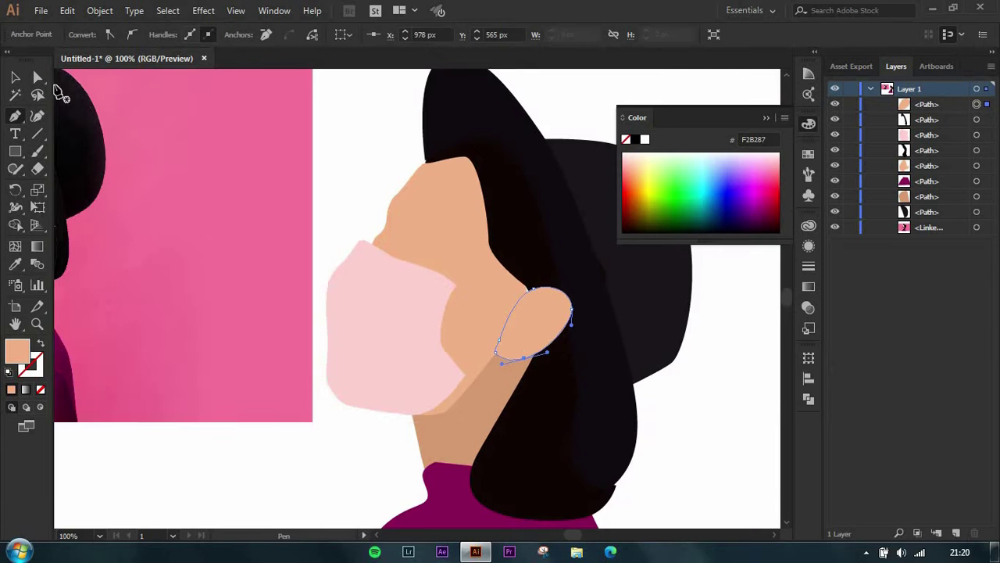
# Step: Select the black hair shape and its lower anchor points for reshaping
pyautogui.scroll(2, 482, 264)
pyautogui.click(482, 264)
pyautogui.scroll(-3, 462, 225)
pyautogui.click(522, 159)
pyautogui.scroll(1, 525, 164)
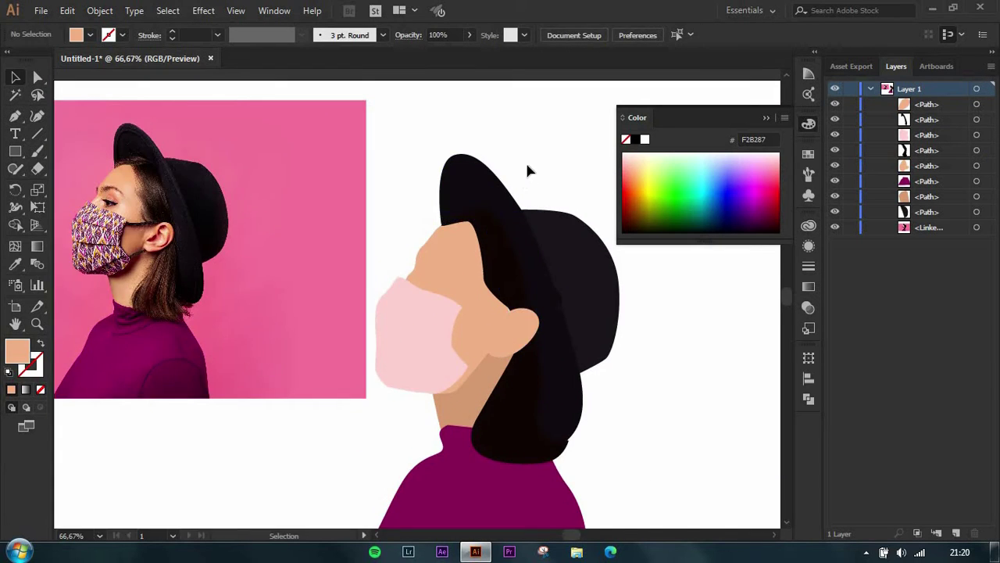
pyautogui.scroll(3, 357, 292)
pyautogui.scroll(-2, 496, 292)
pyautogui.press('p')
pyautogui.click(492, 293)
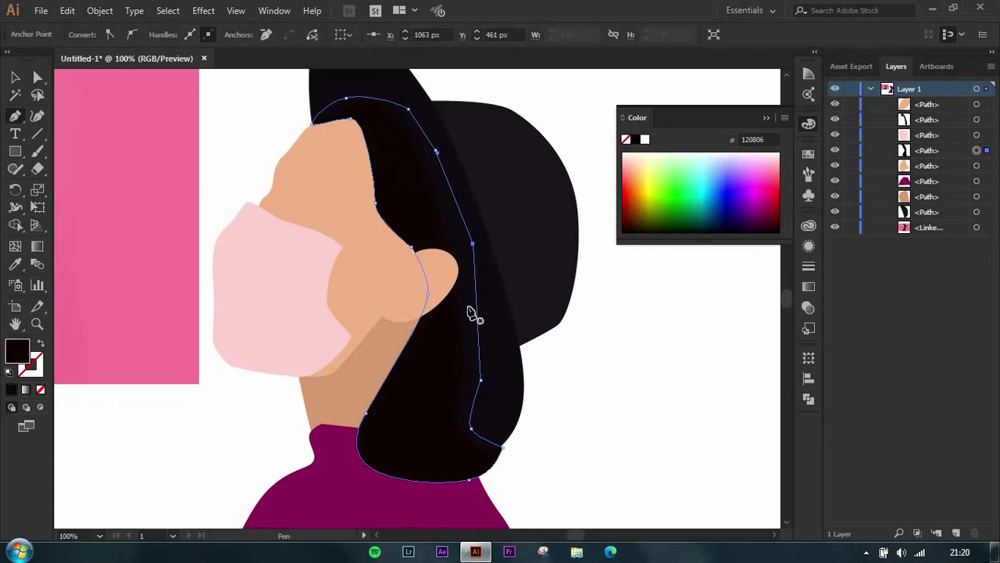
pyautogui.scroll(-2, 487, 424)
pyautogui.press('a')
pyautogui.click(442, 379)
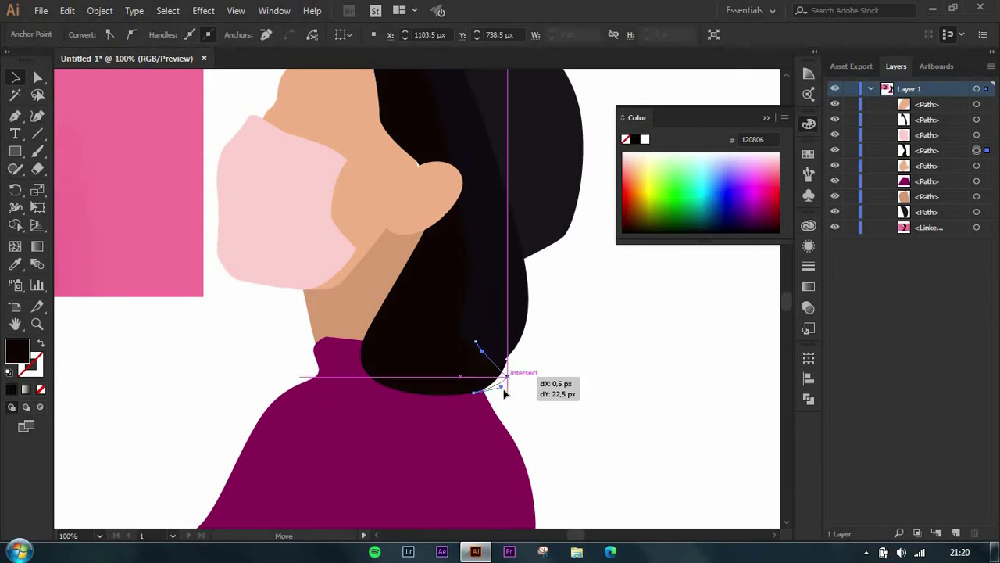
# Step: Pull the hair tip down toward the sweater and smooth it into a curve
pyautogui.press('v')
pyautogui.moveTo(503, 390)
pyautogui.mouseDown()
pyautogui.moveTo(515, 375)
pyautogui.moveTo(486, 422)
pyautogui.moveTo(375, 446)
pyautogui.mouseUp()
pyautogui.scroll(4, 513, 373)
pyautogui.hotkey('ctrl', '-')
pyautogui.hotkey('ctrl', '-')
pyautogui.hotkey('ctrl', '-')
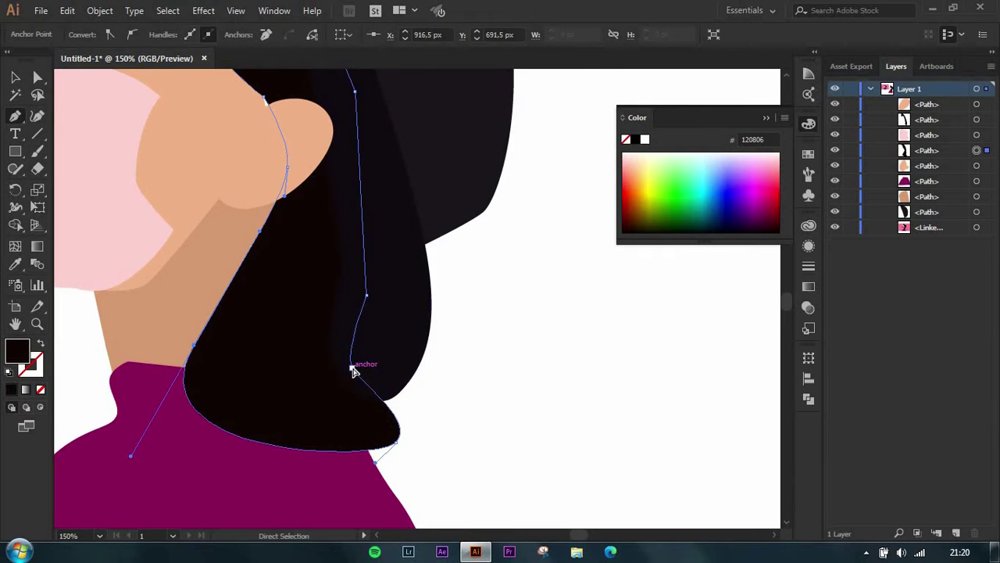
pyautogui.hotkey('ctrl', '-')
pyautogui.hotkey('ctrl', '-')
pyautogui.hotkey('ctrl', '-')
pyautogui.press('v')
pyautogui.click(520, 341)
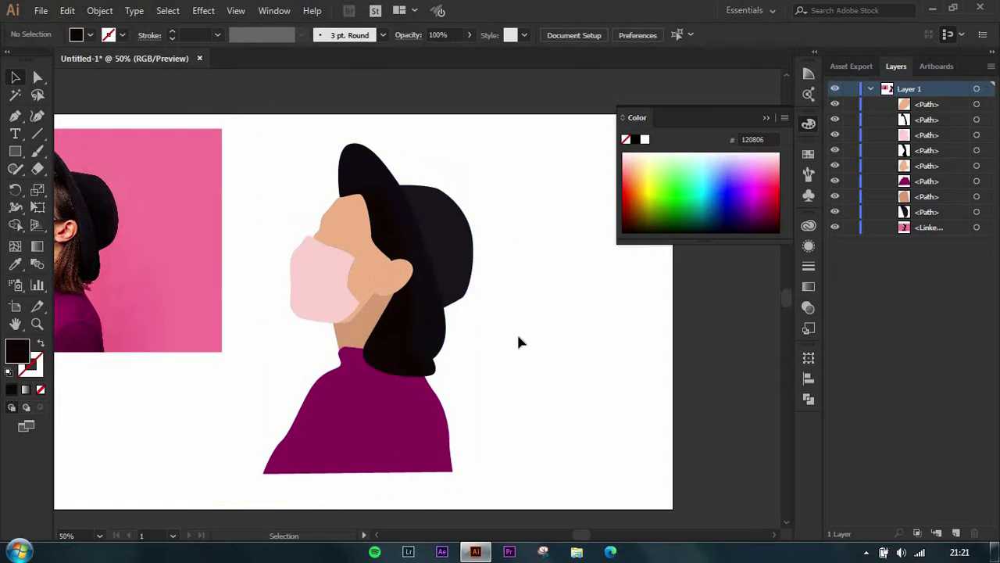
pyautogui.keyDown('alt'); pyautogui.scroll(-2, 520, 342); pyautogui.keyUp('alt')
pyautogui.keyDown('alt'); pyautogui.scroll(1, 647, 349); pyautogui.keyUp('alt')
# Step: Slide the reference photo closer to the drawing and nudge it into place
pyautogui.keyDown('alt'); pyautogui.scroll(2, 561, 367); pyautogui.keyUp('alt')
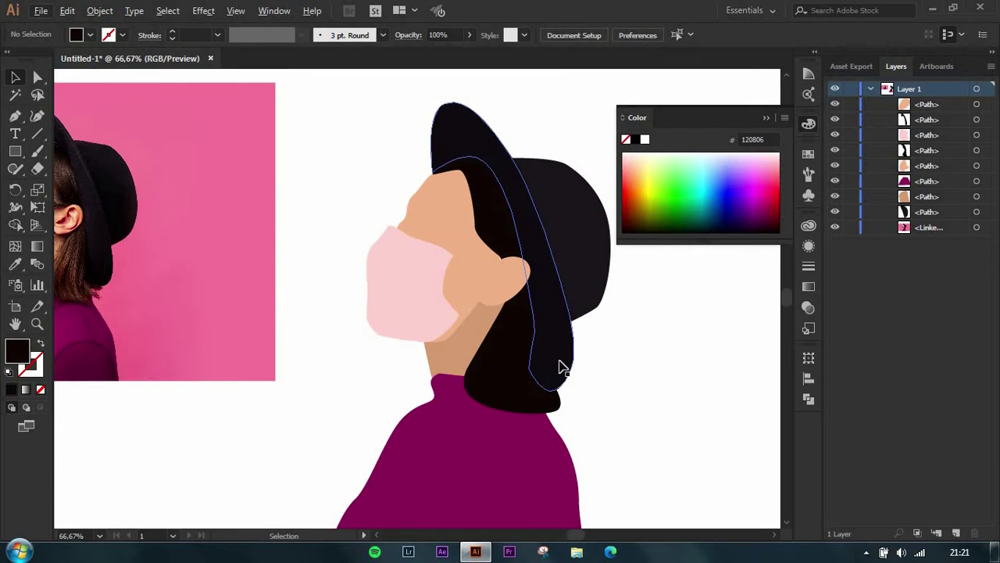
pyautogui.keyDown('alt'); pyautogui.scroll(-1, 554, 297); pyautogui.keyUp('alt')
pyautogui.click(458, 346)
pyautogui.keyDown('alt'); pyautogui.scroll(1, 458, 346); pyautogui.keyUp('alt')
pyautogui.moveTo(101, 299); pyautogui.dragTo(348, 255)
pyautogui.press('a')
pyautogui.click(289, 164)
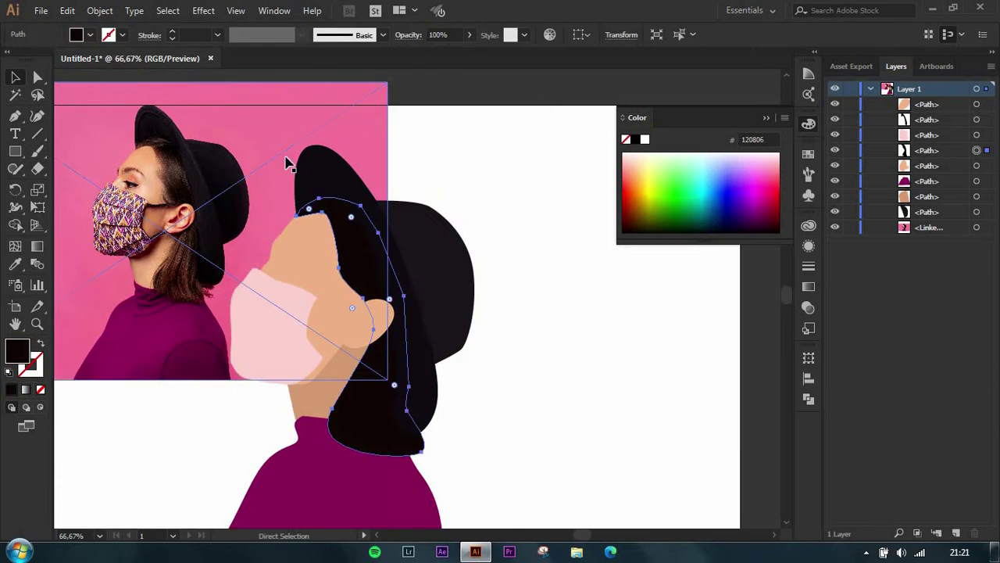
pyautogui.moveTo(289, 165); pyautogui.dragTo(246, 351)
# Step: Draw the upper black strap from the mask's top edge to the ear, behind the mask
pyautogui.press('p')
pyautogui.keyDown('alt'); pyautogui.scroll(2, 305, 409); pyautogui.keyUp('alt')
pyautogui.click(244, 217)
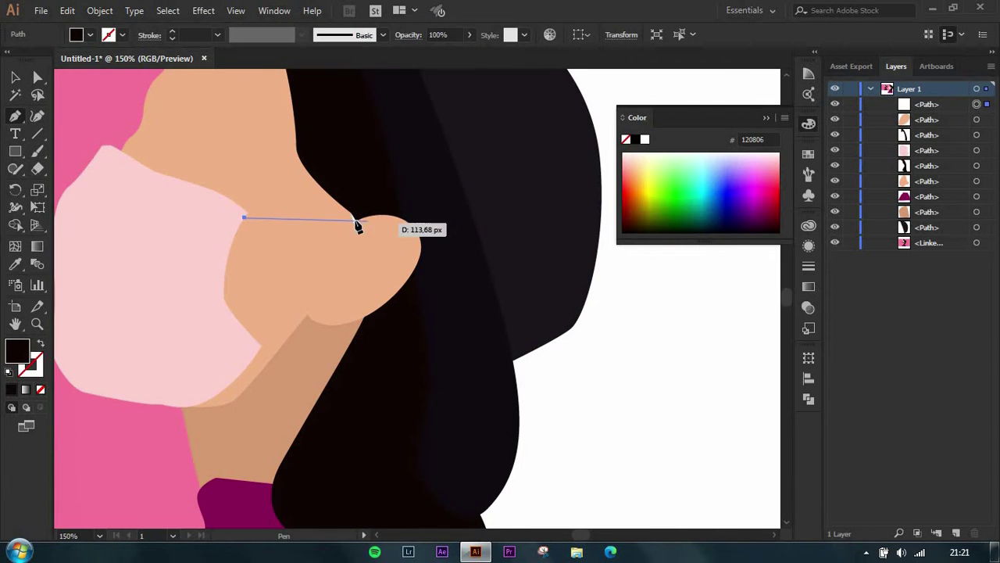
pyautogui.keyDown('alt'); pyautogui.scroll(-2, 357, 226); pyautogui.keyUp('alt')
pyautogui.keyDown('alt'); pyautogui.scroll(3, 357, 227); pyautogui.keyUp('alt')
pyautogui.moveTo(371, 220); pyautogui.dragTo(381, 217)
pyautogui.keyDown('alt'); pyautogui.scroll(2, 378, 216); pyautogui.keyUp('alt')
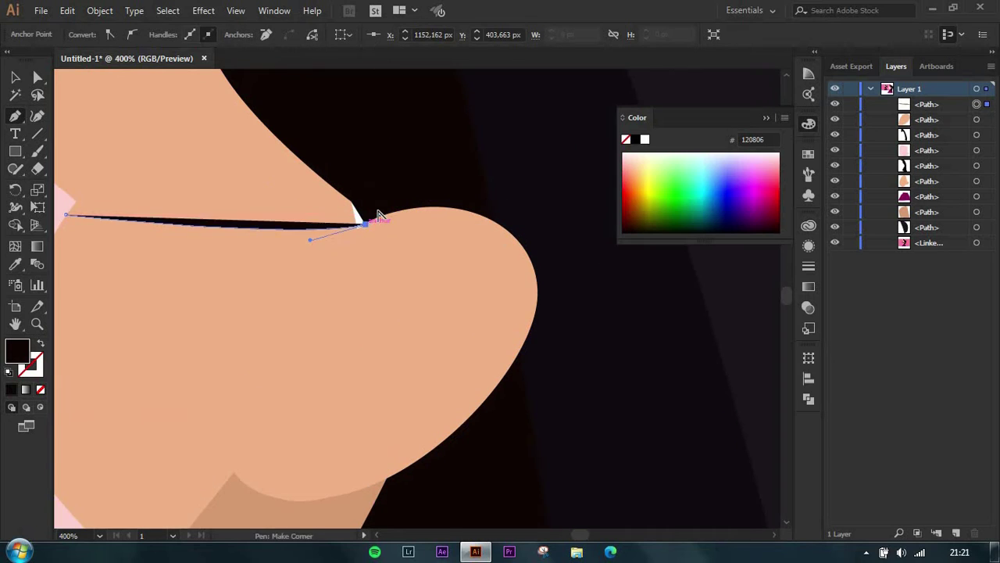
pyautogui.keyDown('alt'); pyautogui.scroll(-2, 492, 245); pyautogui.keyUp('alt')
pyautogui.keyDown('alt'); pyautogui.scroll(1, 302, 223); pyautogui.keyUp('alt')
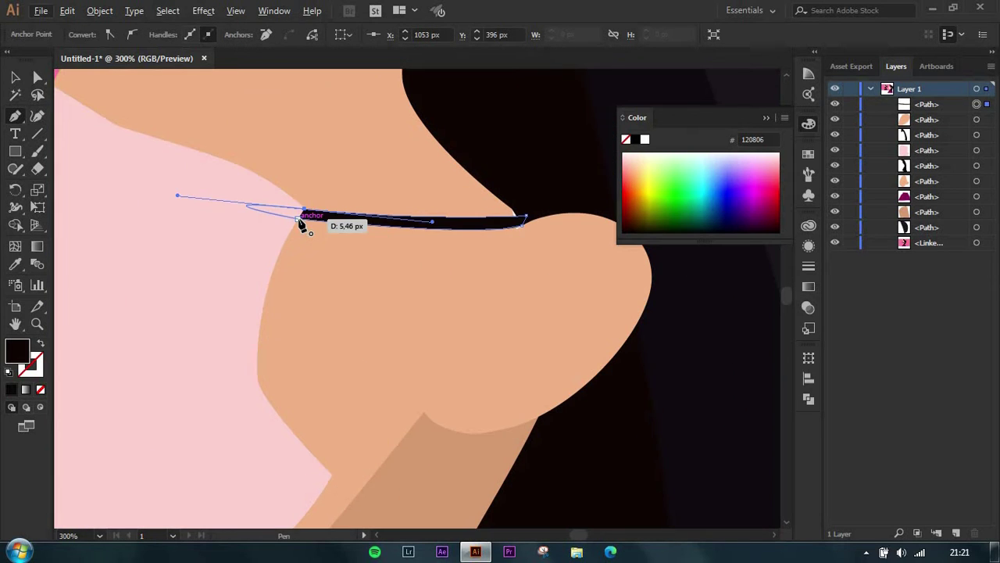
pyautogui.press('p')
pyautogui.hotkey('ctrl', '[')
pyautogui.hotkey('ctrl', '[')
pyautogui.hotkey('ctrl', '[')
# Step: Draw the lower strap from below the ear curving toward the mask
pyautogui.keyDown('alt'); pyautogui.scroll(-2, 180, 307); pyautogui.keyUp('alt')
pyautogui.keyDown('alt'); pyautogui.scroll(-2, 181, 308); pyautogui.keyUp('alt')
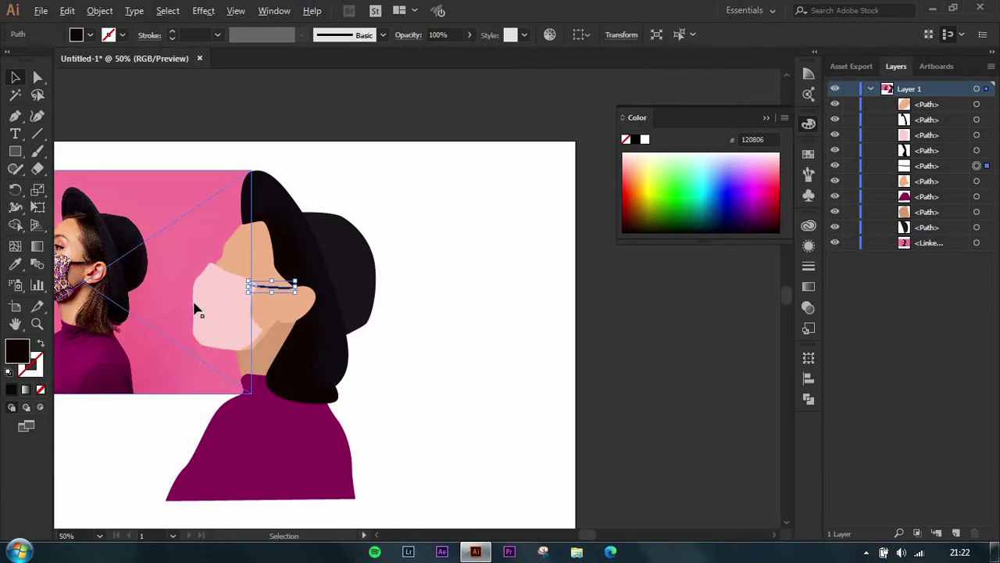
pyautogui.keyDown('alt'); pyautogui.scroll(2, 326, 300); pyautogui.keyUp('alt')
pyautogui.keyDown('alt'); pyautogui.scroll(3, 326, 300); pyautogui.keyUp('alt')
pyautogui.click(156, 384)
pyautogui.moveTo(266, 326); pyautogui.dragTo(262, 359)
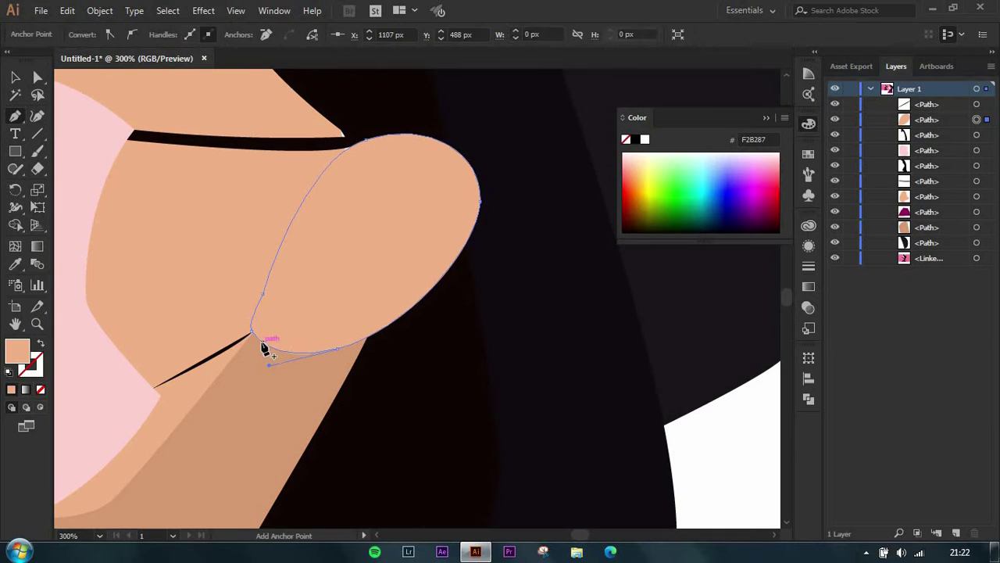
pyautogui.click(264, 354)
pyautogui.keyDown('alt'); pyautogui.scroll(2, 179, 346); pyautogui.keyUp('alt')
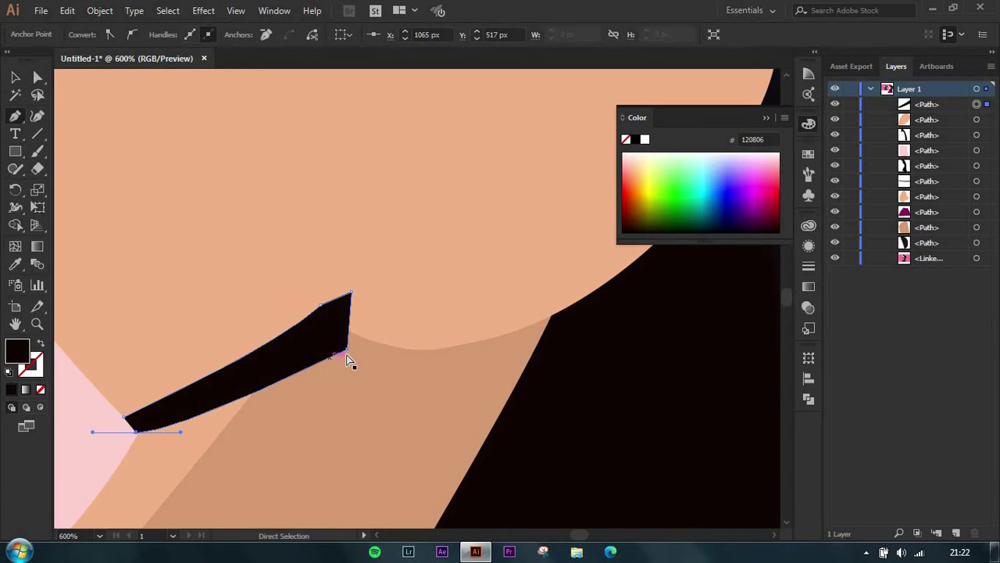
pyautogui.keyDown('ctrl'); pyautogui.click(356, 309); pyautogui.keyUp('ctrl')
pyautogui.keyDown('alt'); pyautogui.scroll(-5, 356, 309); pyautogui.keyUp('alt')
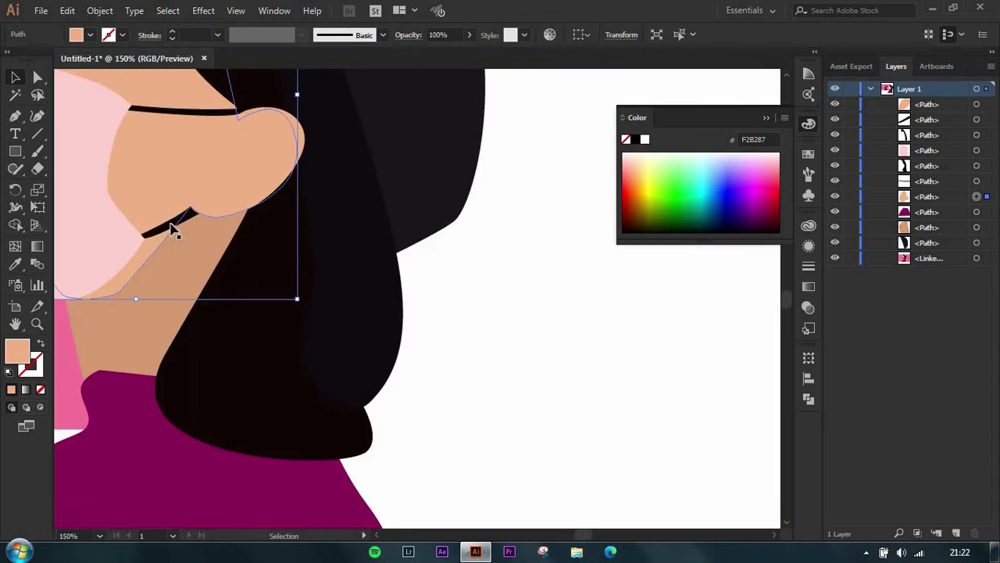
pyautogui.keyDown('alt'); pyautogui.scroll(-3, 179, 224); pyautogui.keyUp('alt')
pyautogui.keyDown('alt'); pyautogui.scroll(-2, 146, 257); pyautogui.keyUp('alt')
pyautogui.click(520, 313)
# Step: Recolour the pink mask shape light blue, then clear the selection
pyautogui.keyDown('alt'); pyautogui.scroll(1, 300, 268); pyautogui.keyUp('alt')
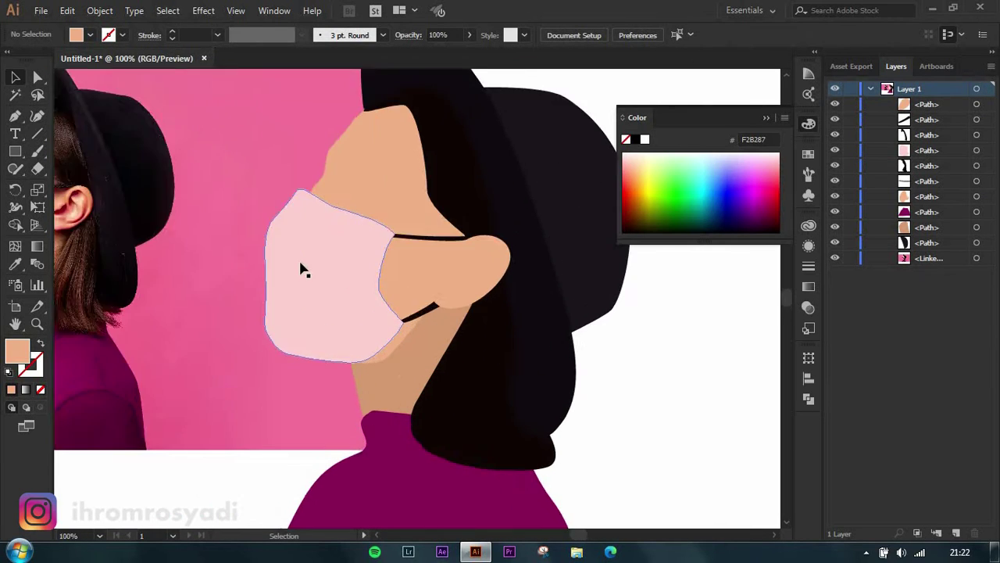
pyautogui.keyDown('alt'); pyautogui.scroll(-1, 302, 283); pyautogui.keyUp('alt')
pyautogui.keyDown('alt'); pyautogui.scroll(1, 352, 274); pyautogui.keyUp('alt')
pyautogui.keyDown('ctrl'); pyautogui.click(399, 267); pyautogui.keyUp('ctrl')
pyautogui.click(726, 167)
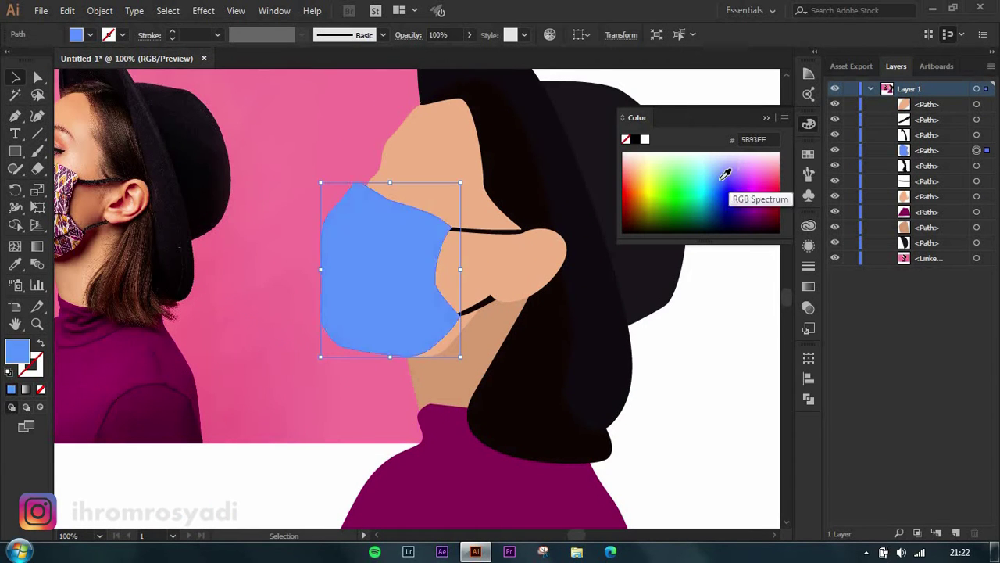
pyautogui.click(723, 162)
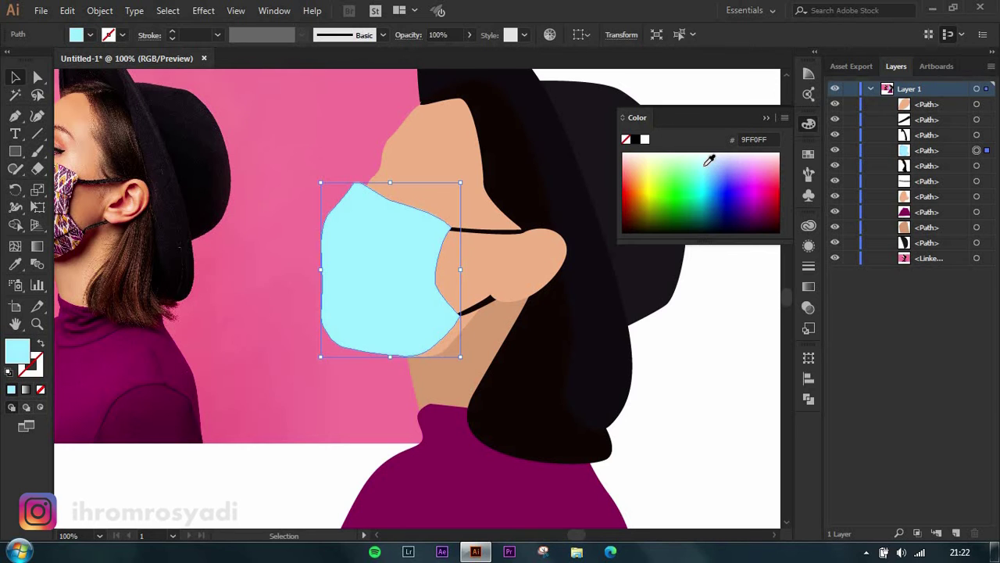
pyautogui.click(713, 163)
pyautogui.hotkey('ctrl', 'shift', 'a')
# Step: Start the first fold line across the top of the mask with the Pen tool
pyautogui.press('p')
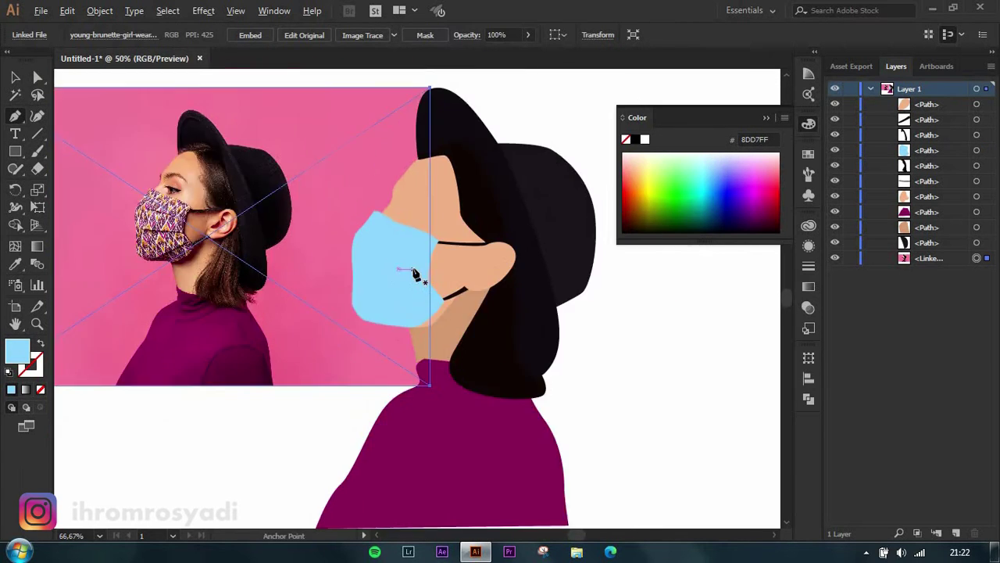
pyautogui.keyDown('alt'); pyautogui.scroll(-1, 328, 235); pyautogui.keyUp('alt')
pyautogui.keyDown('alt'); pyautogui.scroll(1, 328, 235); pyautogui.keyUp('alt')
pyautogui.click(458, 254)
pyautogui.click(342, 235)
pyautogui.keyDown('alt'); pyautogui.scroll(3, 325, 233); pyautogui.keyUp('alt')
pyautogui.keyDown('alt'); pyautogui.scroll(-3, 379, 239); pyautogui.keyUp('alt')
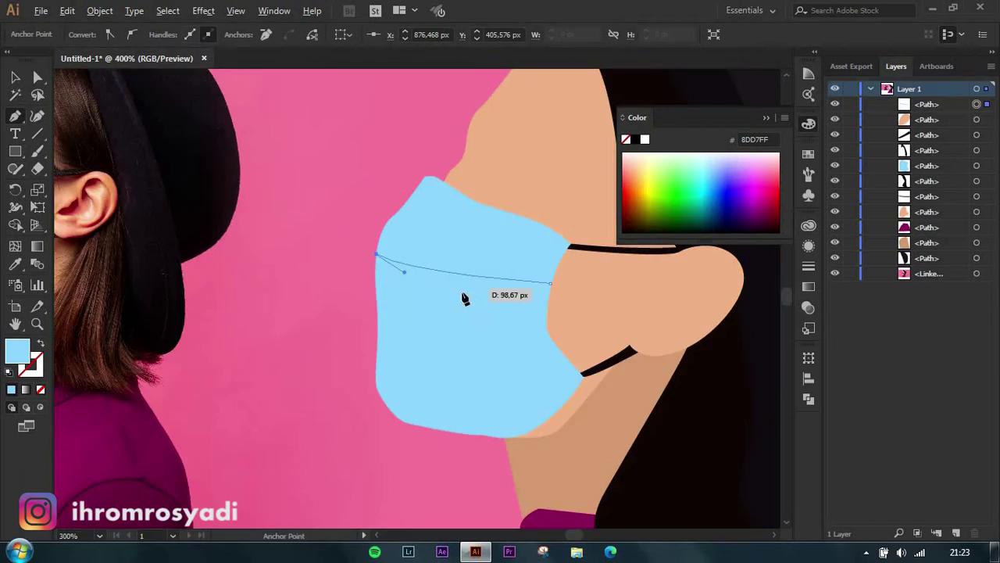
pyautogui.keyDown('alt'); pyautogui.scroll(3, 465, 295); pyautogui.keyUp('alt')
# Step: Shape the first pleat sliver on the mask and fill it darker blue 6FBFE2
pyautogui.moveTo(698, 271); pyautogui.dragTo(763, 227)
pyautogui.keyDown('alt'); pyautogui.scroll(-3, 175, 279); pyautogui.keyUp('alt')
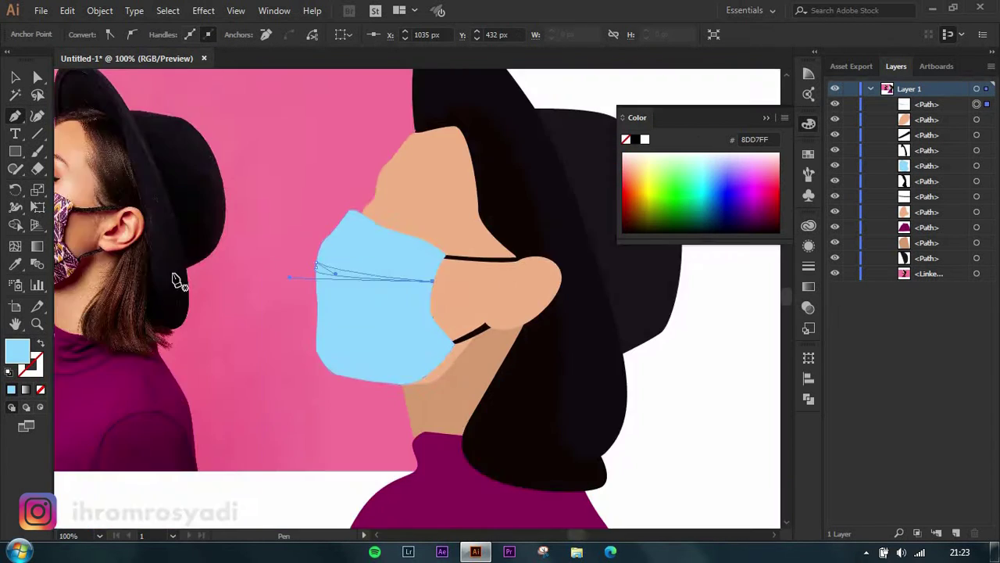
pyautogui.keyDown('alt'); pyautogui.scroll(2, 325, 291); pyautogui.keyUp('alt')
pyautogui.moveTo(323, 252); pyautogui.dragTo(324, 351)
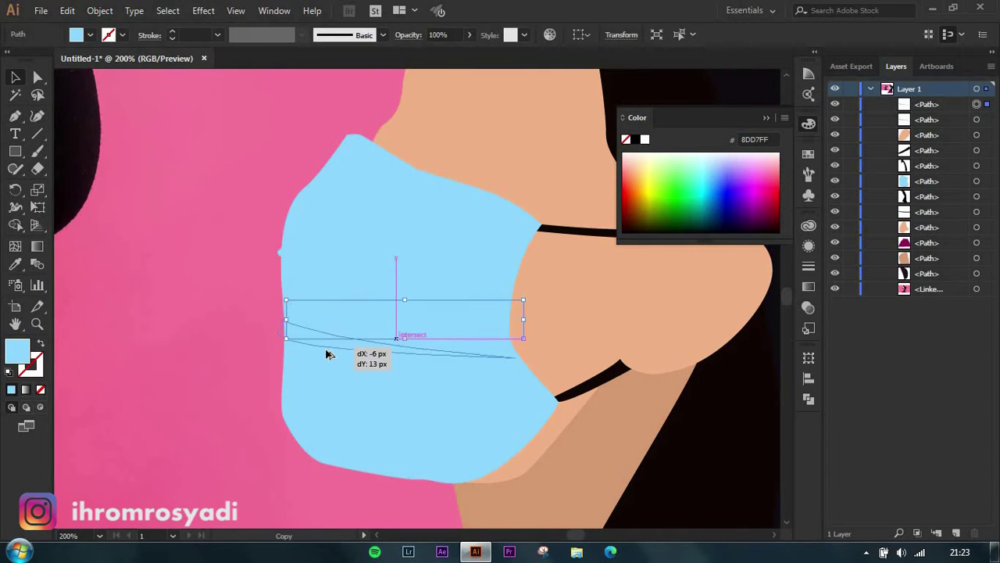
pyautogui.doubleClick(17, 351)
pyautogui.click(606, 286)
pyautogui.press('Return')
# Step: Draw a second thin curved pleat from the mask's left edge to its right edge
pyautogui.press('p')
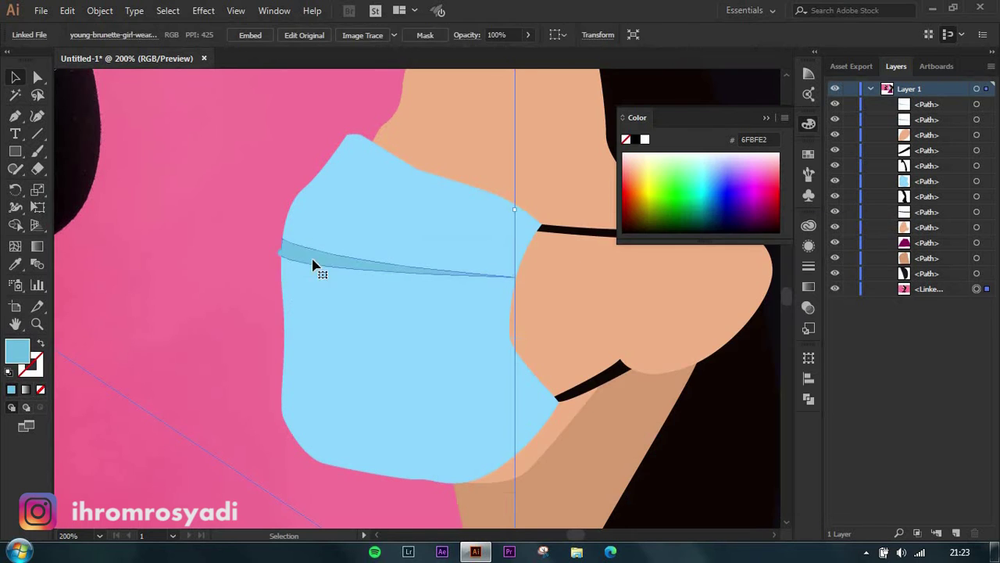
pyautogui.keyDown('alt'); pyautogui.scroll(2, 312, 266); pyautogui.keyUp('alt')
pyautogui.keyDown('alt'); pyautogui.scroll(-2, 491, 313); pyautogui.keyUp('alt')
pyautogui.click(454, 318)
pyautogui.keyDown('alt'); pyautogui.scroll(1, 227, 336); pyautogui.keyUp('alt')
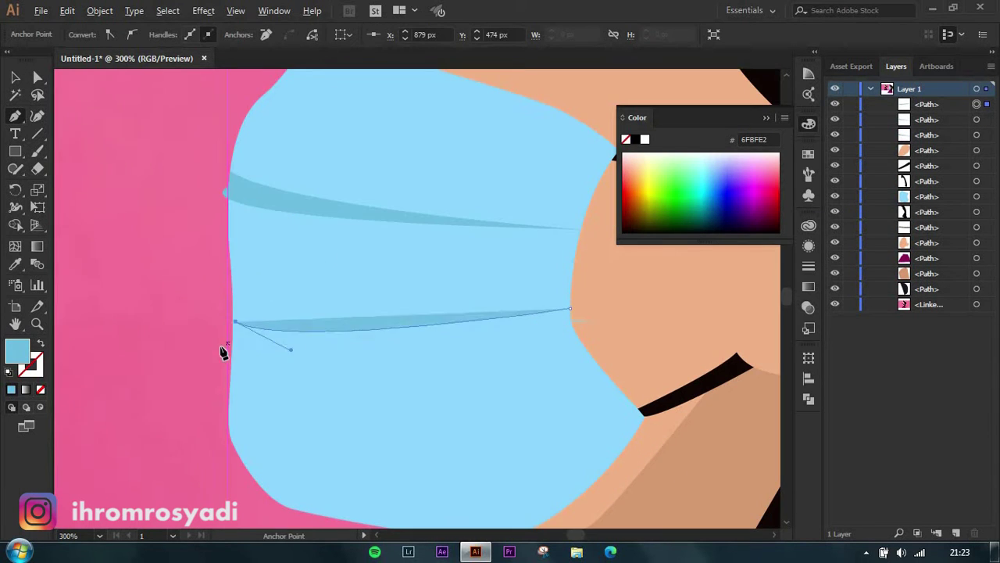
pyautogui.moveTo(569, 325); pyautogui.dragTo(613, 301)
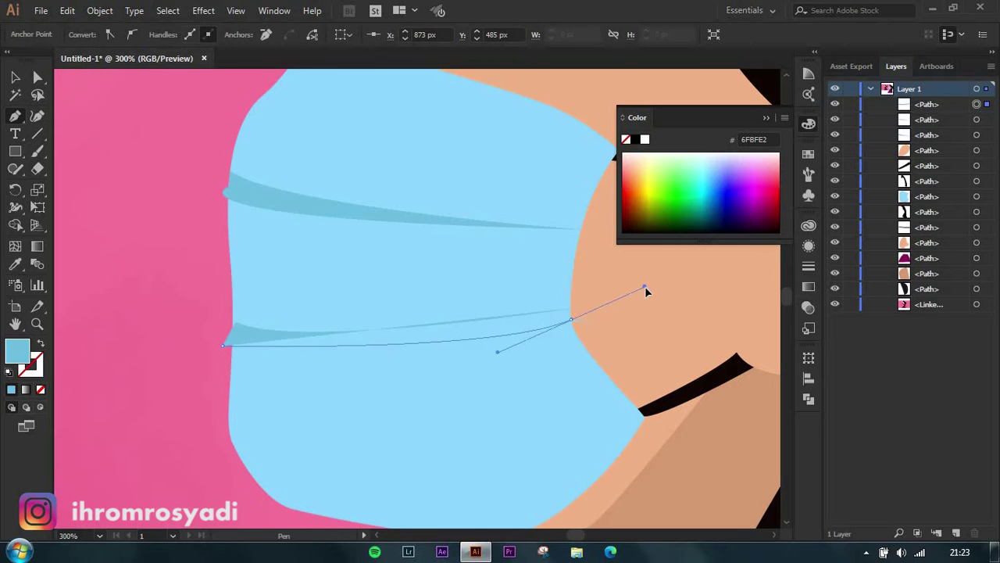
pyautogui.moveTo(266, 353); pyautogui.dragTo(571, 319)
pyautogui.scroll(-3, 701, 263)
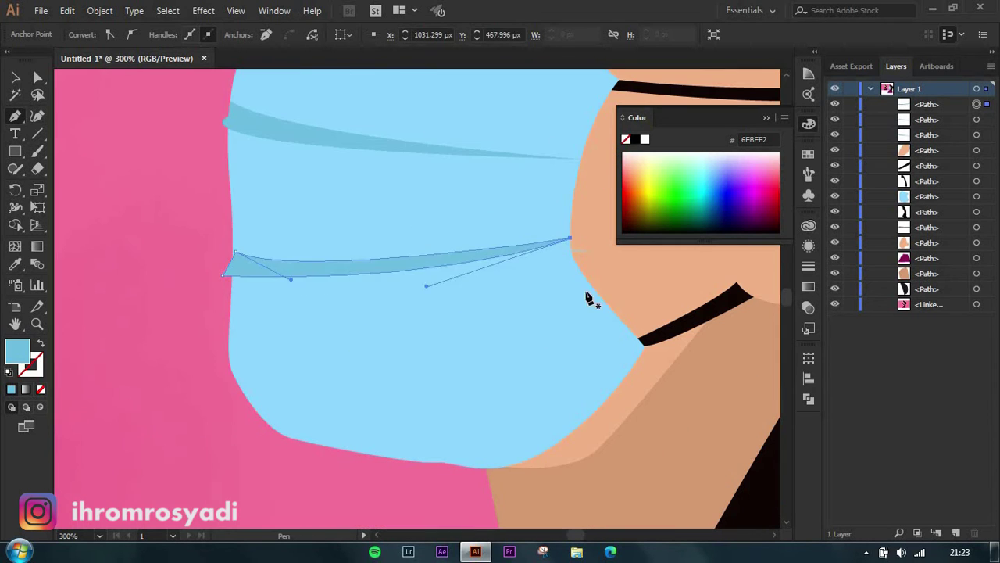
# Step: Draw a diagonal pleat from the mask's right side toward its lower left
pyautogui.click(593, 286)
pyautogui.moveTo(269, 430); pyautogui.dragTo(355, 405)
pyautogui.click(286, 476)
pyautogui.moveTo(593, 286); pyautogui.dragTo(555, 312)
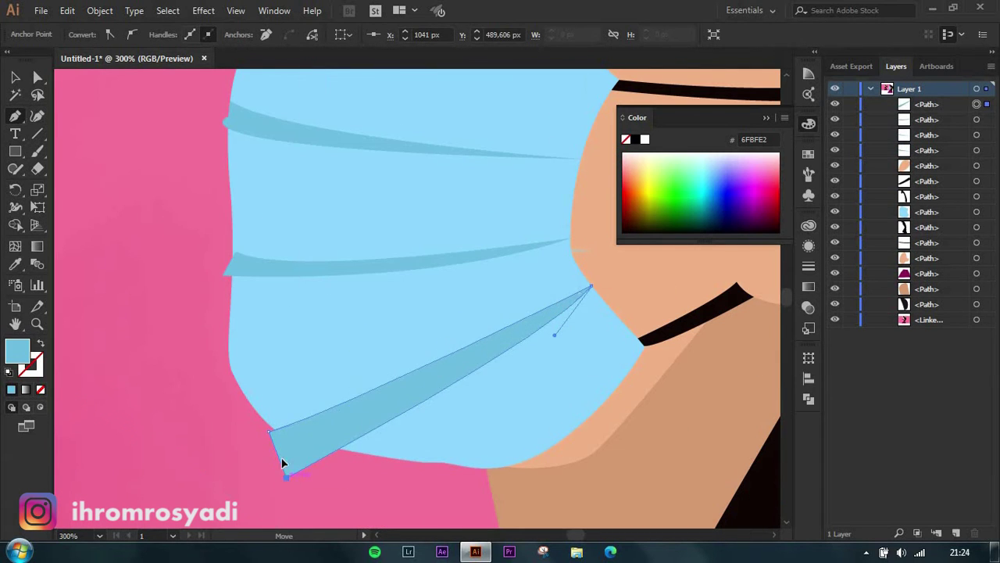
pyautogui.scroll(2, 455, 200)
# Step: Draw a closed top pleat sliver along the mask's upper edge and nudge it into place
pyautogui.click(229, 154)
pyautogui.click(597, 212)
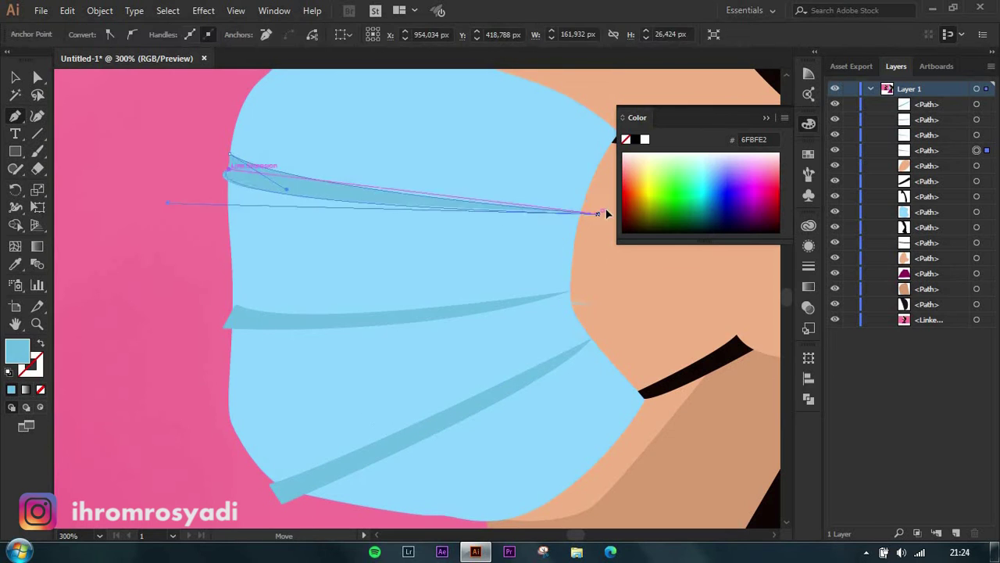
pyautogui.moveTo(606, 212); pyautogui.dragTo(159, 235)
pyautogui.click(225, 154)
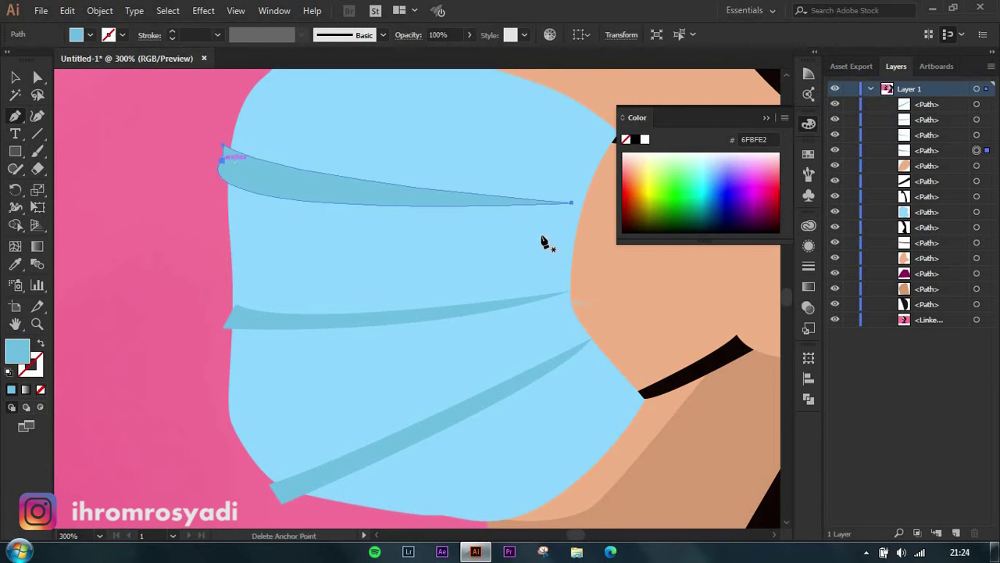
pyautogui.moveTo(516, 200); pyautogui.dragTo(536, 209)
pyautogui.scroll(-3, 121, 168)
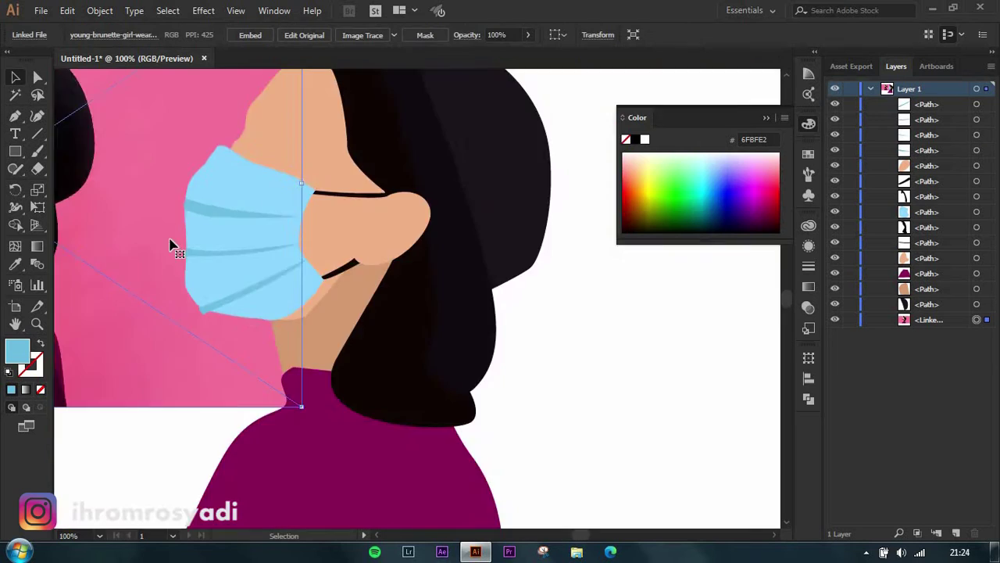
pyautogui.scroll(2, 167, 242)
# Step: Select the mask together with its pleats
pyautogui.press('v')
pyautogui.click(246, 267)
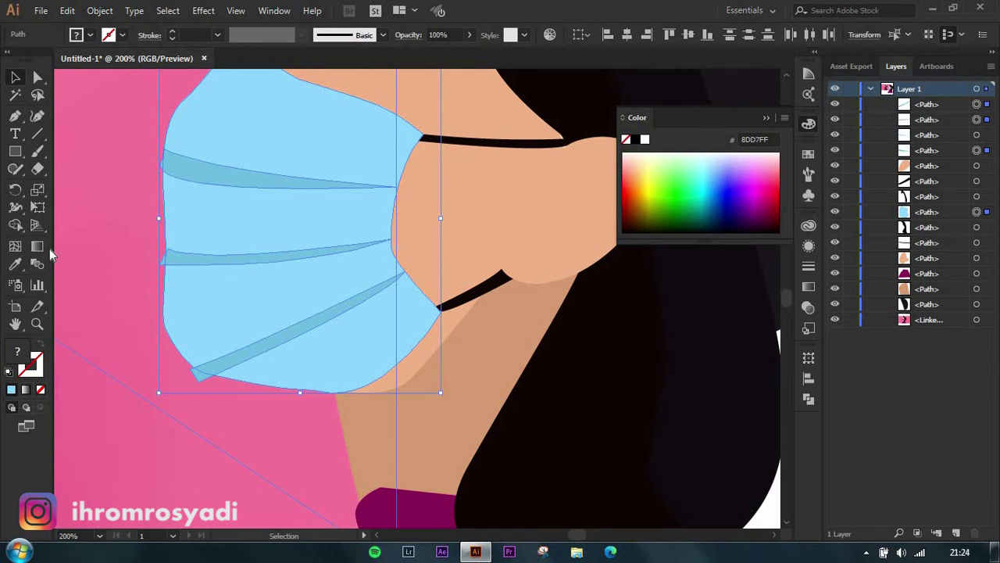
pyautogui.scroll(2, 154, 176)
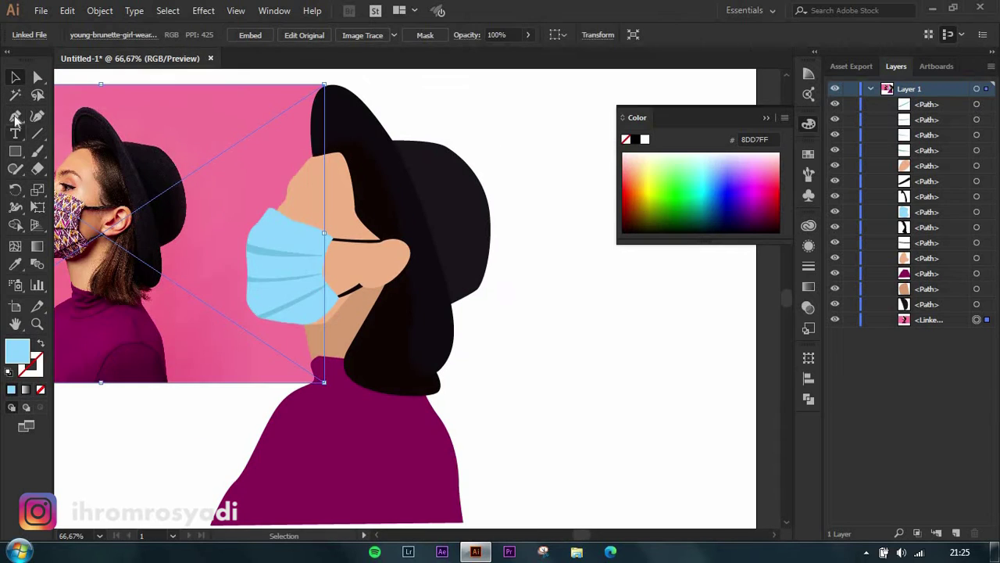
pyautogui.click(15, 116)
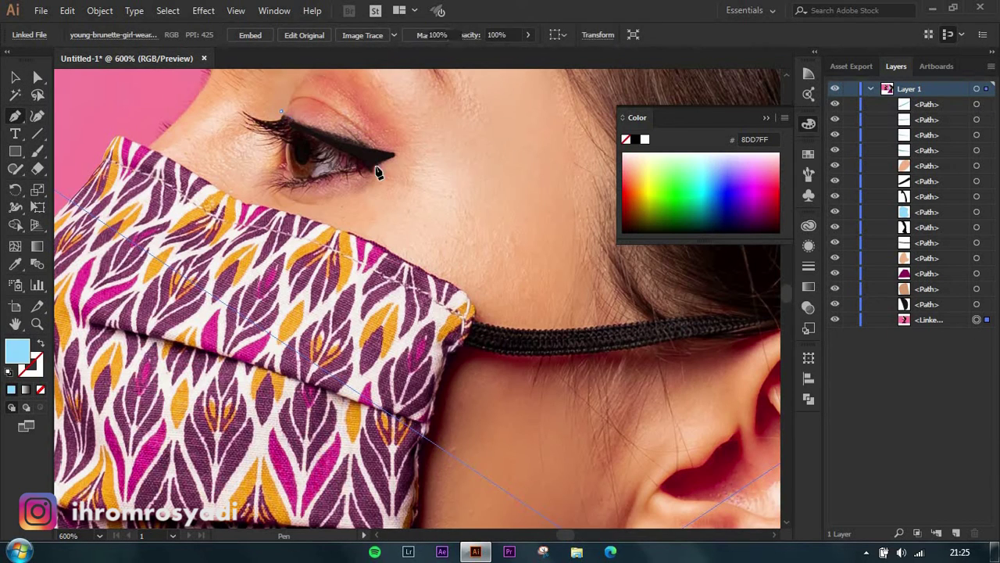
# Step: Undo a stray eyeliner point and set the fill colour to black 000000
pyautogui.click(375, 168)
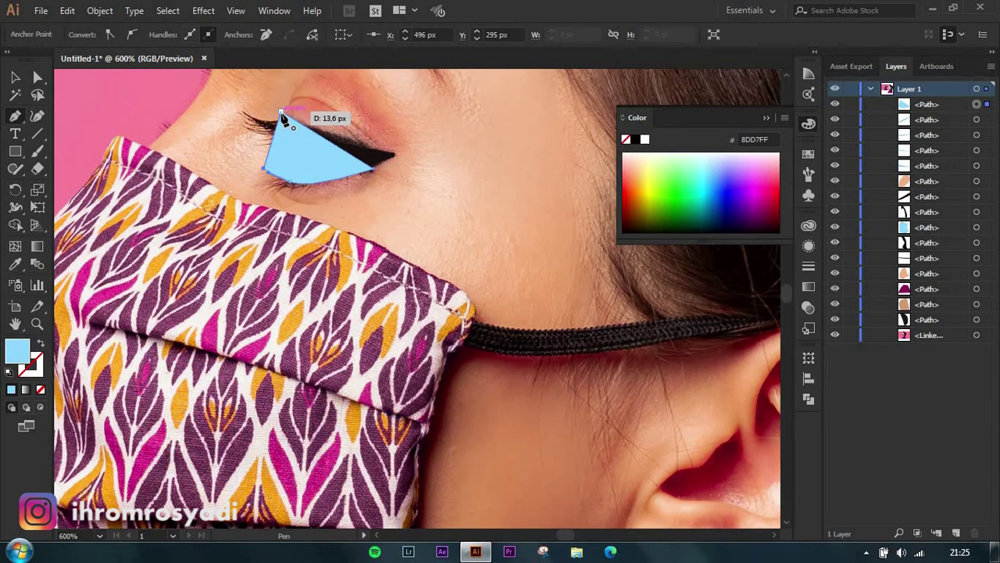
pyautogui.hotkey('ctrl', 'z')
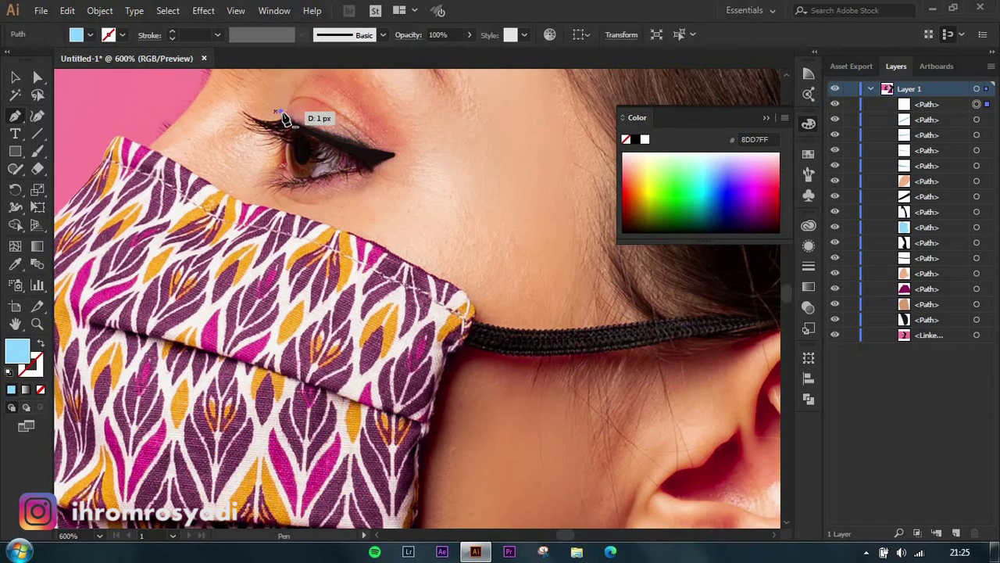
pyautogui.doubleClick(17, 350)
pyautogui.write('000000')
pyautogui.press('Return')
# Step: Trace the upper eyeliner shapes along the lid, closing at the inner corner
pyautogui.scroll(1, 487, 174)
pyautogui.click(328, 146)
pyautogui.click(415, 158)
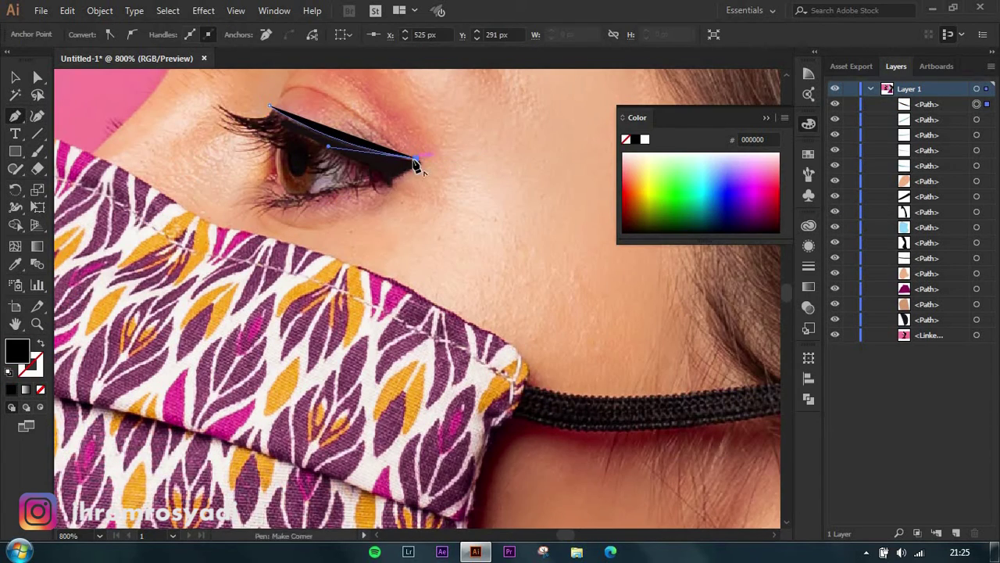
pyautogui.scroll(2, 344, 287)
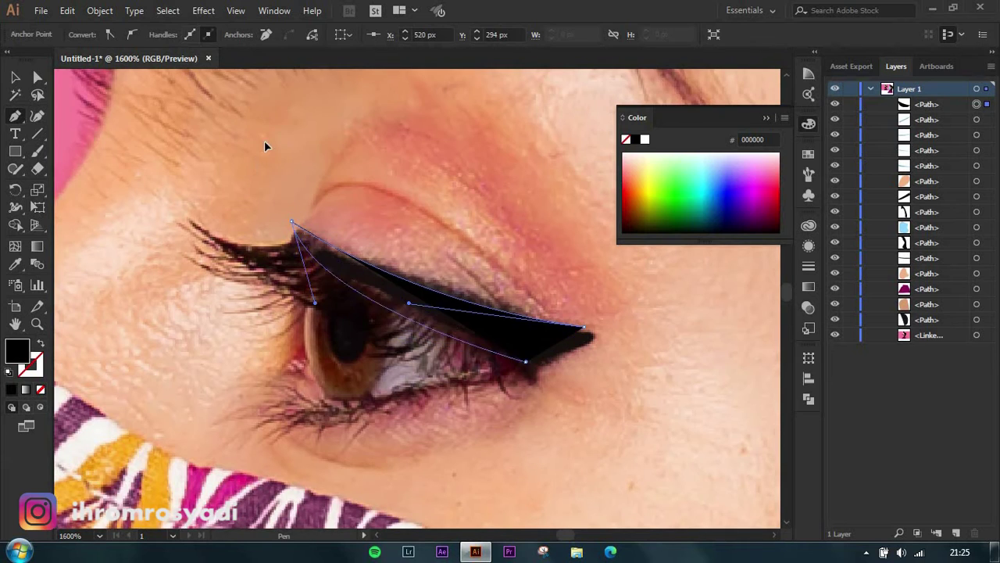
pyautogui.scroll(-3, 265, 146)
pyautogui.moveTo(531, 257); pyautogui.dragTo(525, 264)
pyautogui.scroll(1, 277, 196)
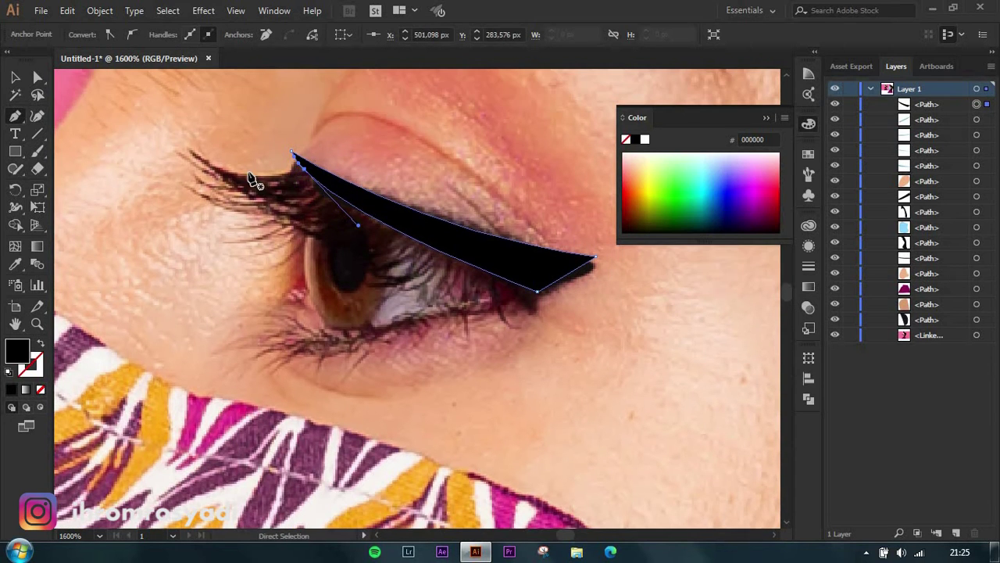
pyautogui.click(196, 150)
pyautogui.moveTo(196, 150)
pyautogui.mouseDown()
pyautogui.moveTo(239, 186)
pyautogui.moveTo(206, 186)
pyautogui.mouseUp()
# Step: Trace a black lash flick near the inner corner of the eye
pyautogui.click(313, 173)
pyautogui.scroll(1, 163, 117)
pyautogui.scroll(3, 156, 305)
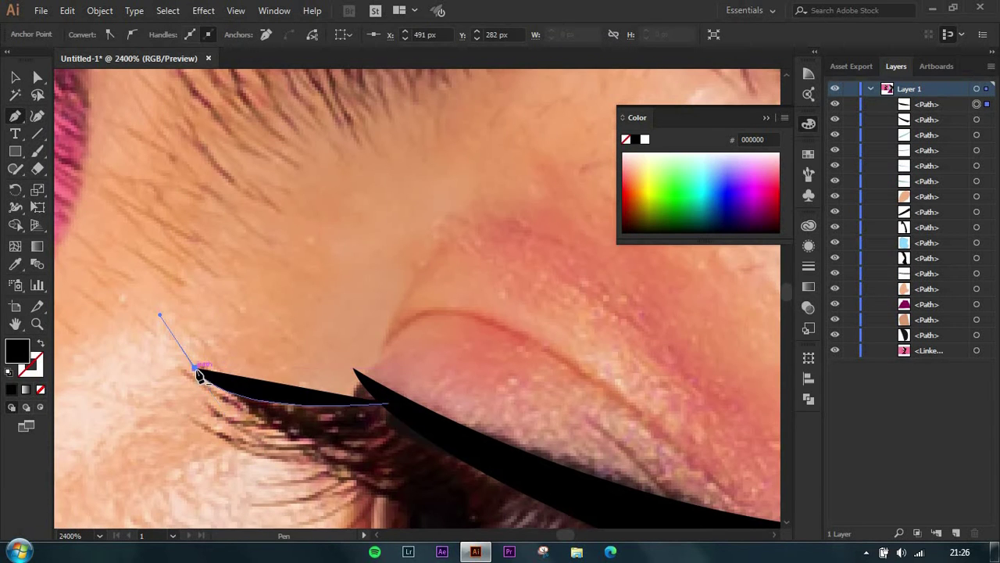
pyautogui.scroll(-3, 253, 442)
pyautogui.moveTo(282, 366)
pyautogui.mouseDown()
pyautogui.moveTo(317, 366)
pyautogui.moveTo(304, 402)
pyautogui.mouseUp()
pyautogui.scroll(-3, 391, 312)
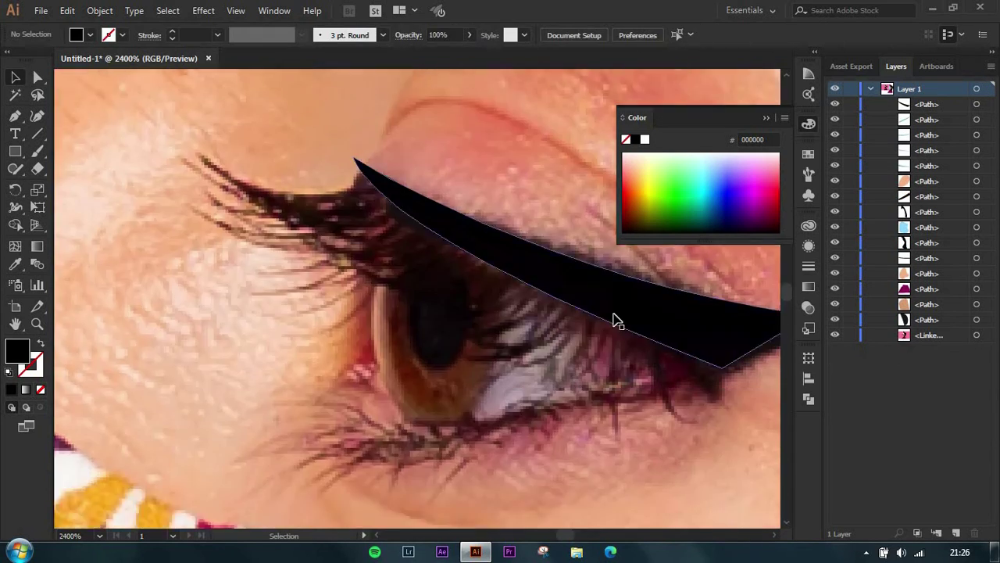
pyautogui.keyDown('ctrl'); pyautogui.click(375, 336); pyautogui.keyUp('ctrl')
pyautogui.scroll(2, 383, 336)
# Step: Trace the lower eyeliner as a closed black curved shape along the lash line
pyautogui.click(632, 311)
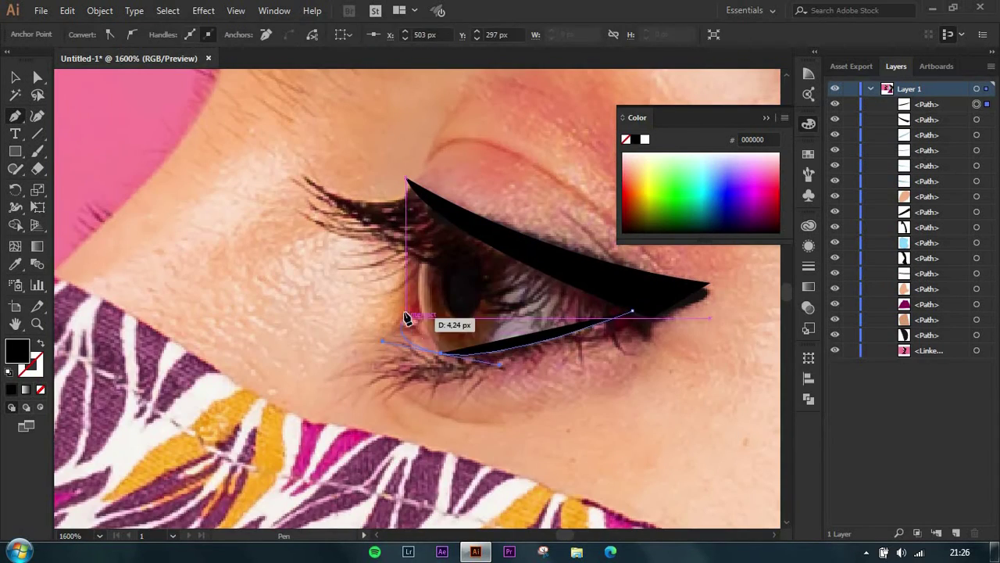
pyautogui.moveTo(409, 320)
pyautogui.mouseDown()
pyautogui.moveTo(436, 346)
pyautogui.moveTo(358, 329)
pyautogui.mouseUp()
pyautogui.hotkey('ctrl', 'z')
pyautogui.click(651, 307)
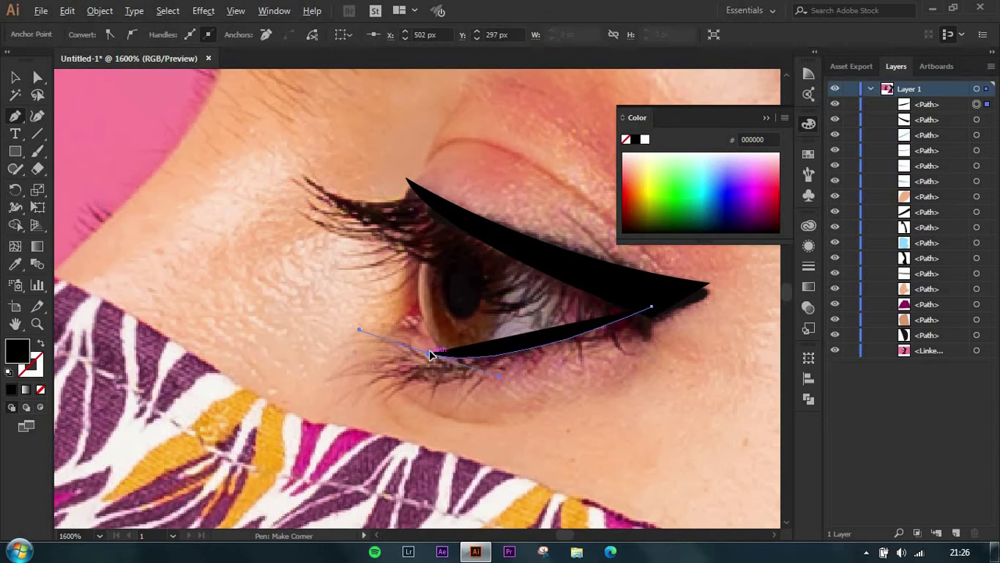
pyautogui.moveTo(422, 359); pyautogui.dragTo(428, 357)
pyautogui.moveTo(651, 308); pyautogui.dragTo(653, 313)
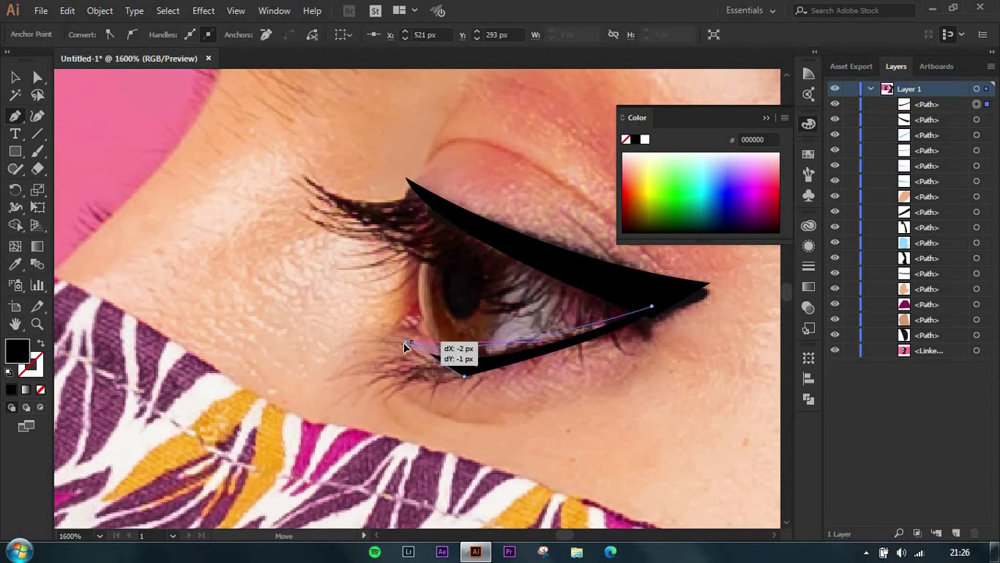
pyautogui.moveTo(407, 346); pyautogui.dragTo(408, 344)
pyautogui.keyDown('ctrl'); pyautogui.click(468, 287); pyautogui.keyUp('ctrl')
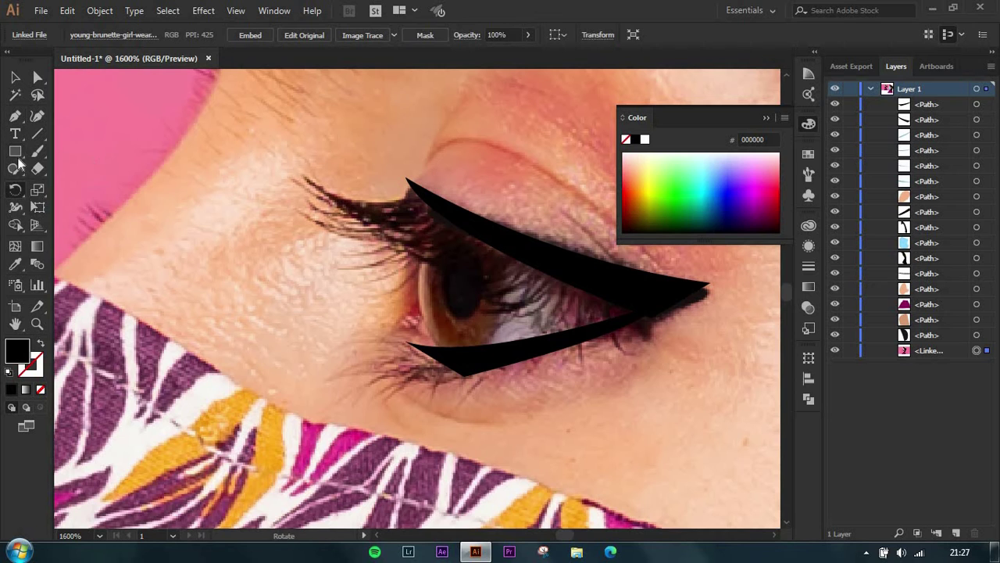
# Step: Draw a black oval over the photo's iris with the Ellipse tool
pyautogui.moveTo(14, 151); pyautogui.dragTo(86, 188)
pyautogui.moveTo(397, 313); pyautogui.dragTo(475, 230)
pyautogui.moveTo(458, 297)
pyautogui.mouseDown()
pyautogui.moveTo(491, 291)
pyautogui.moveTo(467, 353)
pyautogui.mouseUp()
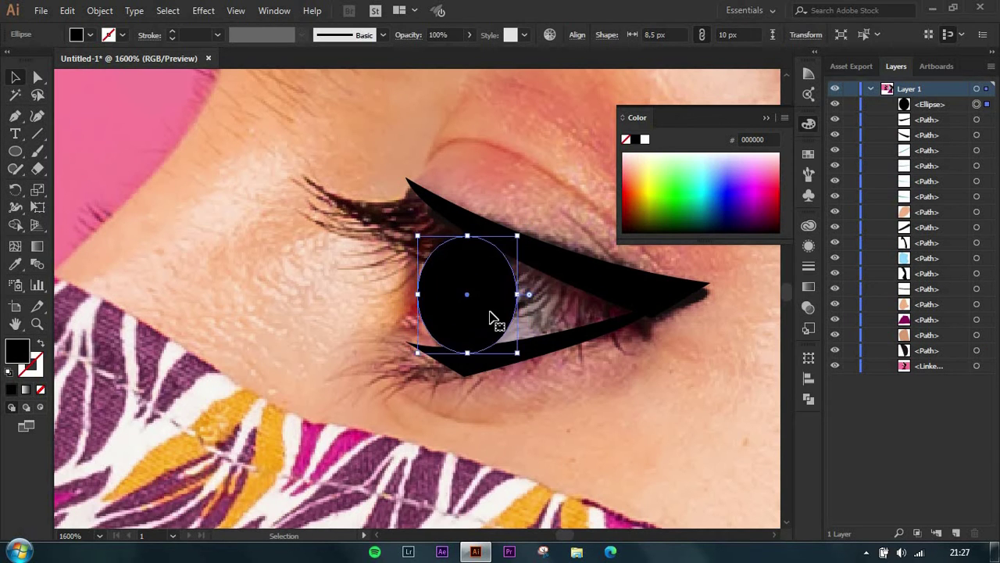
# Step: Delete the traced eye oval and eyeliner shapes from the reference photo
pyautogui.hotkey('ctrl', '-')
pyautogui.hotkey('ctrl', '-')
pyautogui.hotkey('ctrl', '-')
pyautogui.moveTo(347, 246); pyautogui.dragTo(167, 188)
pyautogui.hotkey('ctrl', '+')
pyautogui.hotkey('ctrl', '-')
pyautogui.hotkey('ctrl', '-')
pyautogui.hotkey('ctrl', '-')
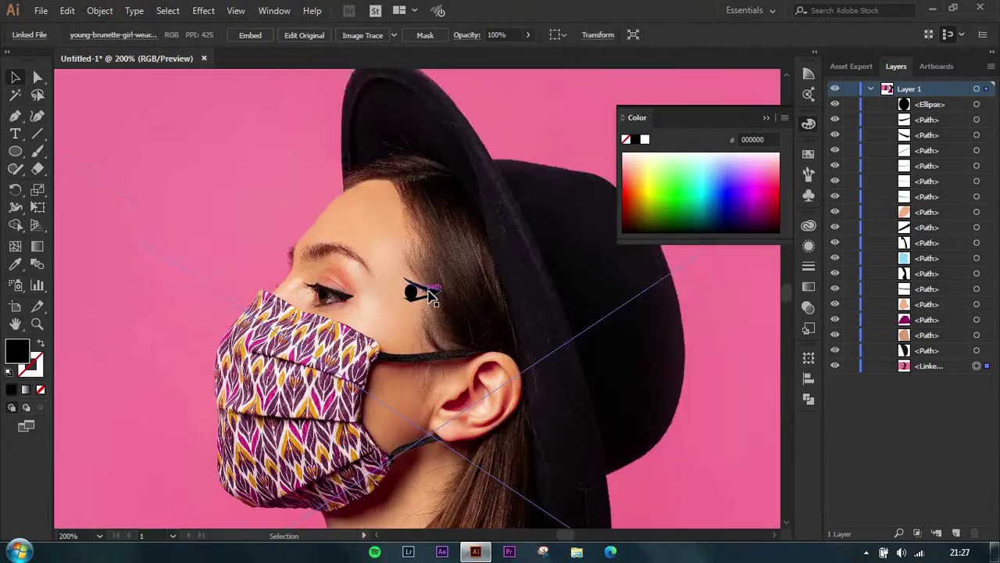
pyautogui.hotkey('ctrl', '+')
pyautogui.hotkey('ctrl', '+')
pyautogui.click(397, 290)
pyautogui.press('Delete')
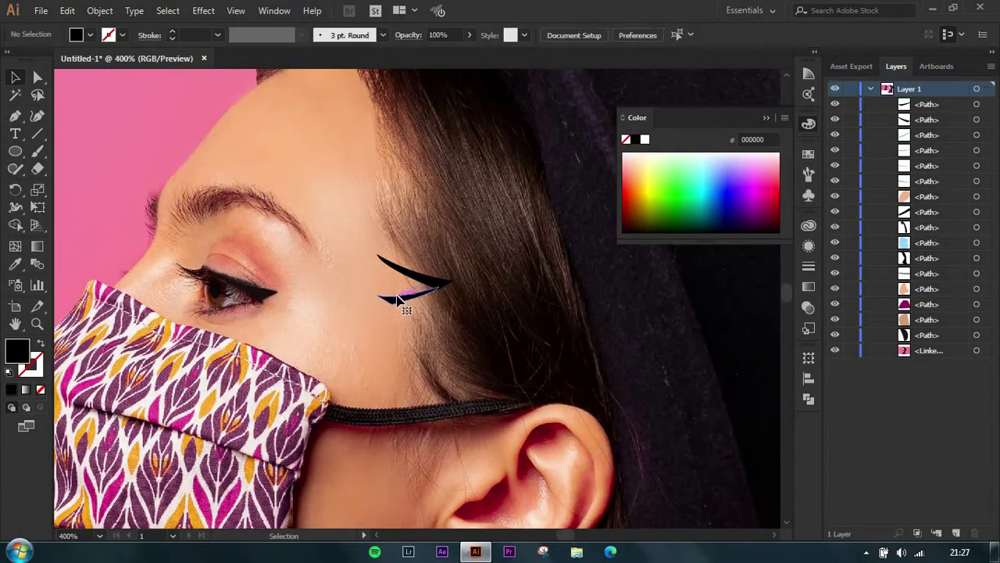
pyautogui.press('Delete')
pyautogui.hotkey('ctrl', '-')
pyautogui.hotkey('ctrl', '-')
pyautogui.hotkey('ctrl', '-')
pyautogui.hotkey('ctrl', '+')
pyautogui.hotkey('ctrl', '+')
pyautogui.hotkey('ctrl', '+')
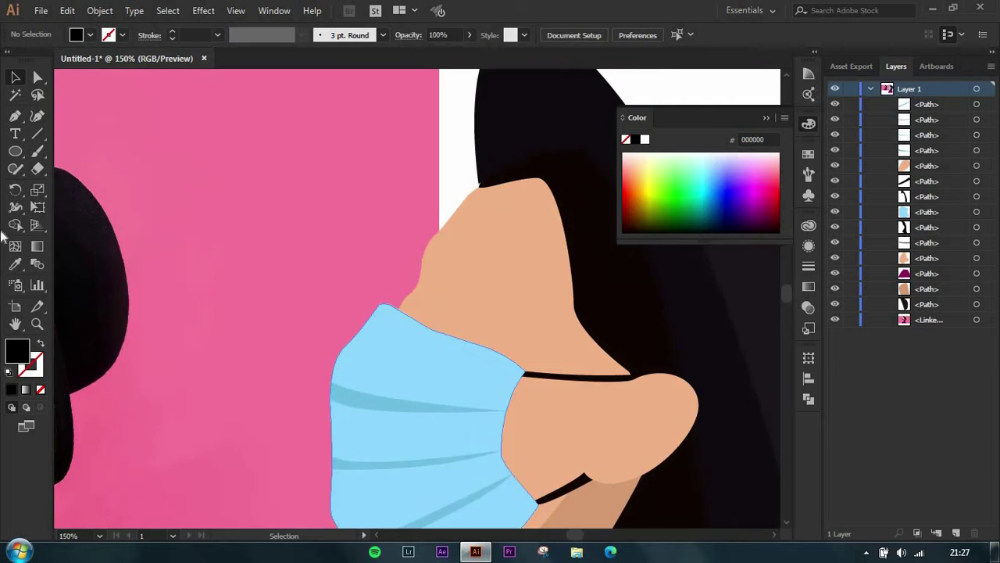
# Step: Draw a small black ellipse eye on the vector face
pyautogui.press('l')
pyautogui.moveTo(400, 275); pyautogui.dragTo(438, 313)
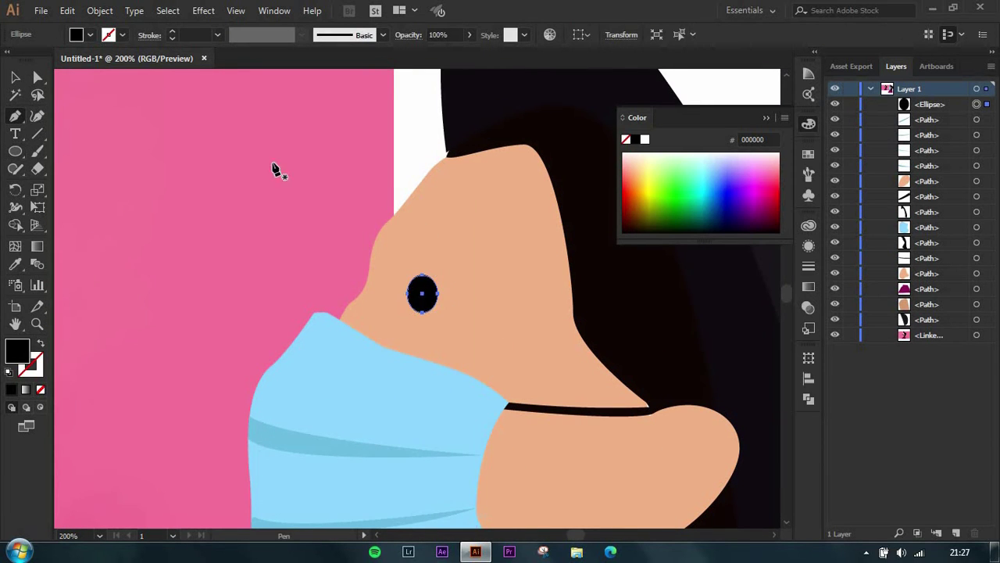
pyautogui.hotkey('ctrl', '-')
pyautogui.hotkey('ctrl', '-')
pyautogui.hotkey('ctrl', '-')
pyautogui.hotkey('ctrl', '+')
pyautogui.hotkey('ctrl', '+')
pyautogui.hotkey('ctrl', '+')
# Step: Draw a closed curved black eyebrow arcing above the eye
pyautogui.press('p')
pyautogui.click(358, 236)
pyautogui.moveTo(442, 247); pyautogui.dragTo(476, 271)
pyautogui.moveTo(358, 235); pyautogui.dragTo(357, 238)
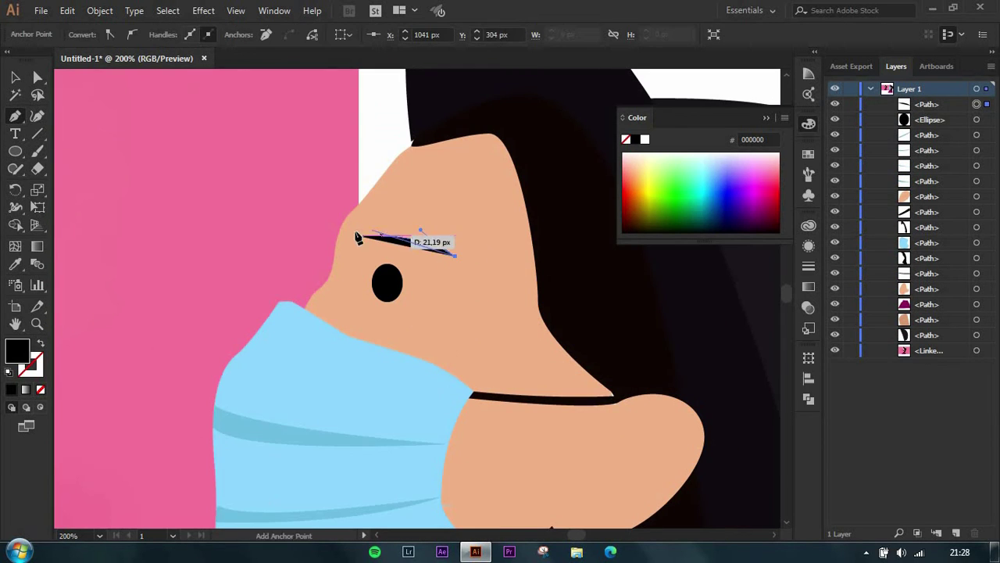
pyautogui.press('v')
# Step: Zoom out and compare the new eye and eyebrow against the reference photo
pyautogui.hotkey('ctrl', '-')
pyautogui.hotkey('ctrl', '-')
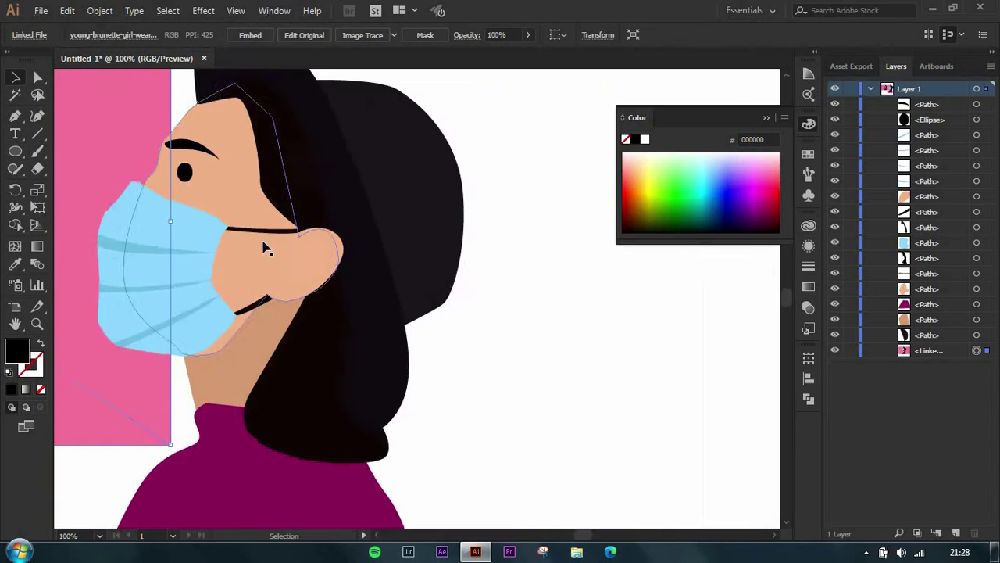
pyautogui.hotkey('ctrl', '-')
pyautogui.hotkey('ctrl', '-')
pyautogui.hotkey('ctrl', '-')
pyautogui.click(190, 308)
pyautogui.hotkey('ctrl', '+')
pyautogui.hotkey('ctrl', '+')
pyautogui.hotkey('ctrl', '+')
pyautogui.hotkey('ctrl', '+')
pyautogui.hotkey('ctrl', '-')
pyautogui.hotkey('ctrl', '-')
pyautogui.hotkey('ctrl', '-')
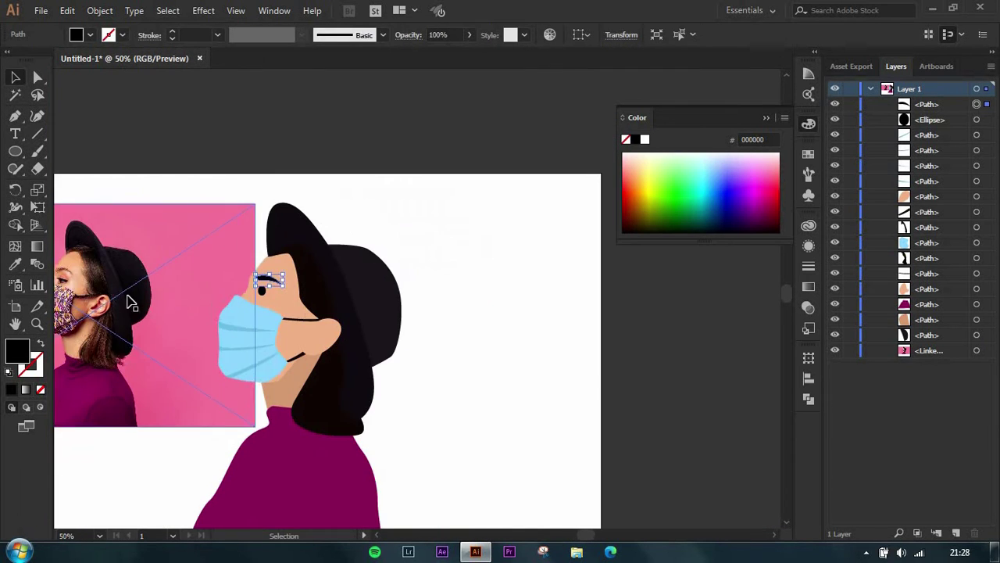
pyautogui.click(266, 274)
pyautogui.hotkey('ctrl', '+')
pyautogui.hotkey('ctrl', '+')
pyautogui.hotkey('ctrl', '+')
pyautogui.click(297, 270)
pyautogui.hotkey('ctrl', '-')
pyautogui.hotkey('ctrl', '-')
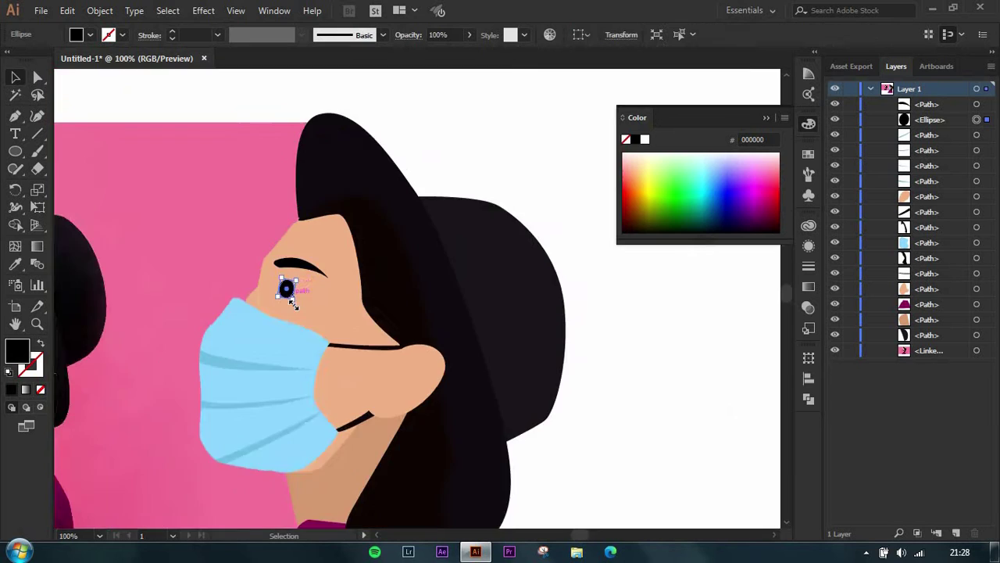
pyautogui.hotkey('ctrl', '-')
pyautogui.hotkey('ctrl', '-')
pyautogui.hotkey('ctrl', '+')
pyautogui.hotkey('ctrl', '+')
# Step: Reshape the hair outline and pull a forehead point on the face's profile
pyautogui.click(497, 195)
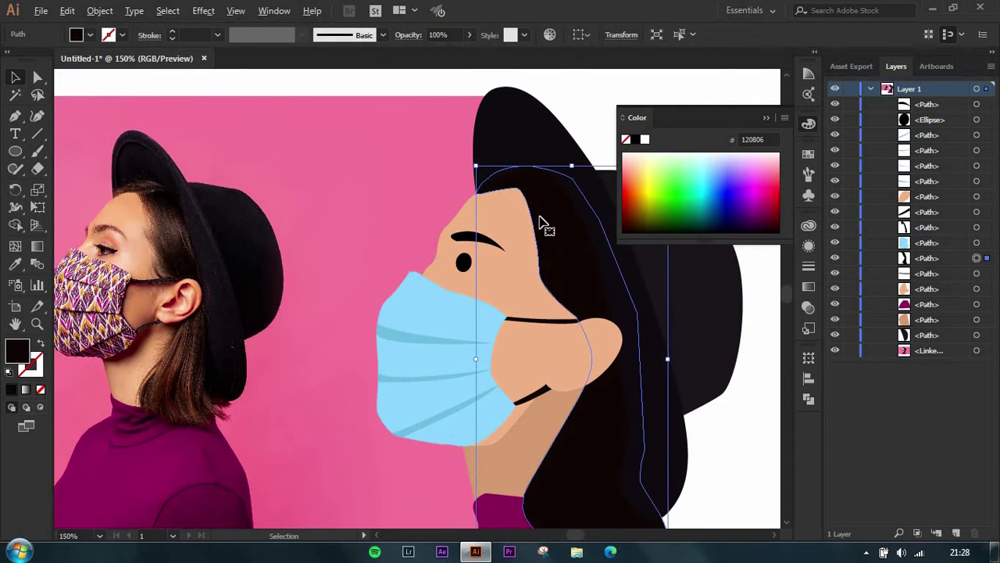
pyautogui.hotkey('ctrl', '+')
pyautogui.press('p')
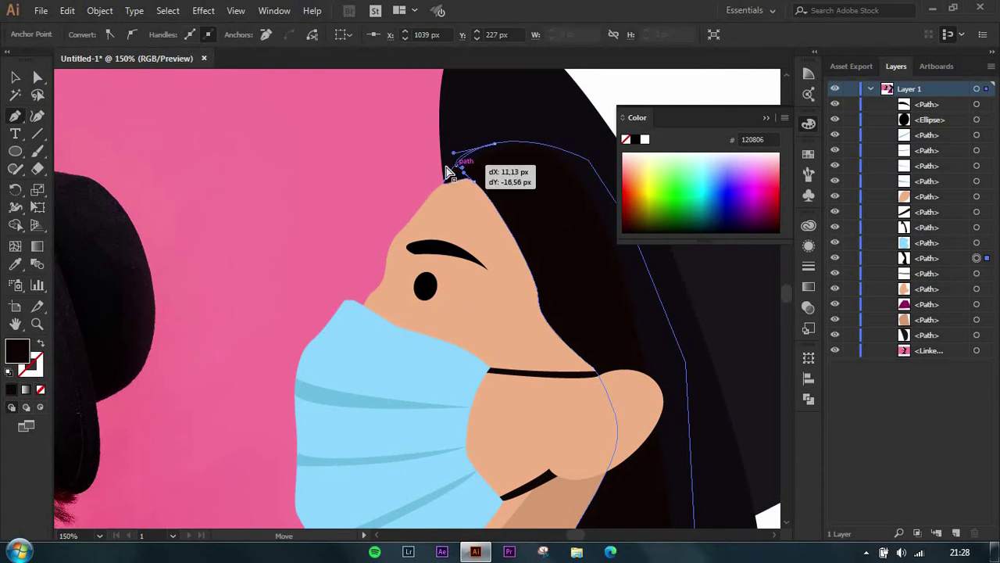
pyautogui.moveTo(449, 172); pyautogui.dragTo(461, 188)
pyautogui.hotkey('ctrl', '+')
pyautogui.hotkey('ctrl', '+')
pyautogui.keyDown('ctrl'); pyautogui.click(398, 185); pyautogui.keyUp('ctrl')
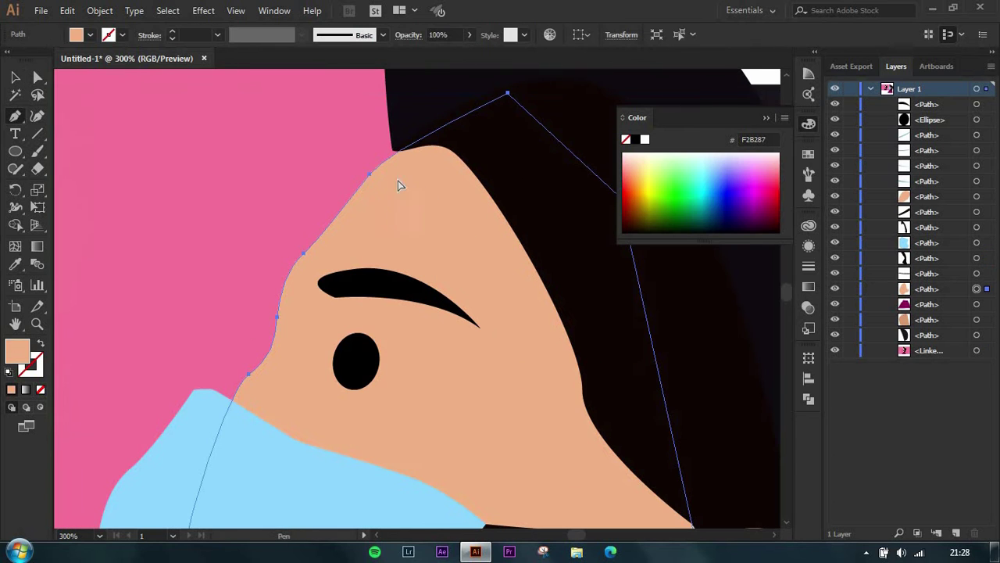
pyautogui.moveTo(375, 166); pyautogui.dragTo(319, 244)
pyautogui.hotkey('ctrl', '-')
pyautogui.hotkey('ctrl', '-')
pyautogui.hotkey('ctrl', '-')
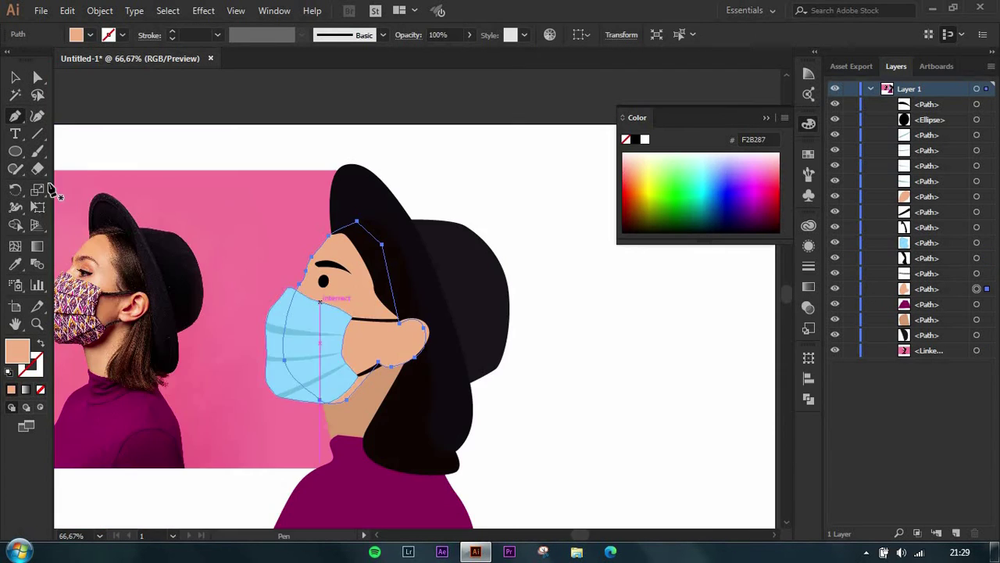
pyautogui.press('v')
pyautogui.scroll(3, 290, 297)
# Step: Move the skin point where the nose meets the mask for a smoother profile
pyautogui.click(290, 300)
pyautogui.scroll(-3, 174, 290)
pyautogui.scroll(3, 175, 290)
pyautogui.hotkey('ctrl', '1')
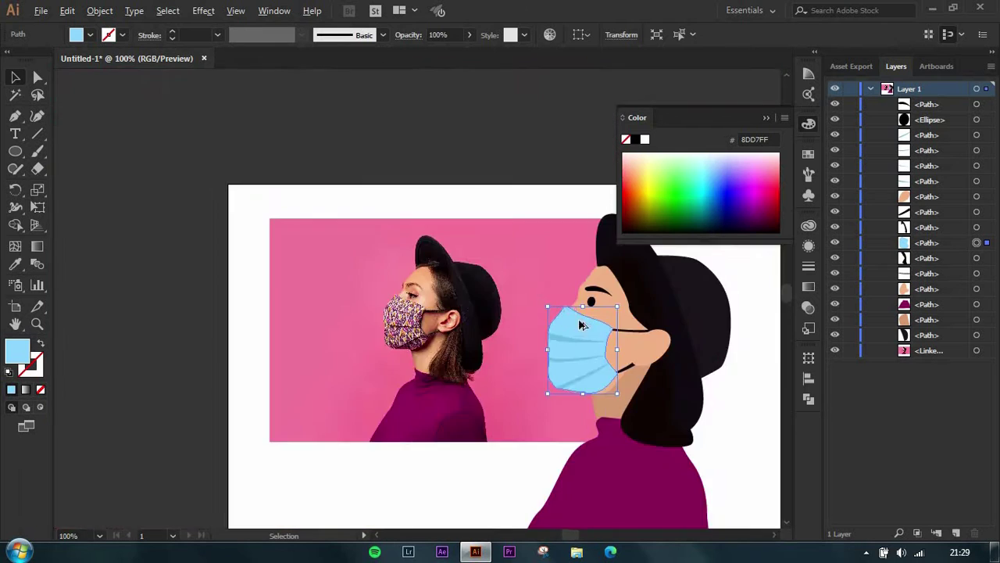
pyautogui.scroll(3, 580, 325)
pyautogui.press('p')
pyautogui.keyDown('ctrl'); pyautogui.click(552, 305); pyautogui.keyUp('ctrl')
pyautogui.moveTo(550, 305); pyautogui.dragTo(517, 335)
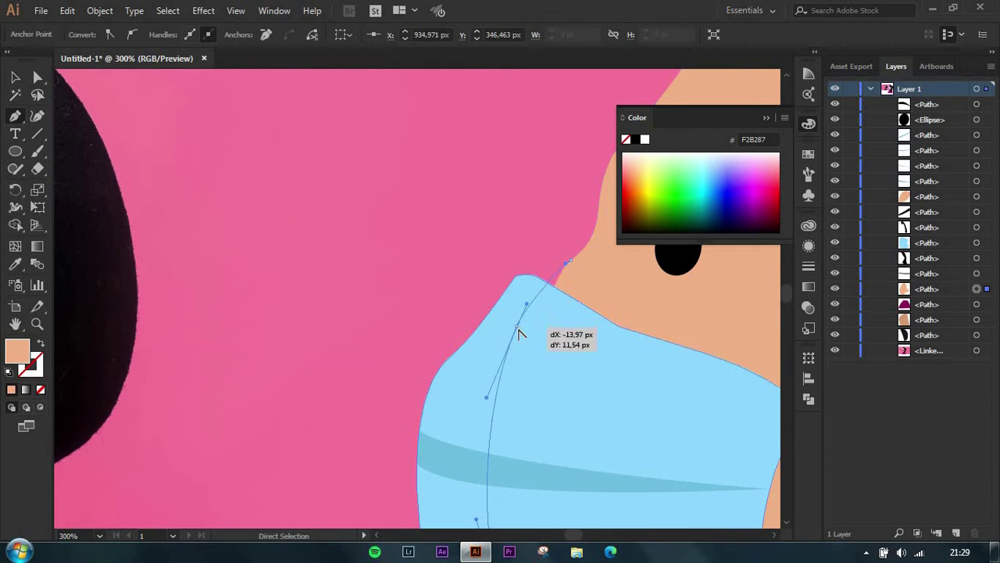
pyautogui.hotkey('ctrl', '-')
pyautogui.hotkey('ctrl', '-')
pyautogui.hotkey('ctrl', '-')
pyautogui.press('v')
pyautogui.hotkey('ctrl', 'shift', 'a')
pyautogui.scroll(3, 454, 348)
# Step: Warm the face and neck skin fill to E2AE8A
pyautogui.click(457, 229)
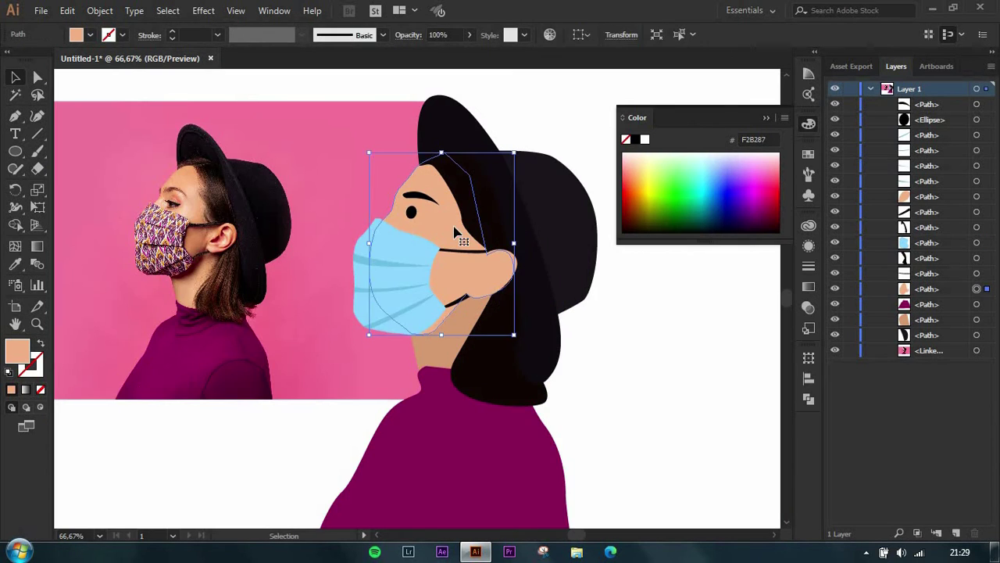
pyautogui.doubleClick(17, 351)
pyautogui.click(858, 271)
pyautogui.doubleClick(17, 350)
pyautogui.click(579, 286)
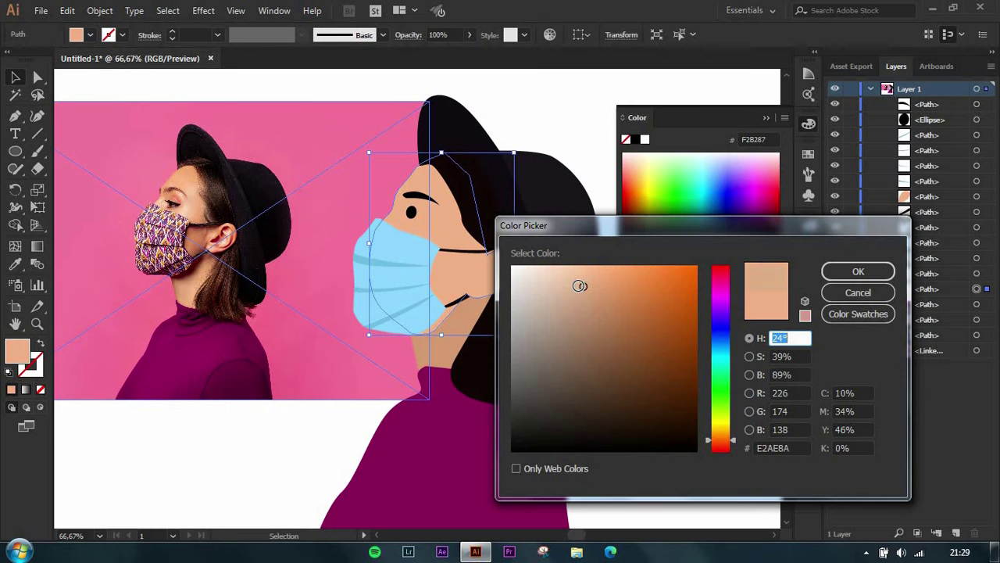
pyautogui.click(858, 271)
pyautogui.click(484, 351)
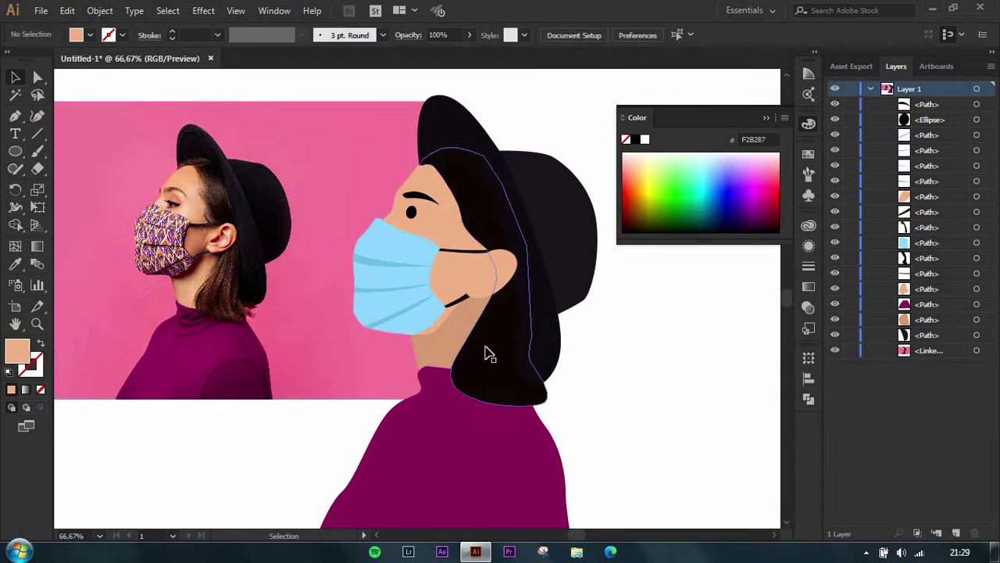
pyautogui.hotkey('ctrl', '+')
pyautogui.doubleClick(18, 351)
pyautogui.press('Return')
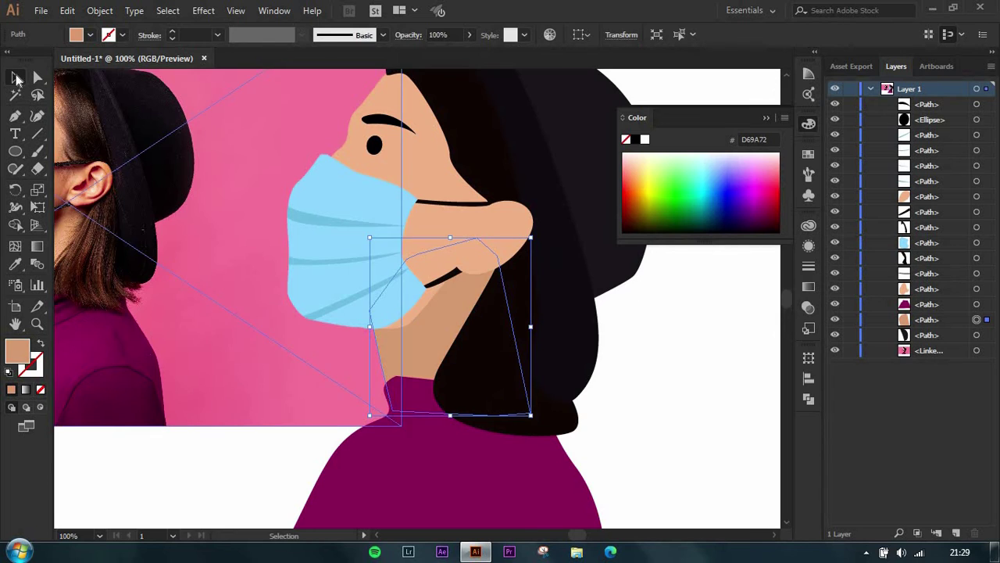
# Step: Move the reference photo down and to the left
pyautogui.hotkey('ctrl', '-')
pyautogui.hotkey('ctrl', '-')
pyautogui.moveTo(209, 224); pyautogui.dragTo(187, 247)
pyautogui.hotkey('ctrl', '+')
# Step: Reshape the curve at the hair's lower end by dragging its anchor point
pyautogui.hotkey('ctrl', '+')
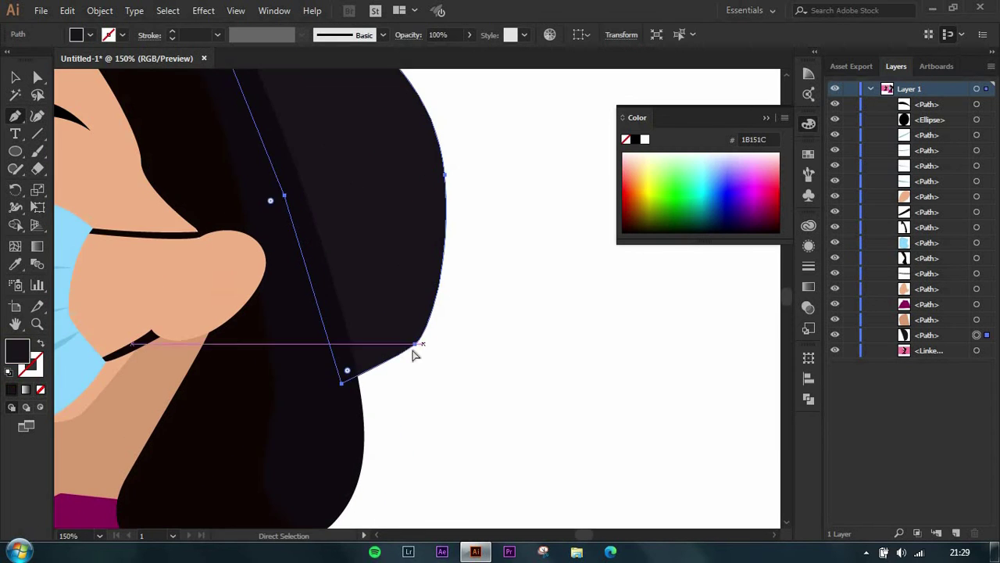
pyautogui.click(420, 346)
pyautogui.press('p')
pyautogui.hotkey('ctrl', '-')
pyautogui.hotkey('ctrl', '-')
pyautogui.hotkey('ctrl', '-')
pyautogui.hotkey('ctrl', '+')
pyautogui.hotkey('ctrl', 'shift', 'a')
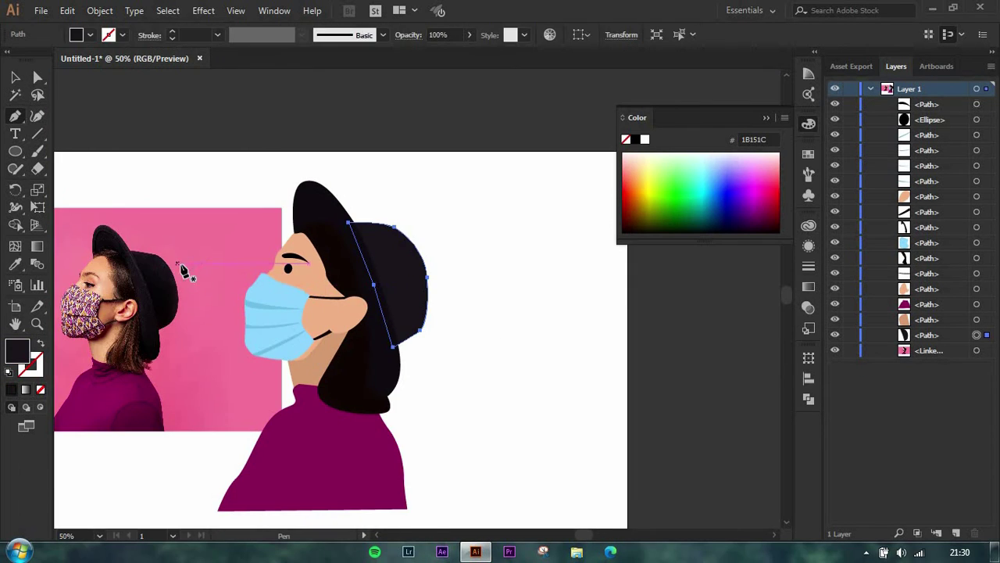
pyautogui.press('v')
pyautogui.scroll(-2, 415, 313)
pyautogui.press('p')
pyautogui.hotkey('ctrl', '+')
pyautogui.hotkey('ctrl', '+')
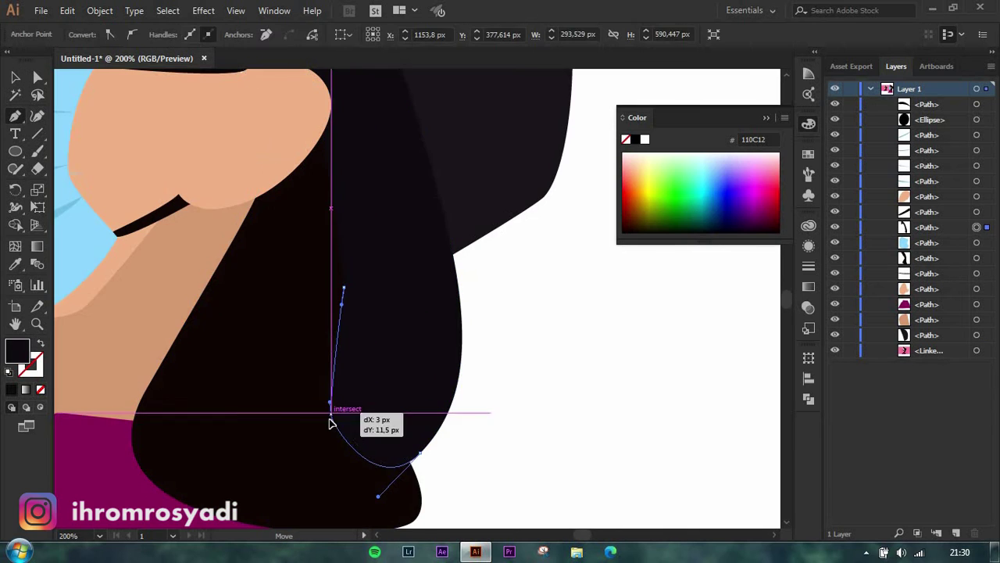
pyautogui.moveTo(331, 414); pyautogui.dragTo(391, 484)
pyautogui.hotkey('ctrl', '-')
pyautogui.hotkey('ctrl', '-')
pyautogui.hotkey('ctrl', '-')
pyautogui.press('v')
# Step: Recolour the hair fill to dark brown 23120A
pyautogui.doubleClick(17, 350)
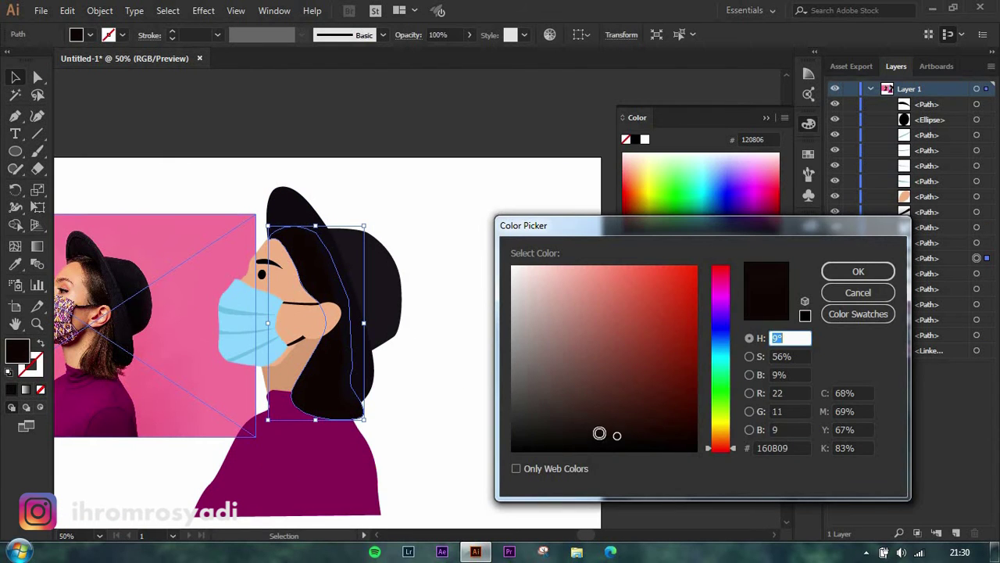
pyautogui.moveTo(719, 438); pyautogui.dragTo(709, 444)
pyautogui.click(854, 270)
pyautogui.doubleClick(18, 350)
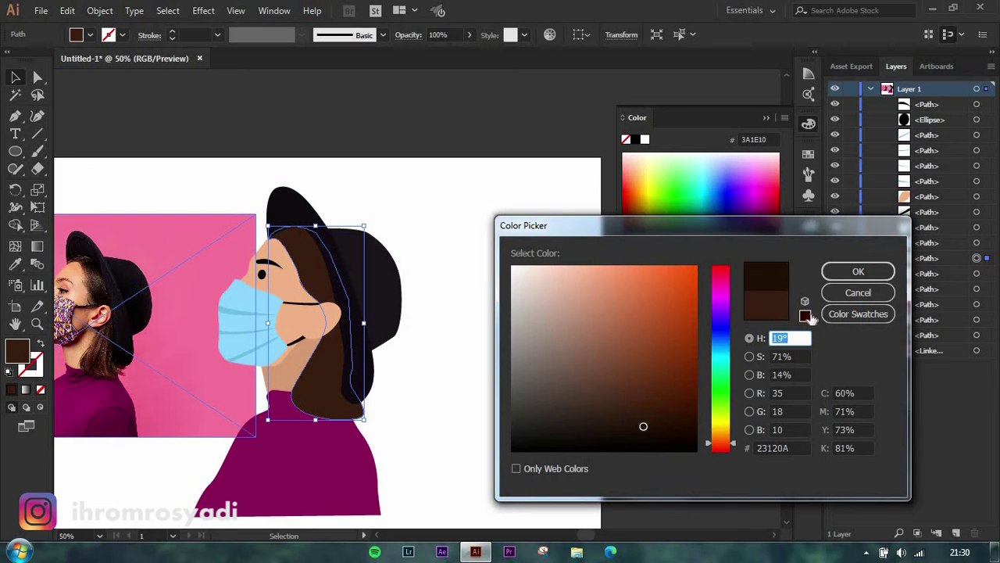
pyautogui.press('Return')
pyautogui.click(261, 145)
pyautogui.hotkey('ctrl', '-')
pyautogui.hotkey('ctrl', '+')
pyautogui.hotkey('ctrl', '+')
pyautogui.hotkey('ctrl', '+')
# Step: Bend the magenta sweater's top edge at the neck into a curved neckline
pyautogui.hotkey('ctrl', '-')
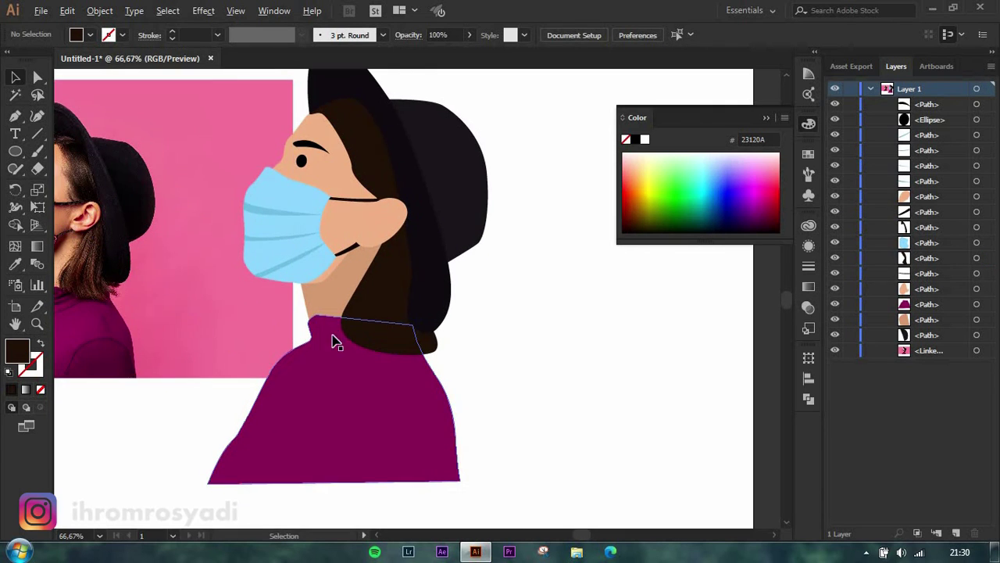
pyautogui.click(336, 342)
pyautogui.hotkey('ctrl', '-')
pyautogui.hotkey('ctrl', '-')
pyautogui.hotkey('ctrl', '+')
pyautogui.hotkey('ctrl', '+')
pyautogui.hotkey('ctrl', '+')
pyautogui.press('p')
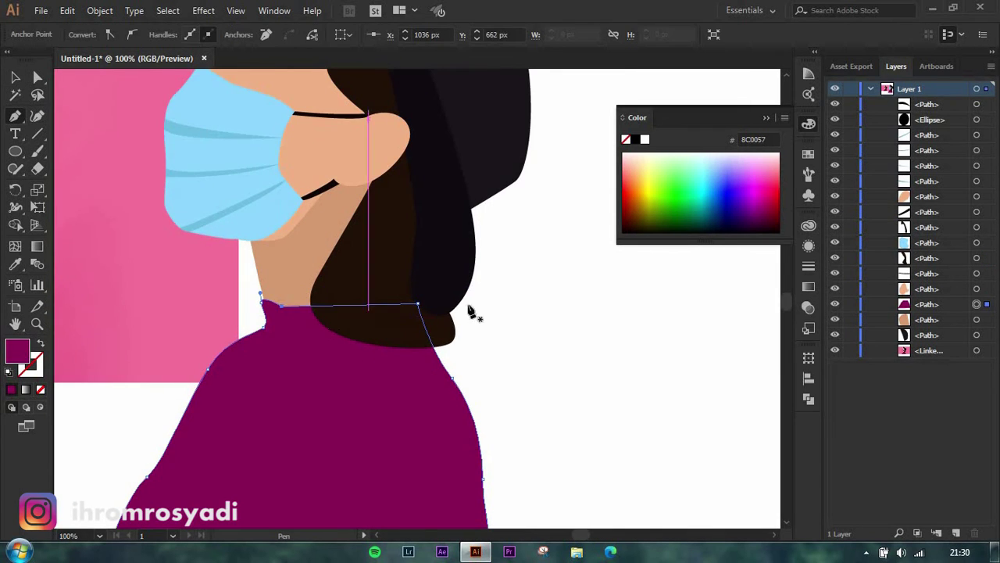
pyautogui.moveTo(319, 308); pyautogui.dragTo(351, 322)
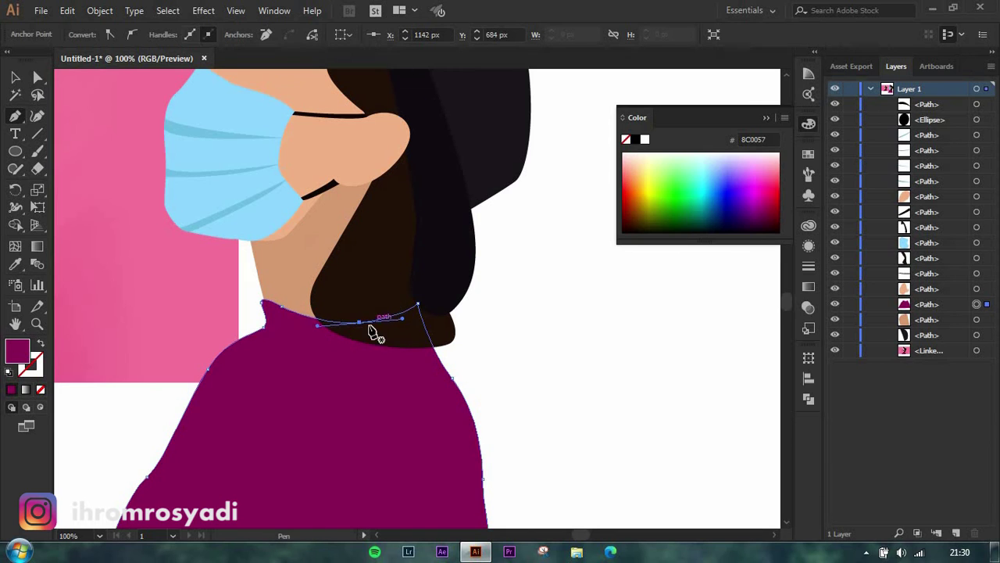
# Step: Draw a curved collar line across the sweater below the neck and set its colour
pyautogui.hotkey('ctrl', '-')
pyautogui.hotkey('ctrl', '-')
pyautogui.hotkey('ctrl', '-')
pyautogui.hotkey('ctrl', '+')
pyautogui.hotkey('ctrl', '+')
pyautogui.hotkey('ctrl', '+')
pyautogui.click(242, 303)
pyautogui.moveTo(525, 318); pyautogui.dragTo(600, 297)
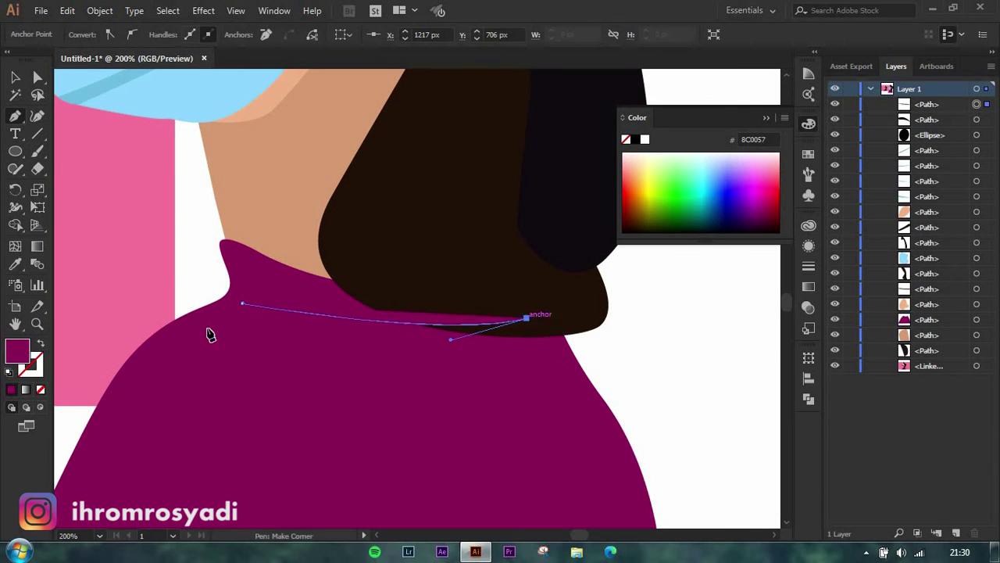
pyautogui.hotkey('ctrl', '-')
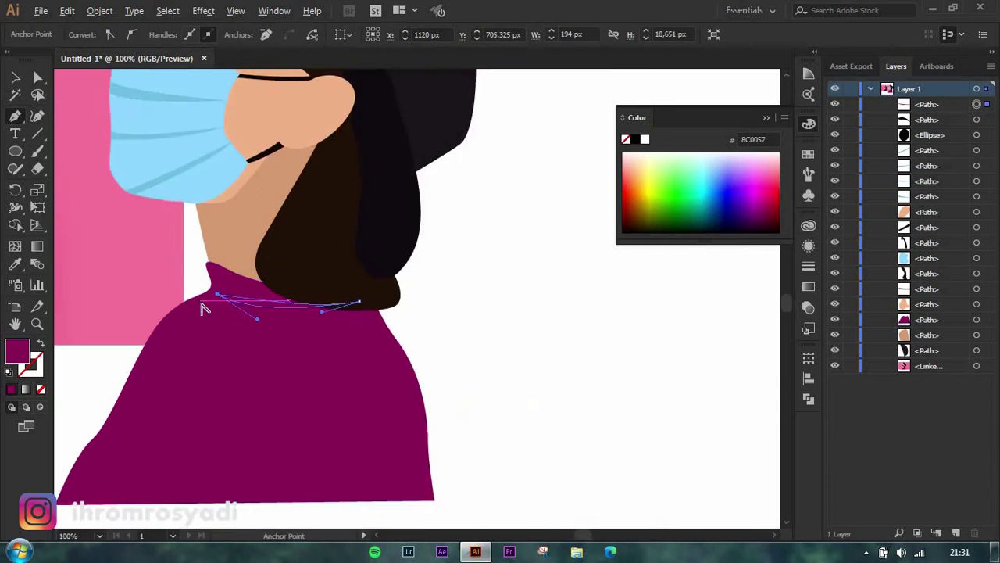
pyautogui.hotkey('ctrl', '-')
pyautogui.doubleClick(17, 350)
# Step: Reselect the sweater shape to check the neckline, then deselect everything
pyautogui.press('Return')
pyautogui.press('v')
pyautogui.hotkey('ctrl', 'shift', 'a')
pyautogui.hotkey('ctrl', '+')
pyautogui.click(219, 284)
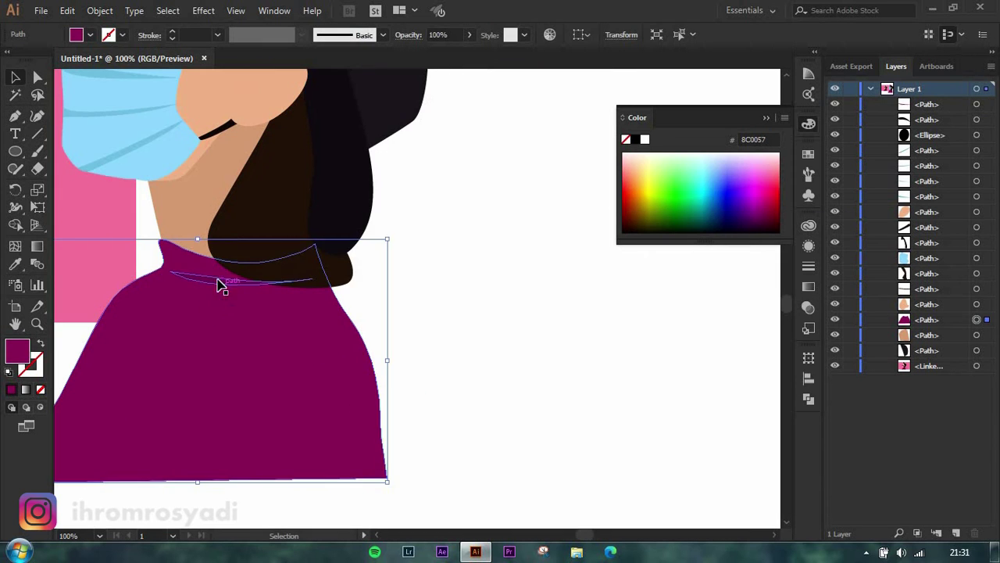
pyautogui.press('a')
pyautogui.hotkey('ctrl', 'shift', 'a')
pyautogui.hotkey('ctrl', '-')
# Step: Draw a curved seam path across the sweater's shoulder
pyautogui.hotkey('ctrl', '+')
pyautogui.press('p')
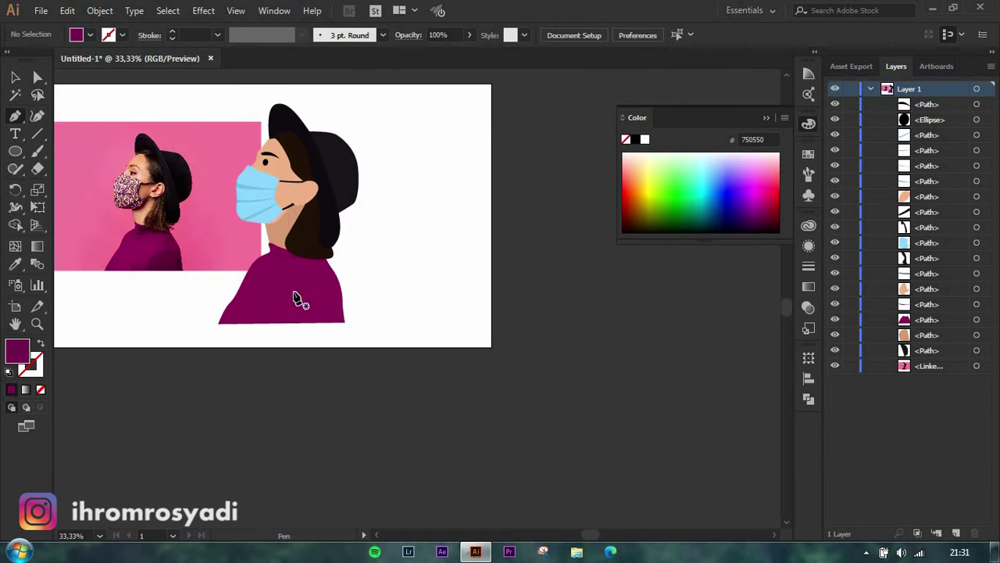
pyautogui.hotkey('ctrl', '+')
pyautogui.click(293, 306)
pyautogui.moveTo(327, 205); pyautogui.dragTo(353, 202)
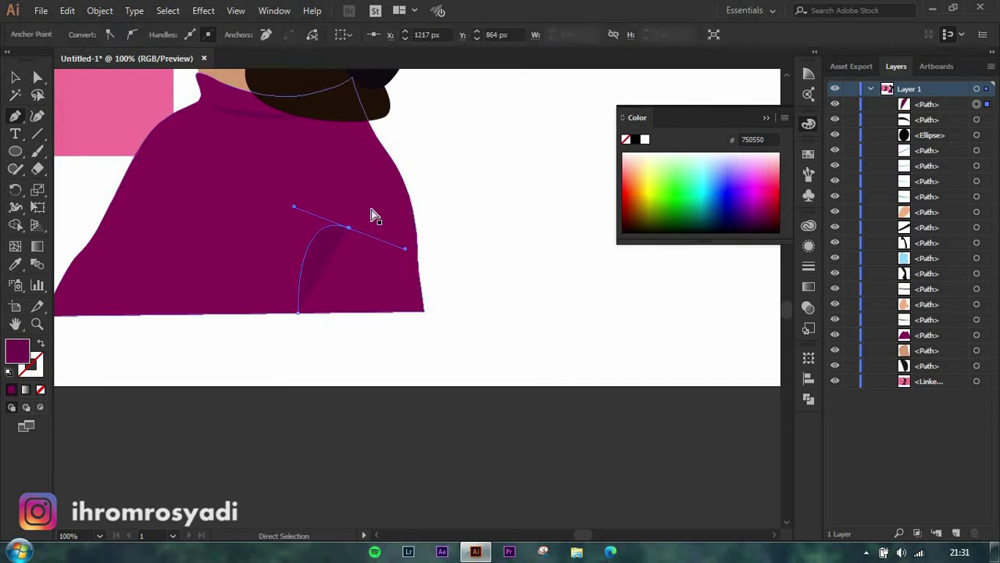
pyautogui.keyDown('alt'); pyautogui.scroll(-2, 426, 321); pyautogui.keyUp('alt')
pyautogui.keyDown('alt'); pyautogui.scroll(3, 426, 321); pyautogui.keyUp('alt')
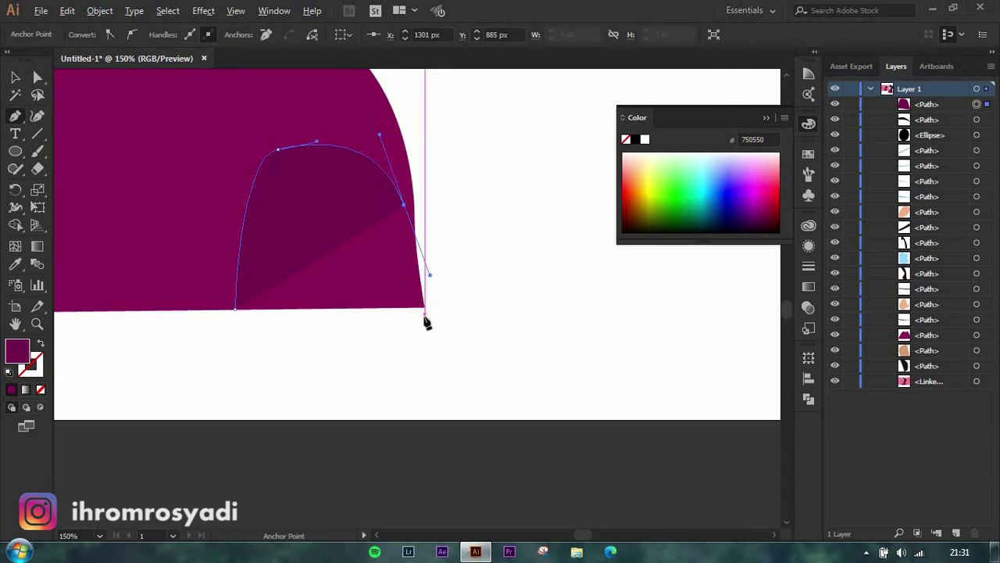
pyautogui.click(235, 309)
pyautogui.press('v')
pyautogui.hotkey('ctrl', '-')
pyautogui.click(310, 301)
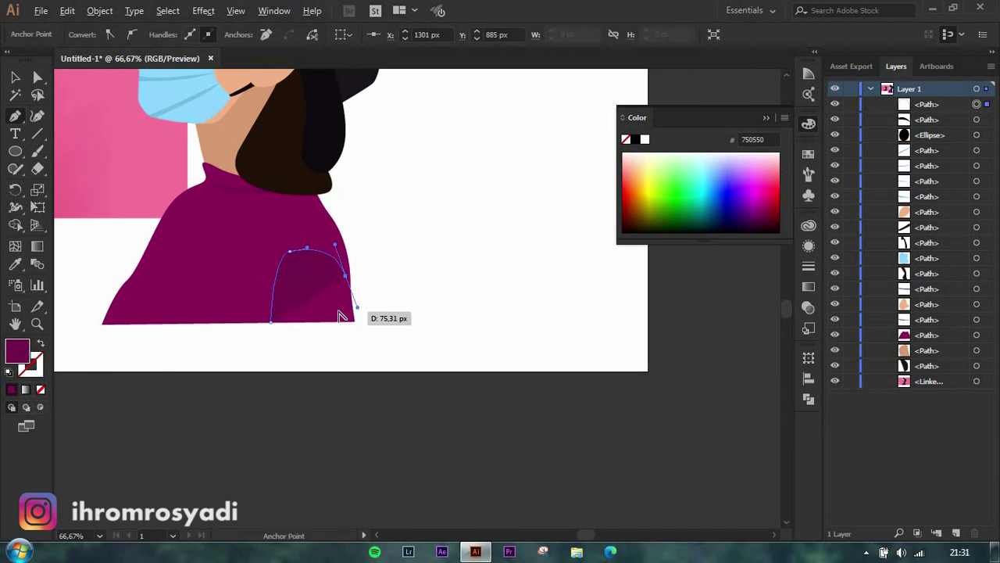
pyautogui.keyDown('alt'); pyautogui.scroll(2, 341, 315); pyautogui.keyUp('alt')
# Step: Give the shoulder curve no fill and a 6 pt stroke
pyautogui.hotkey('shift', 'x')
pyautogui.press('v')
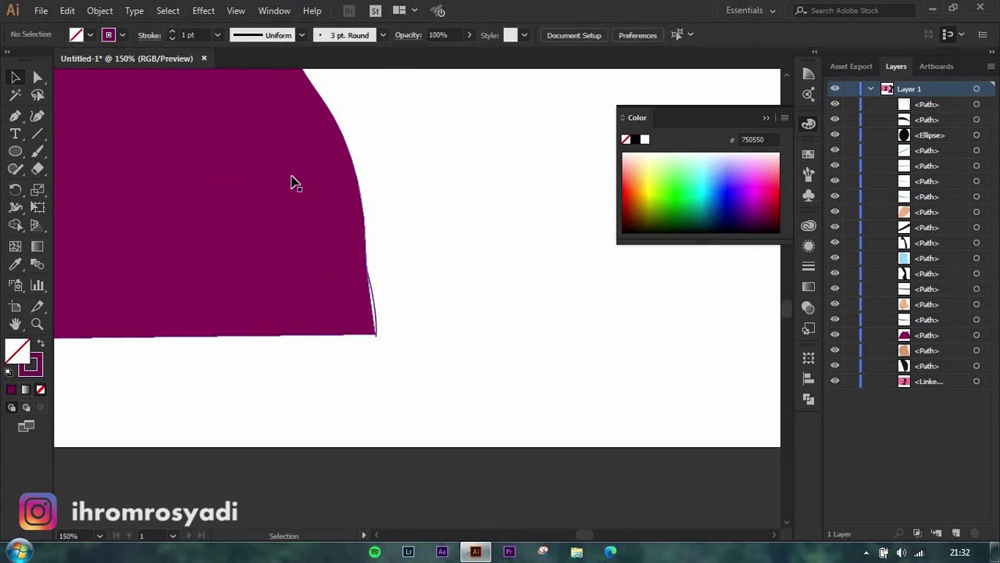
pyautogui.click(291, 177)
pyautogui.click(217, 35)
pyautogui.click(232, 165)
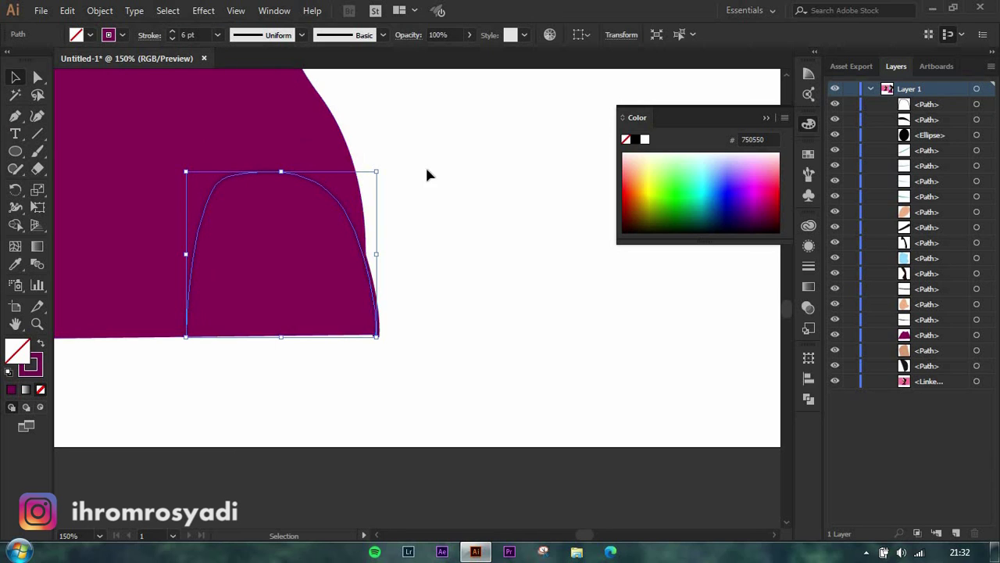
# Step: Nudge the shoulder curve's top anchor 12 px to the right
pyautogui.hotkey('ctrl', 'z')
pyautogui.press('p')
pyautogui.moveTo(395, 114); pyautogui.dragTo(404, 115)
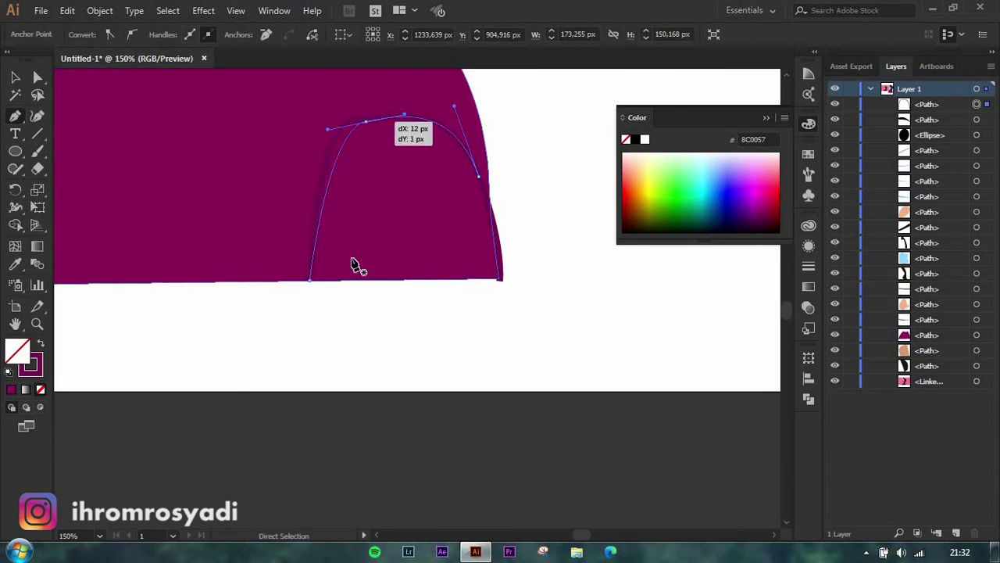
pyautogui.hotkey('ctrl', 'z')
pyautogui.press('v')
# Step: Deselect the shoulder seam and review it on the sweater
pyautogui.click(274, 330)
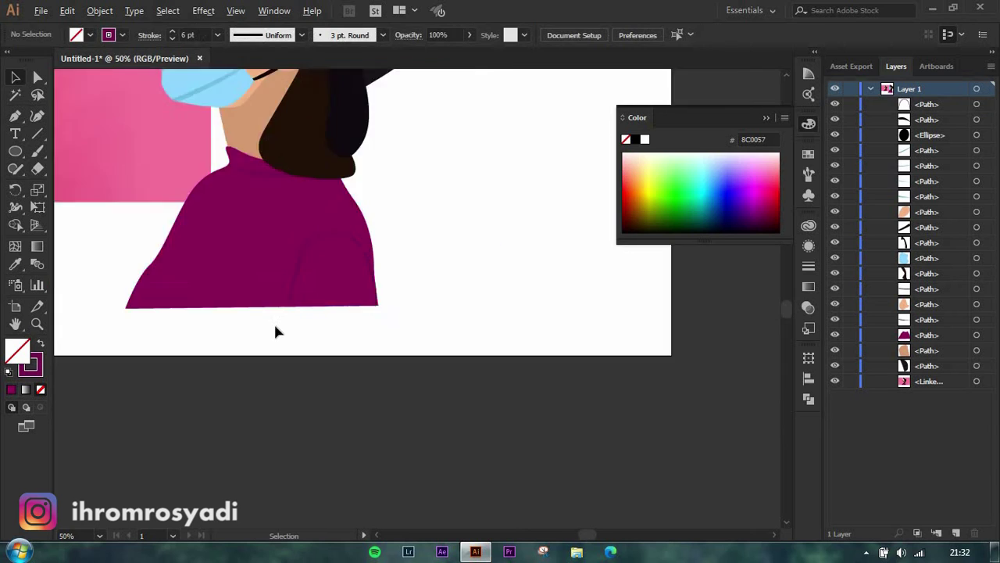
pyautogui.scroll(-3, 118, 263)
pyautogui.press('p')
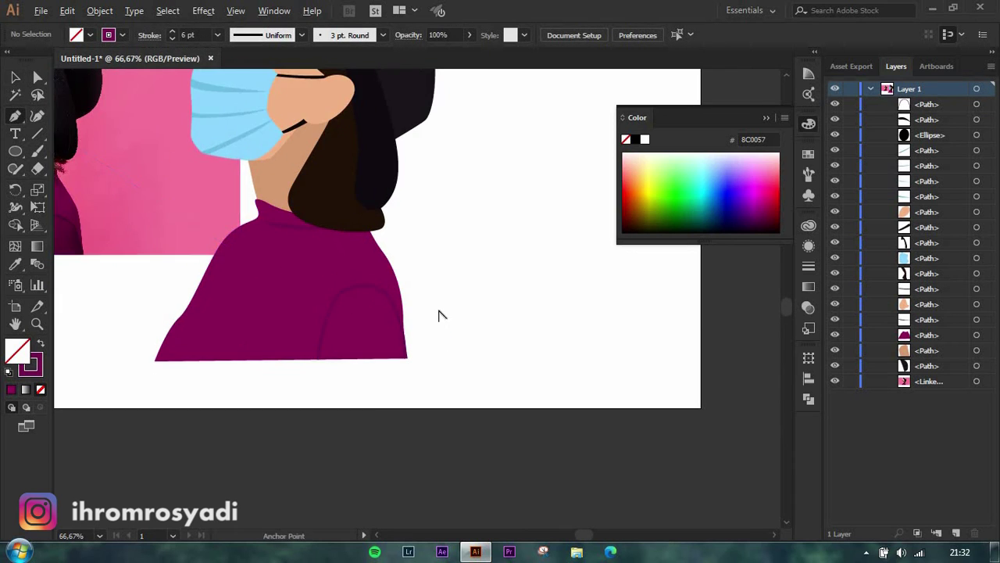
pyautogui.scroll(3, 440, 312)
pyautogui.press('v')
pyautogui.click(486, 219)
pyautogui.scroll(-3, 268, 264)
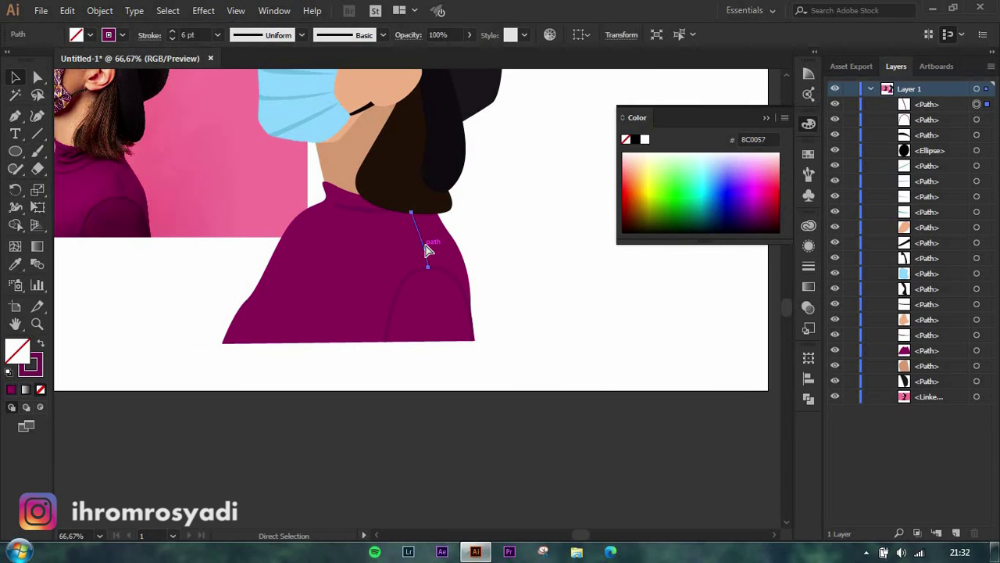
pyautogui.click(502, 227)
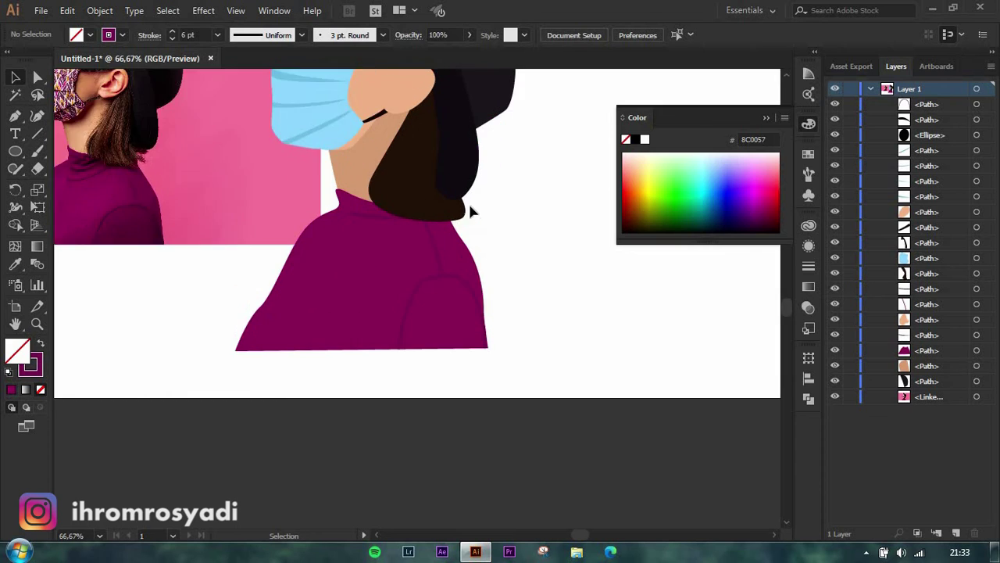
# Step: Select the hair shape and scroll around to inspect it
pyautogui.click(461, 196)
pyautogui.scroll(-2, 461, 195)
pyautogui.scroll(1, 449, 191)
pyautogui.click(496, 231)
pyautogui.scroll(3, 496, 230)
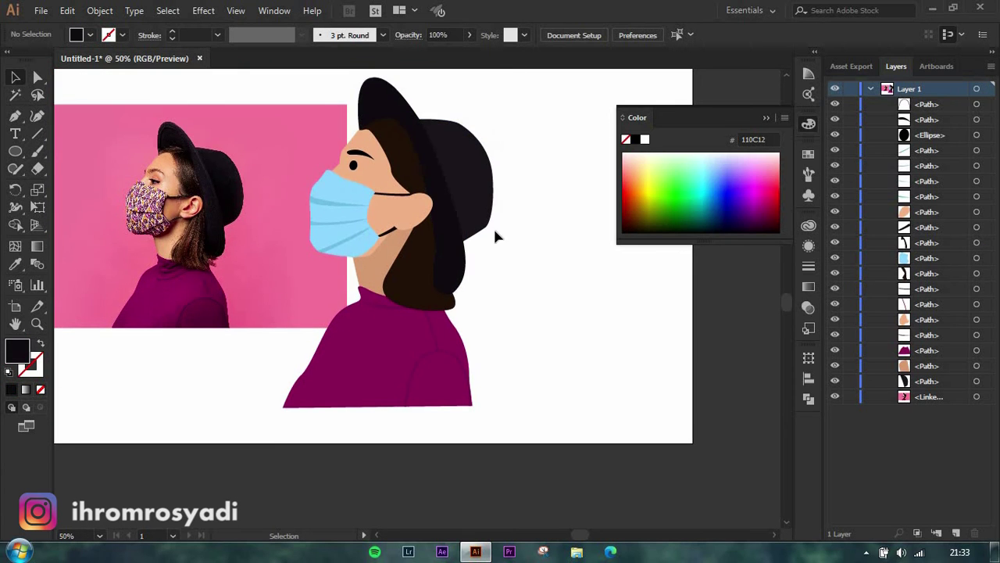
pyautogui.scroll(4, 155, 186)
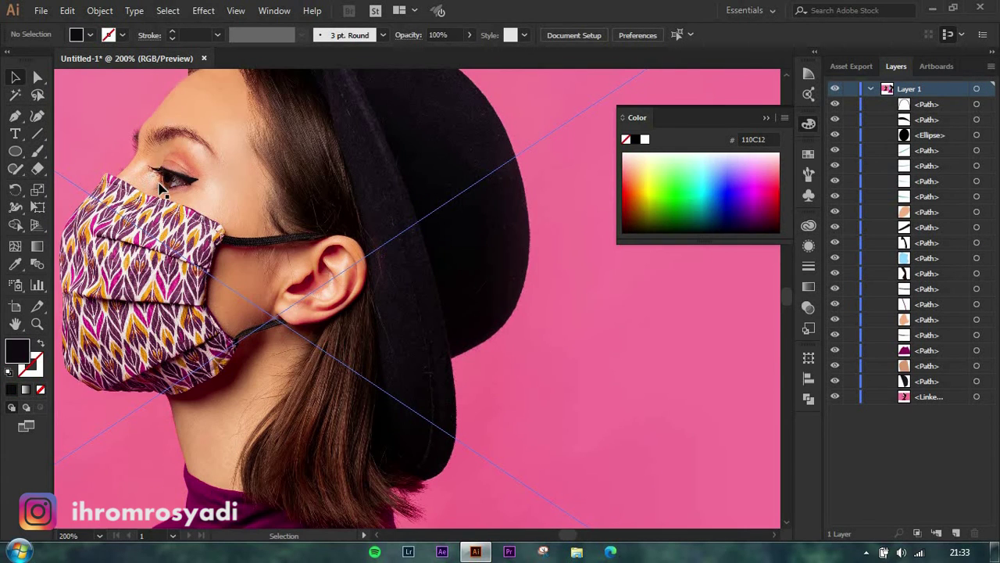
pyautogui.scroll(-2, 160, 188)
pyautogui.scroll(-2, 630, 284)
pyautogui.scroll(-1, 576, 250)
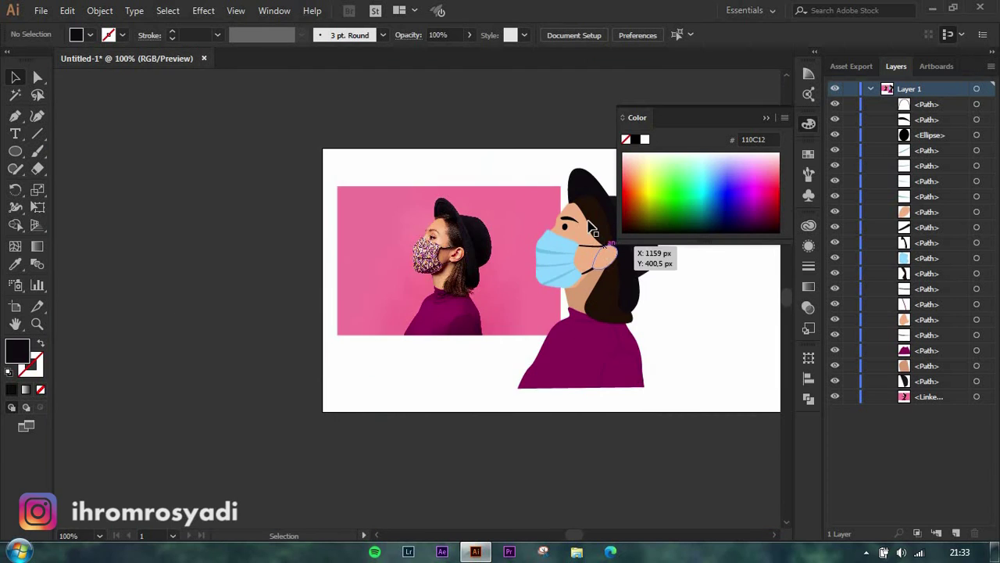
pyautogui.scroll(4, 576, 250)
# Step: Move the reference photo further left beside the figure
pyautogui.press('p')
pyautogui.keyDown('ctrl'); pyautogui.click(585, 223); pyautogui.keyUp('ctrl')
pyautogui.keyDown('ctrl'); pyautogui.click(545, 187); pyautogui.keyUp('ctrl')
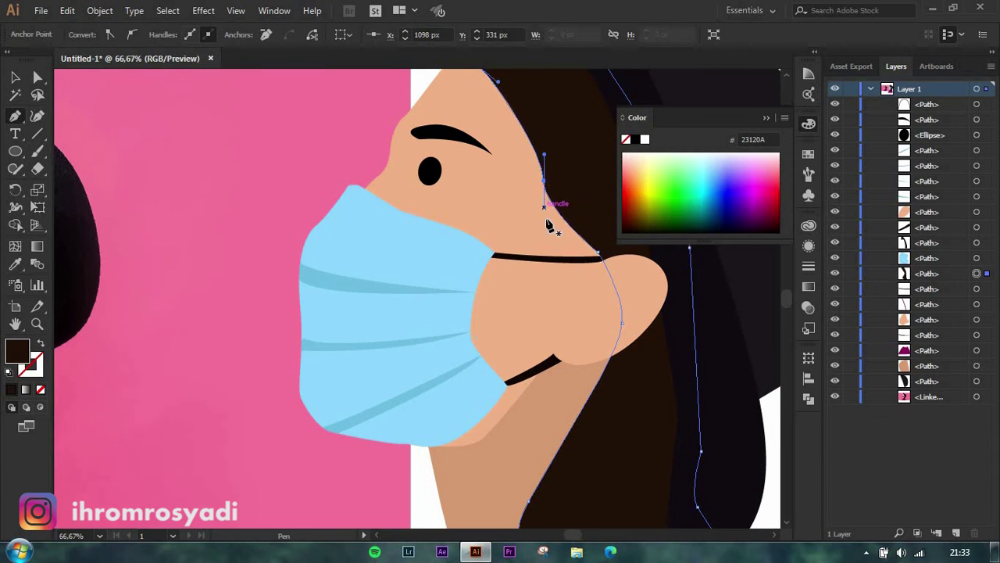
pyautogui.scroll(-3, 547, 250)
pyautogui.moveTo(390, 252); pyautogui.dragTo(258, 218)
pyautogui.click(728, 344)
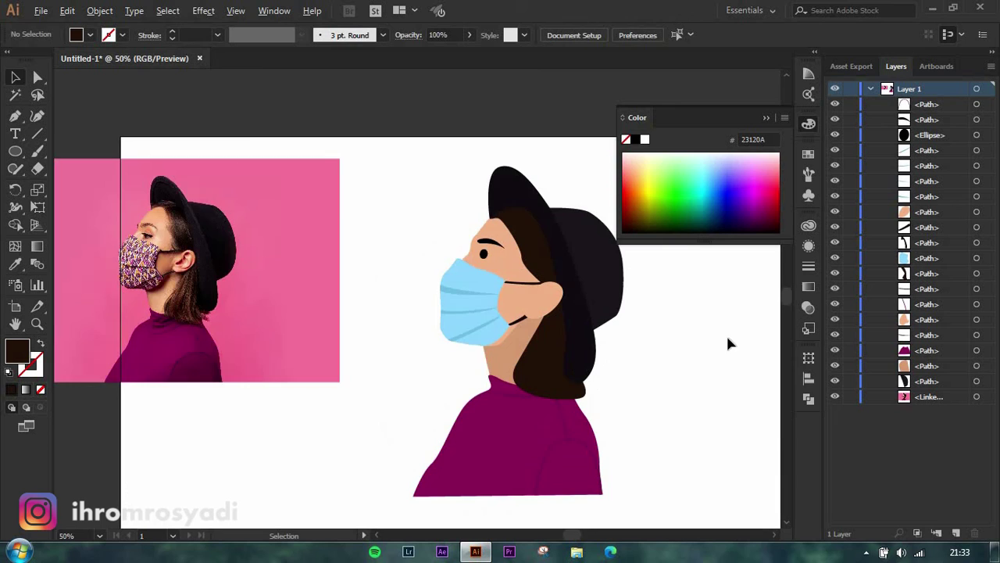
# Step: Delete the extra anchor point on the dark back hair's edge
pyautogui.click(585, 389)
pyautogui.scroll(1, 576, 357)
pyautogui.scroll(1, 565, 301)
pyautogui.press('p')
pyautogui.keyDown('ctrl'); pyautogui.click(565, 308); pyautogui.keyUp('ctrl')
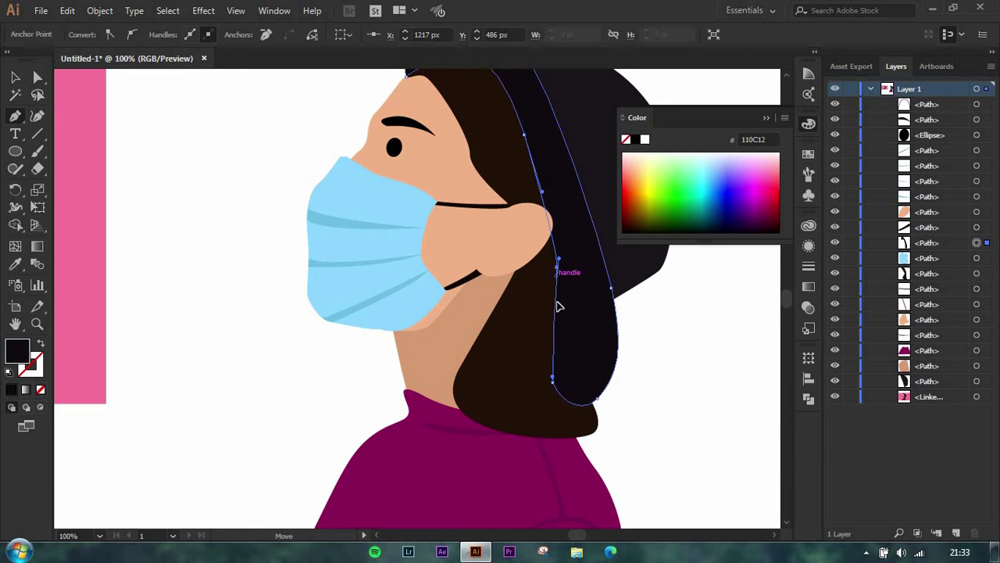
pyautogui.click(557, 260)
pyautogui.scroll(-2, 567, 233)
# Step: Select the reference photo with the Selection tool
pyautogui.press('v')
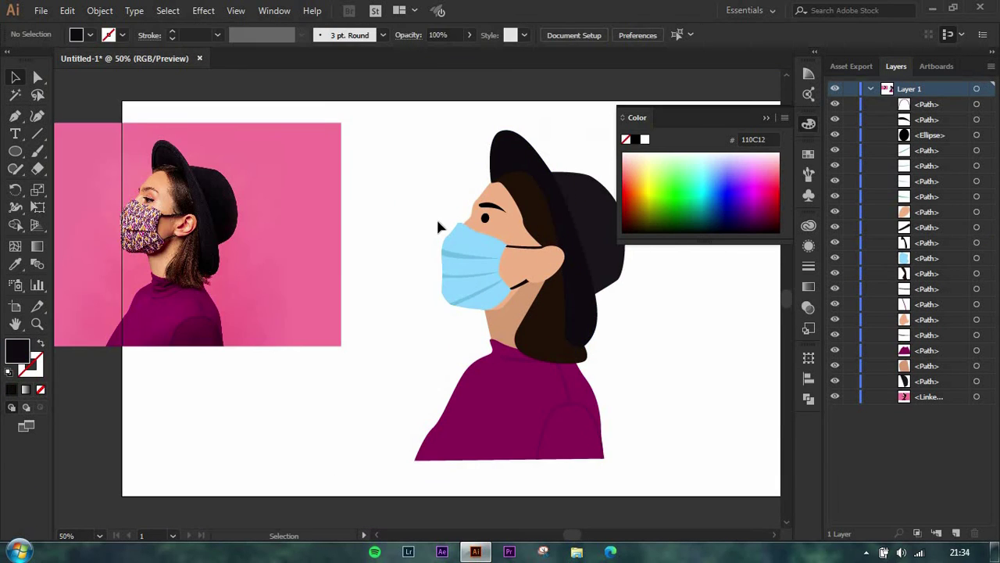
pyautogui.click(354, 273)
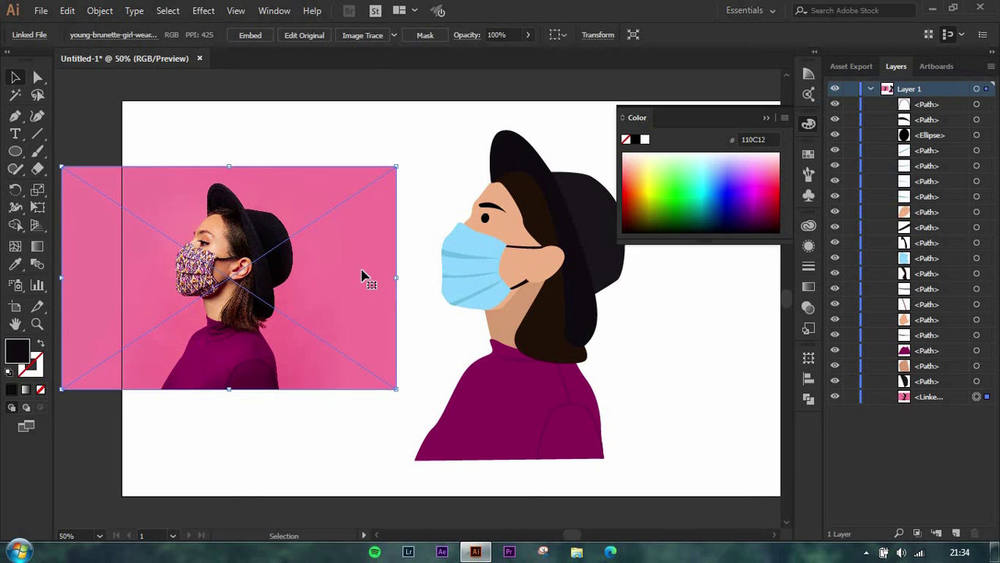
pyautogui.click(599, 351)
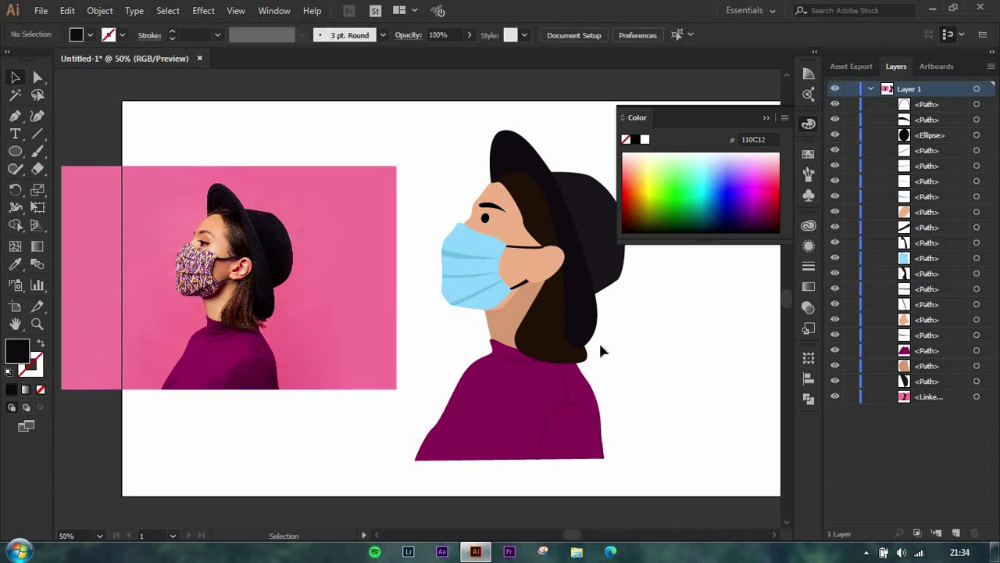
pyautogui.click(324, 281)
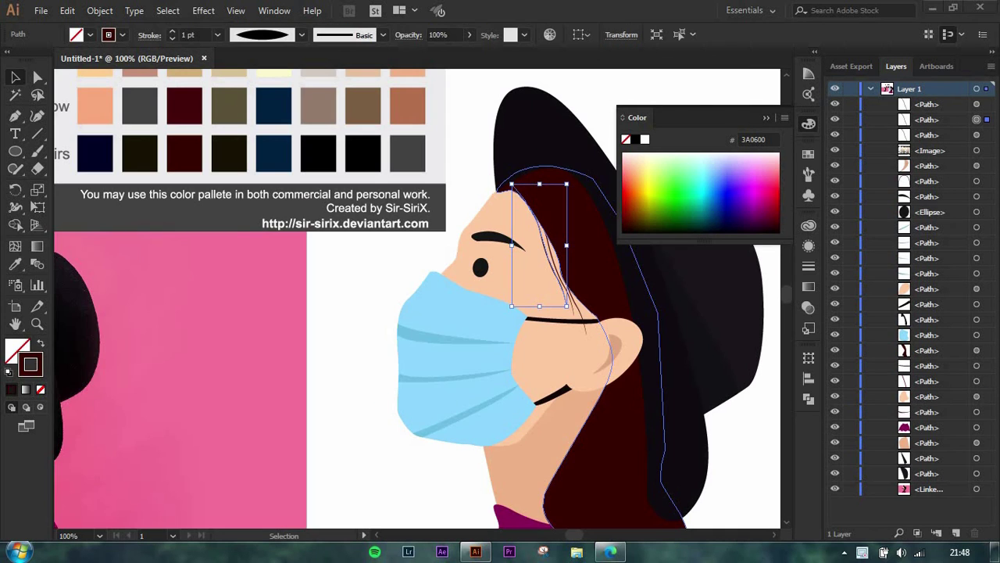
# Step: Duplicate a hair strand slightly down and to the right
pyautogui.scroll(1, 535, 258)
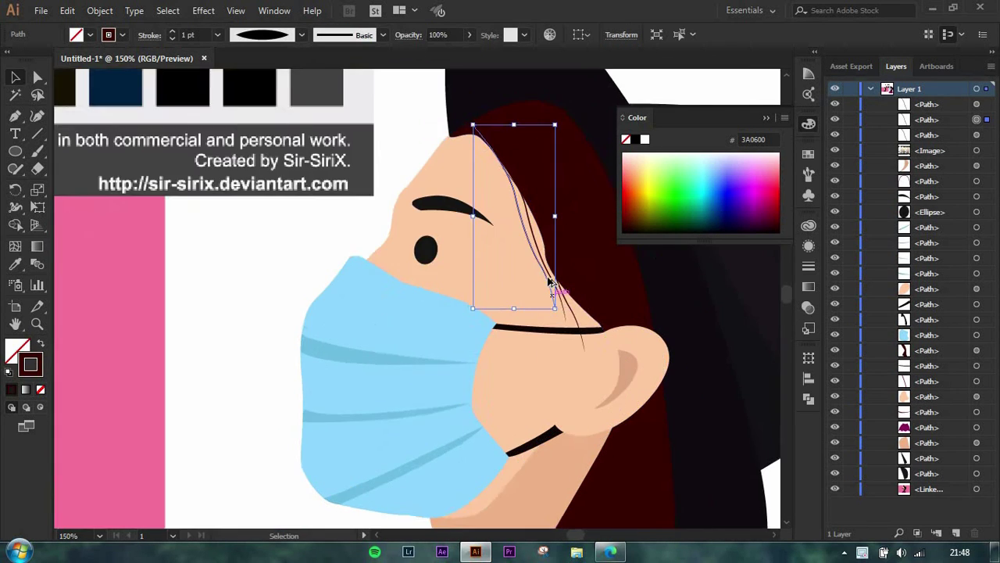
pyautogui.scroll(2, 535, 258)
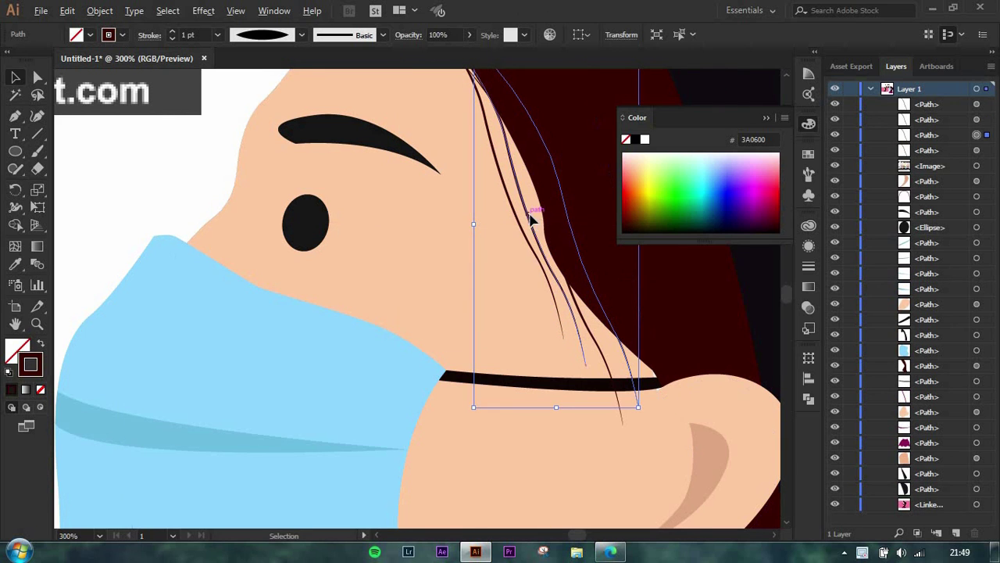
pyautogui.moveTo(531, 221); pyautogui.dragTo(573, 273)
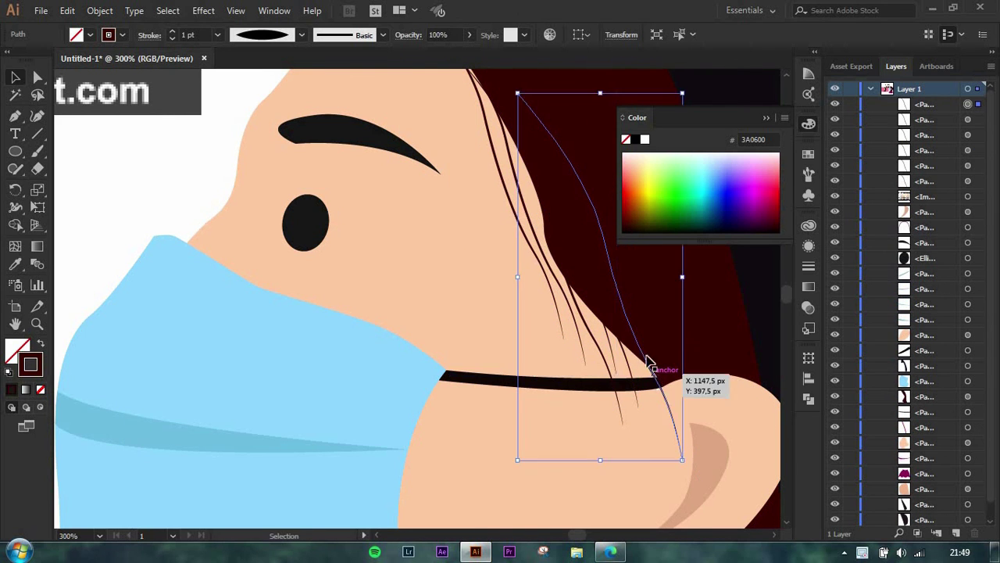
pyautogui.scroll(-4, 647, 361)
pyautogui.scroll(3, 653, 319)
pyautogui.scroll(1, 625, 289)
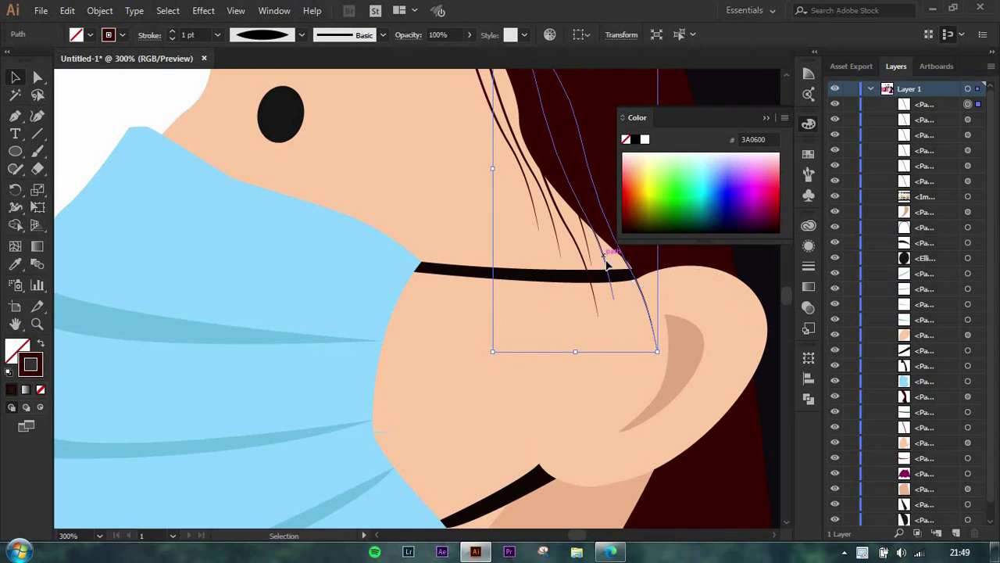
pyautogui.scroll(-2, 604, 266)
pyautogui.scroll(-2, 539, 282)
pyautogui.scroll(2, 480, 295)
# Step: Draw a curved neck line from just below the ear toward the collar
pyautogui.press('p')
pyautogui.scroll(2, 437, 258)
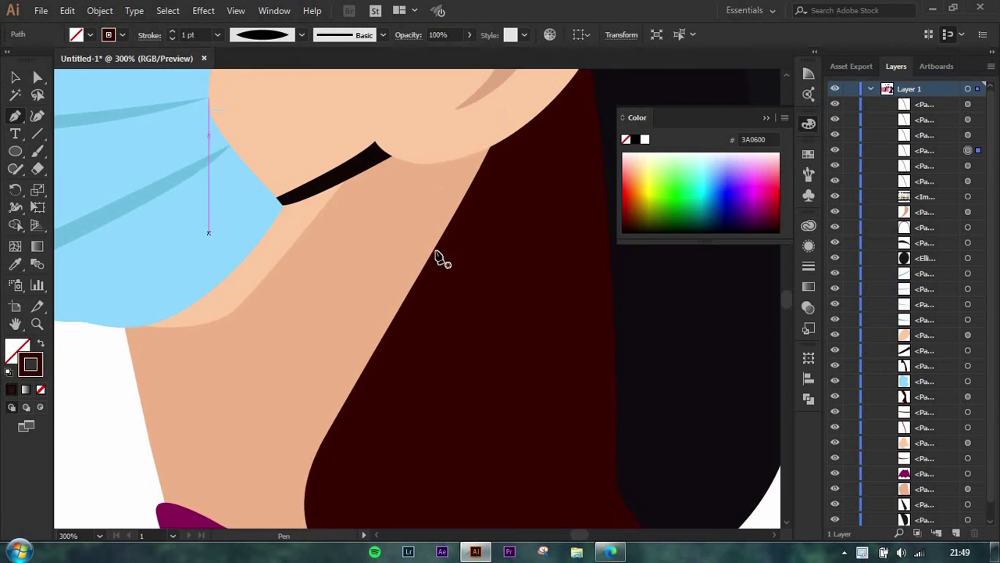
pyautogui.click(484, 179)
pyautogui.moveTo(282, 409); pyautogui.dragTo(271, 427)
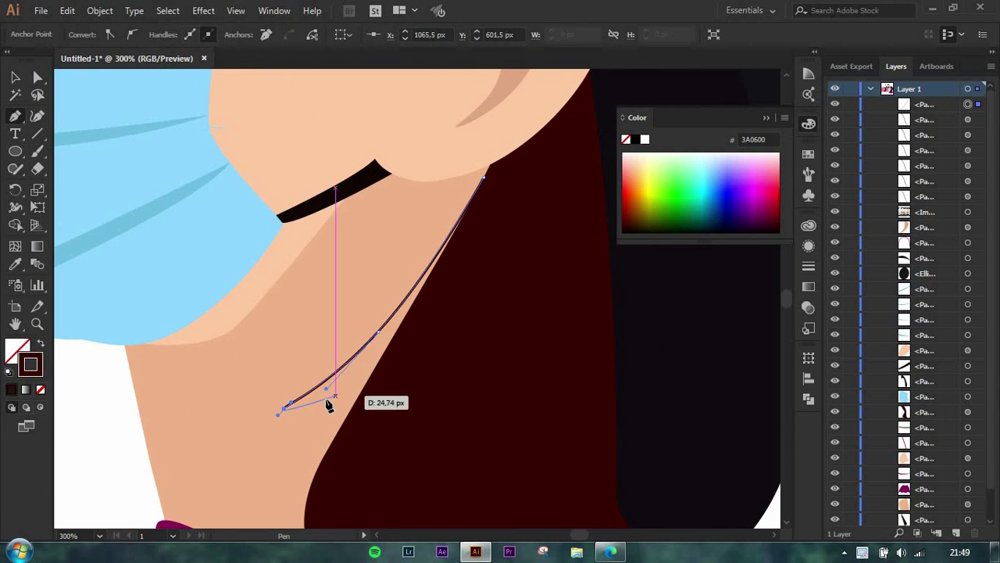
pyautogui.scroll(-1, 328, 404)
pyautogui.scroll(2, 326, 404)
pyautogui.press('i')
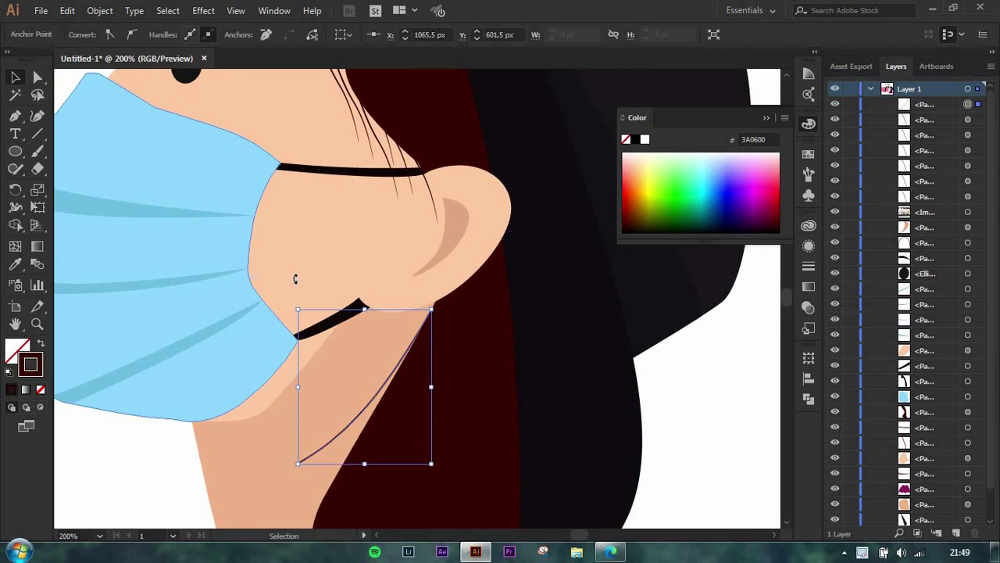
pyautogui.scroll(-1, 336, 352)
pyautogui.scroll(1, 414, 234)
# Step: Apply a variable width profile to the neck line and start another strand along the neck
pyautogui.press('i')
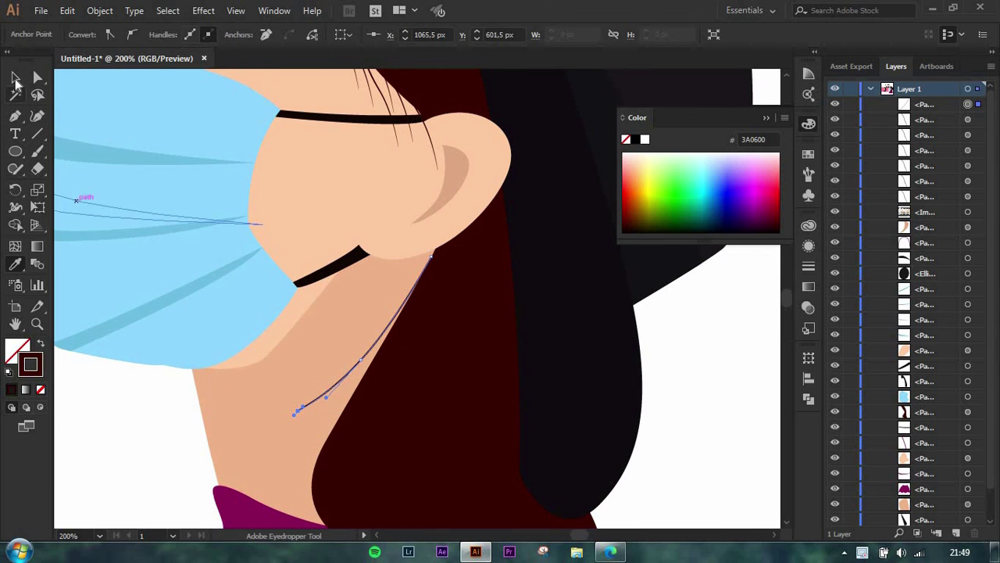
pyautogui.click(15, 78)
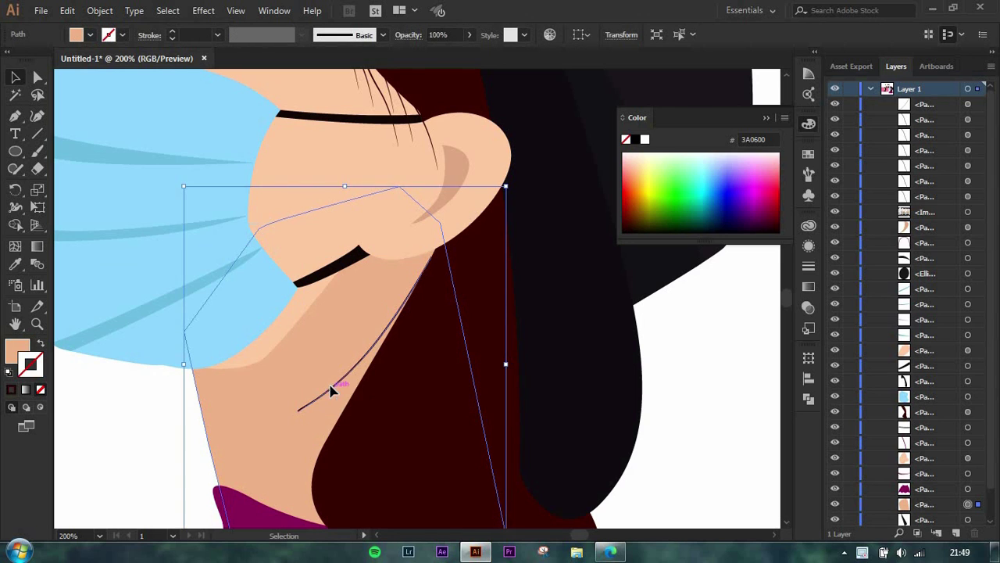
pyautogui.click(301, 34)
pyautogui.click(300, 53)
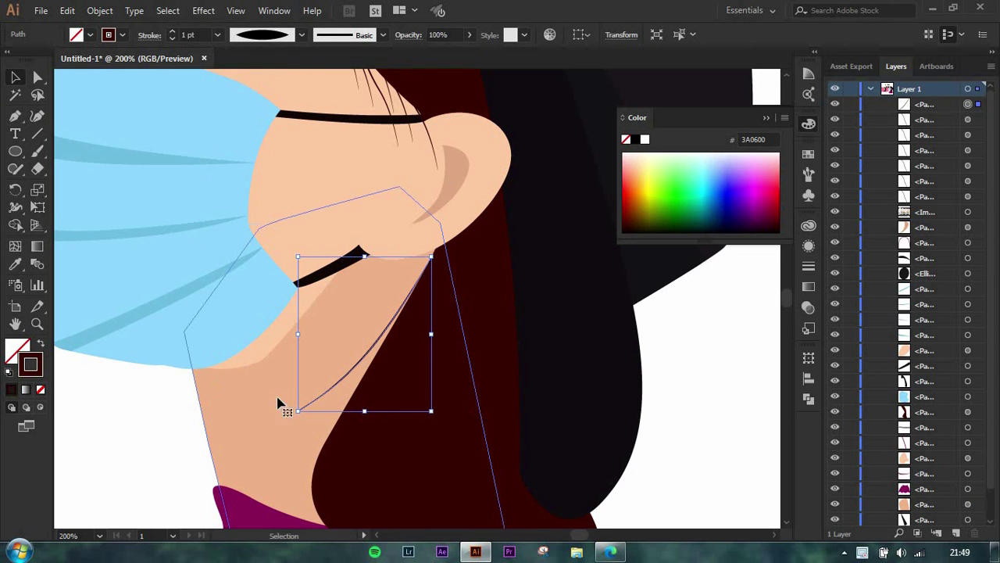
pyautogui.click(281, 404)
pyautogui.click(15, 117)
pyautogui.click(409, 254)
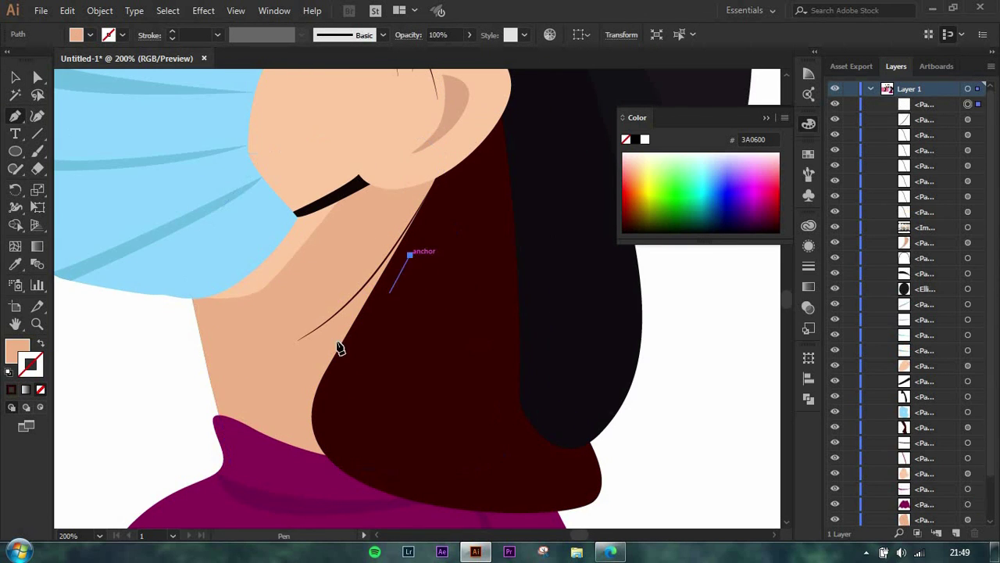